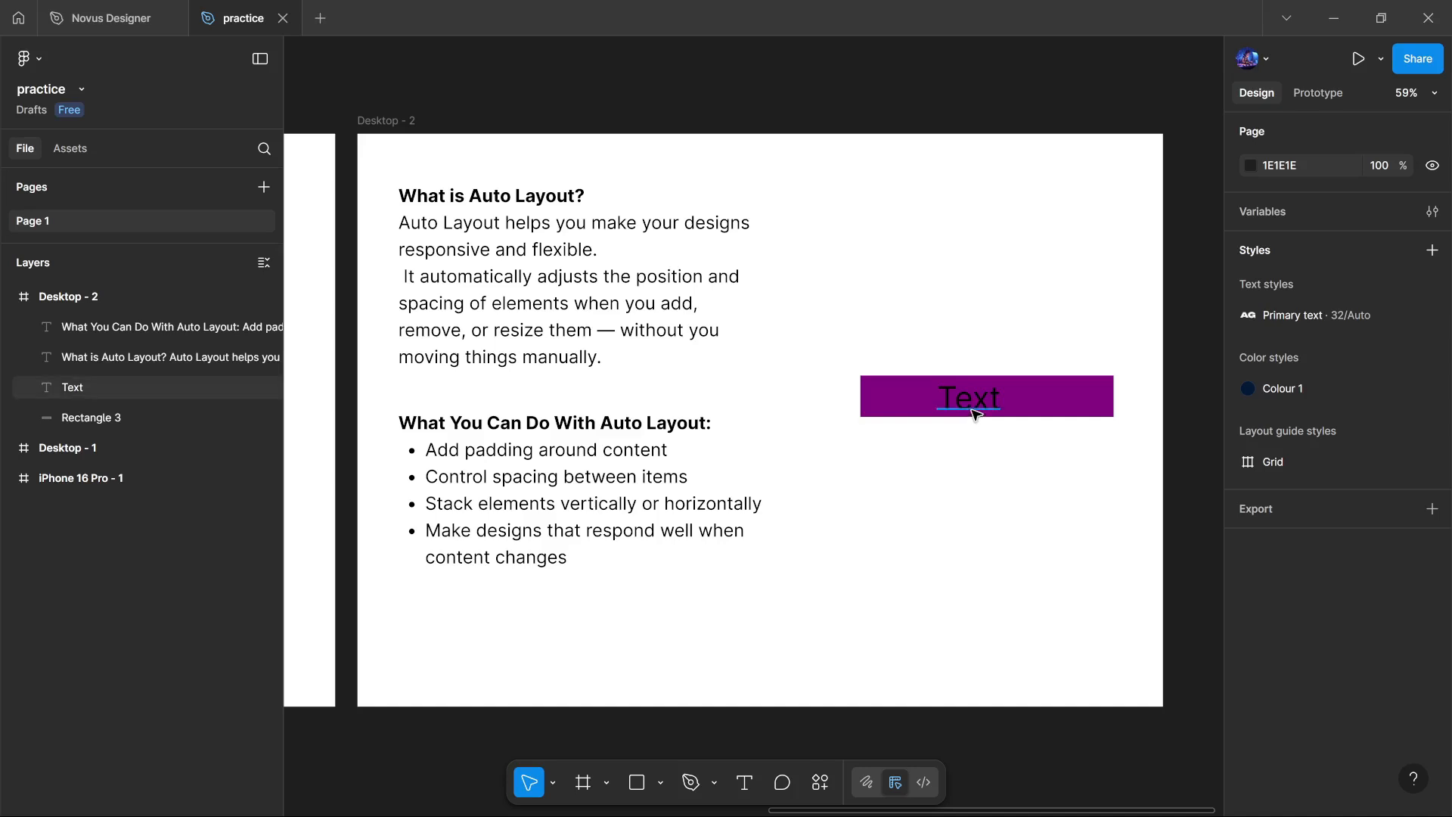
# Move the purple rectangle together with its Text label straight up, near the upper edge of the Desktop - 2 frame.
pyautogui.click(1069, 414)
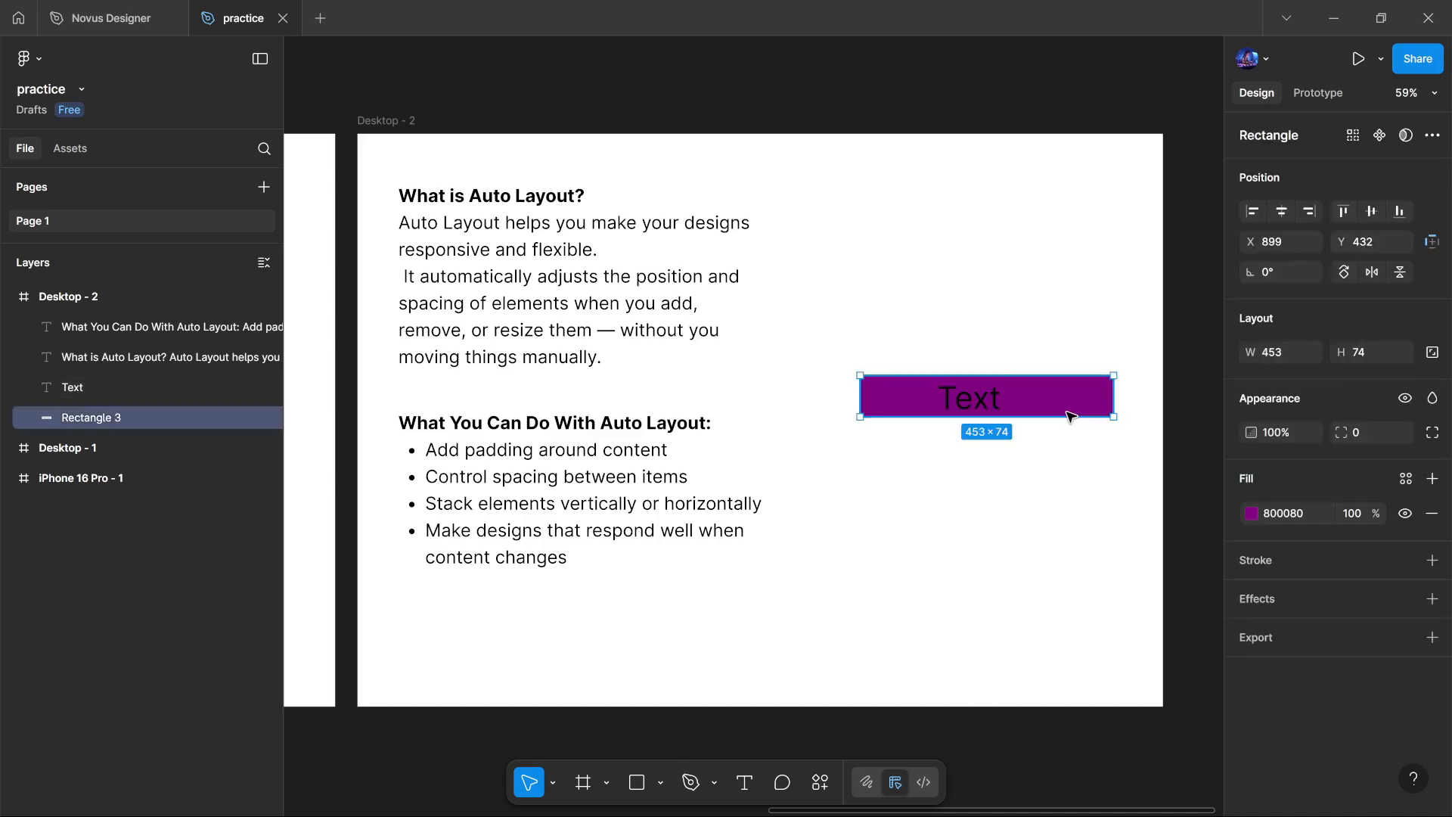
pyautogui.keyDown('shift'); pyautogui.click(974, 413); pyautogui.keyUp('shift')
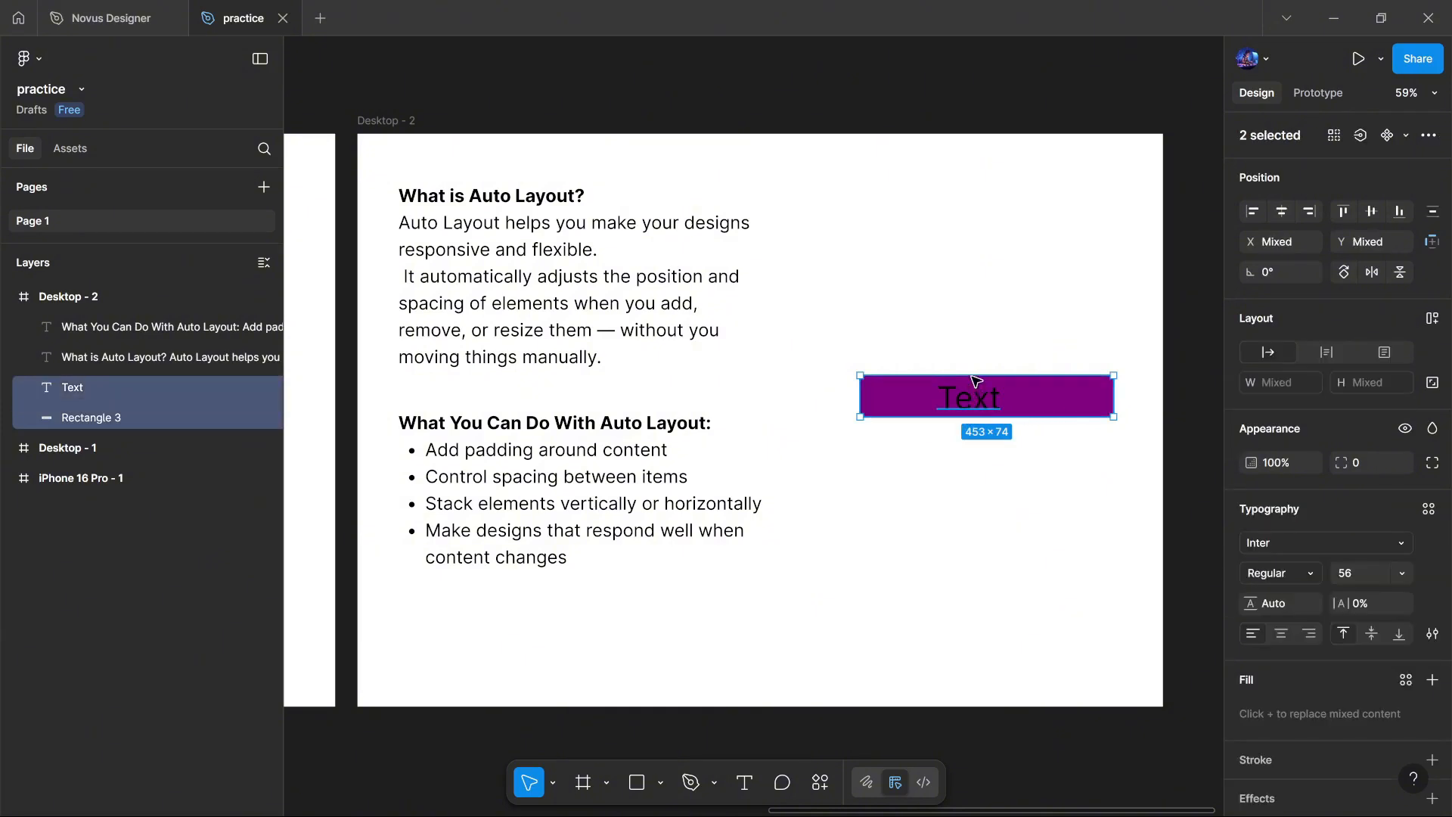
pyautogui.moveTo(975, 413); pyautogui.dragTo(975, 279)
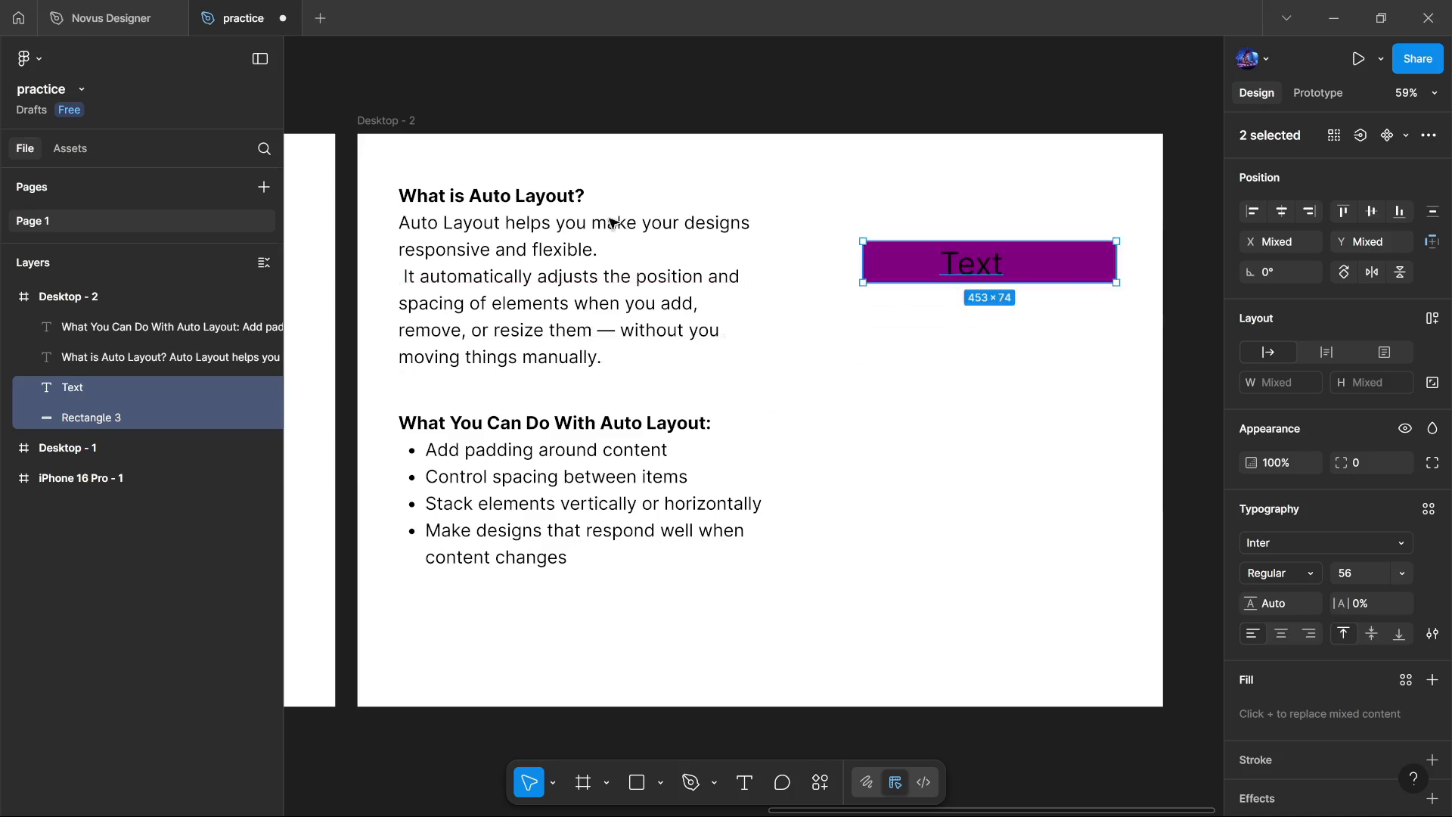
pyautogui.click(898, 442)
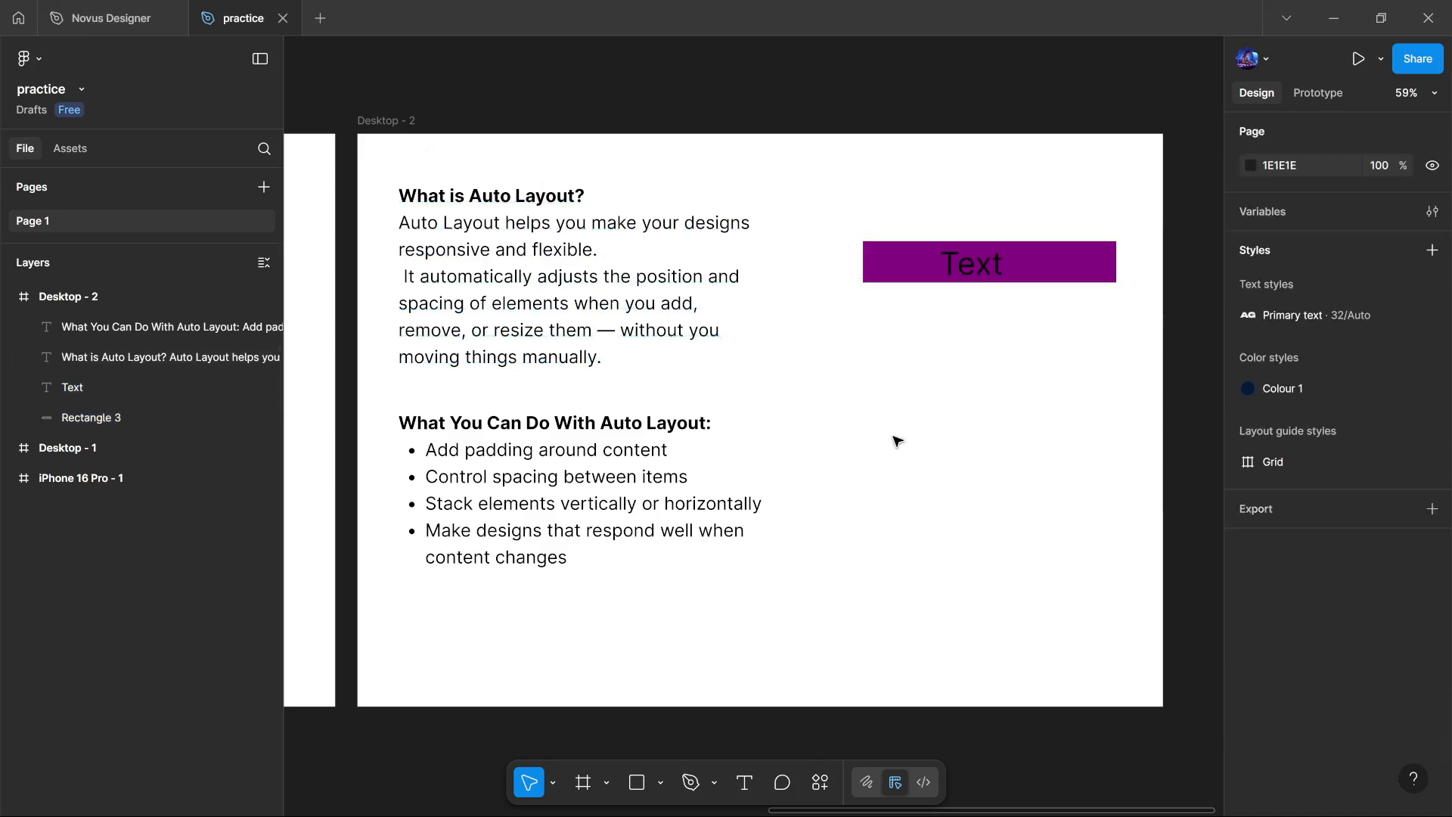
# Add a text layer reading "Button" below the purple rectangle on the Desktop - 2 frame.
pyautogui.press('t')
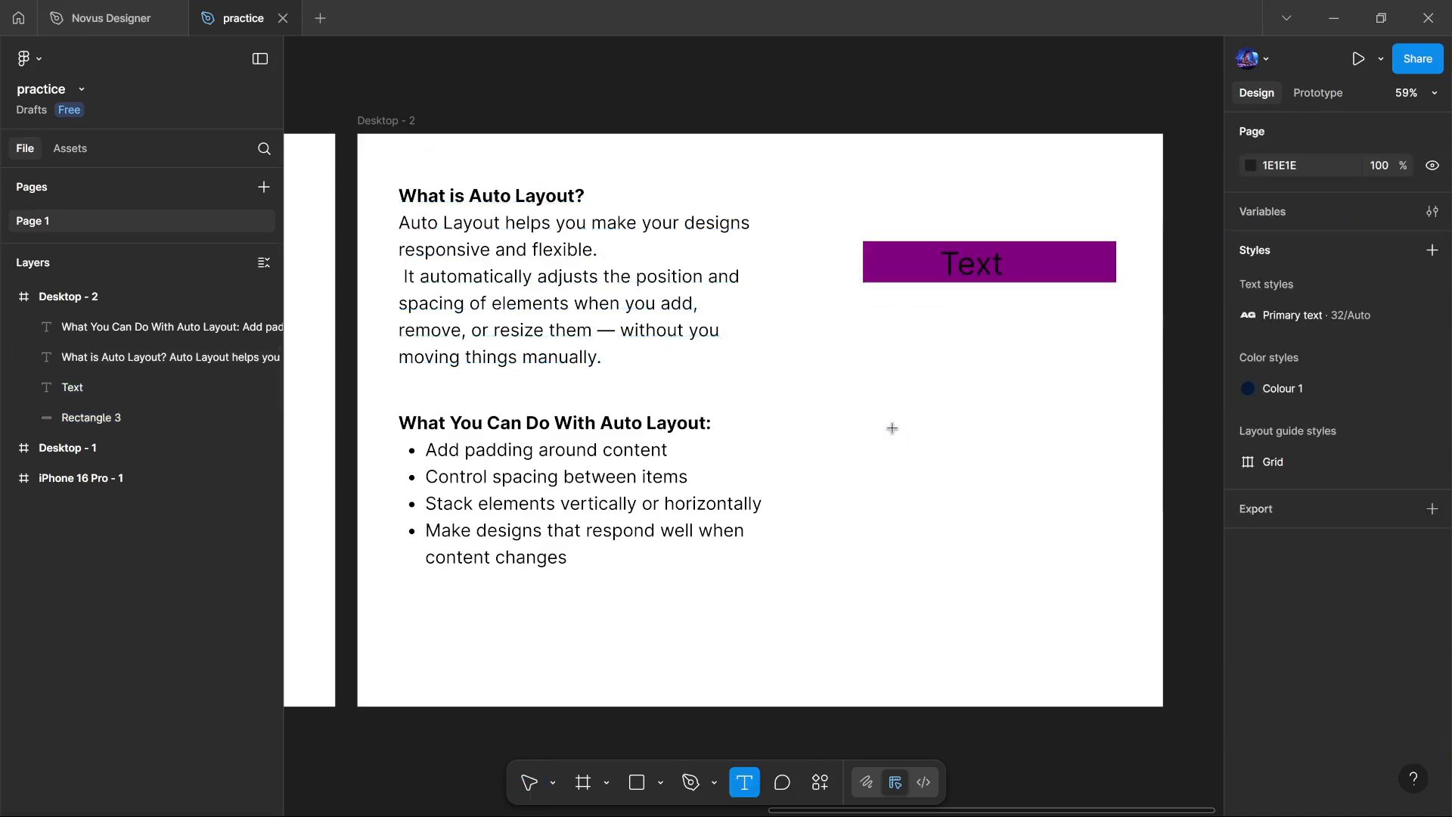
pyautogui.click(881, 378)
pyautogui.write('Text')
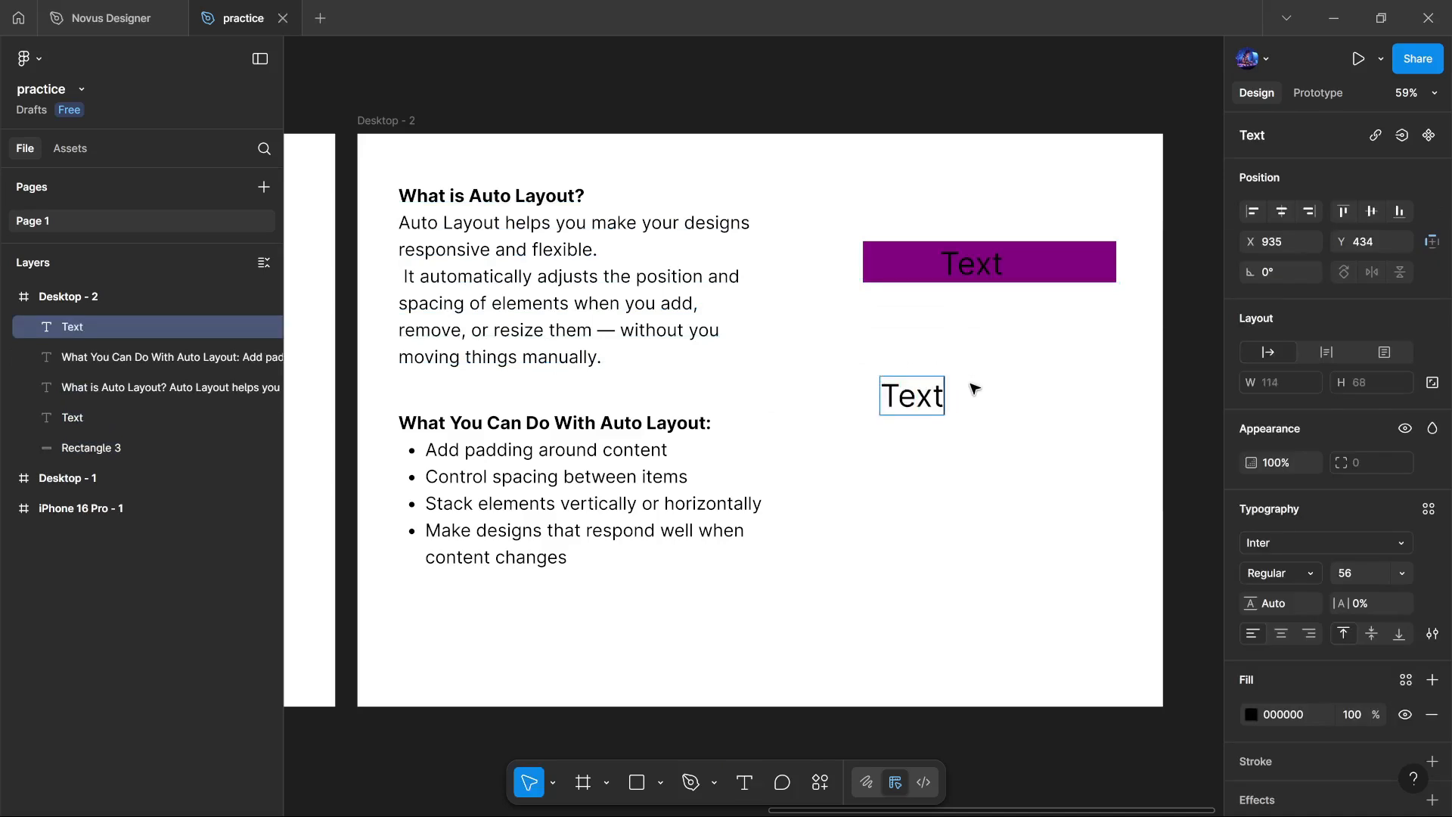
pyautogui.press('Escape')
pyautogui.press('Return')
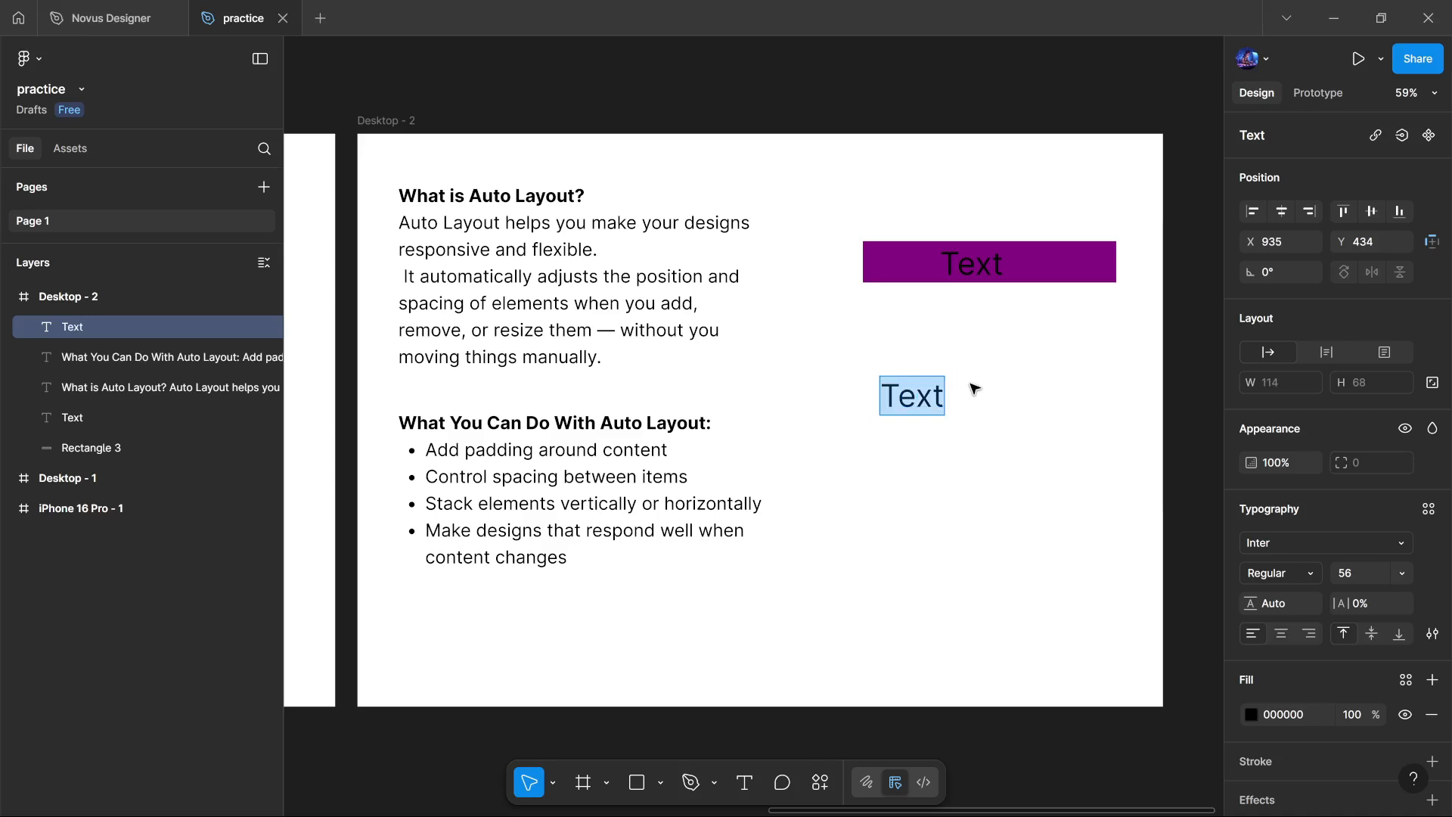
pyautogui.write('Button')
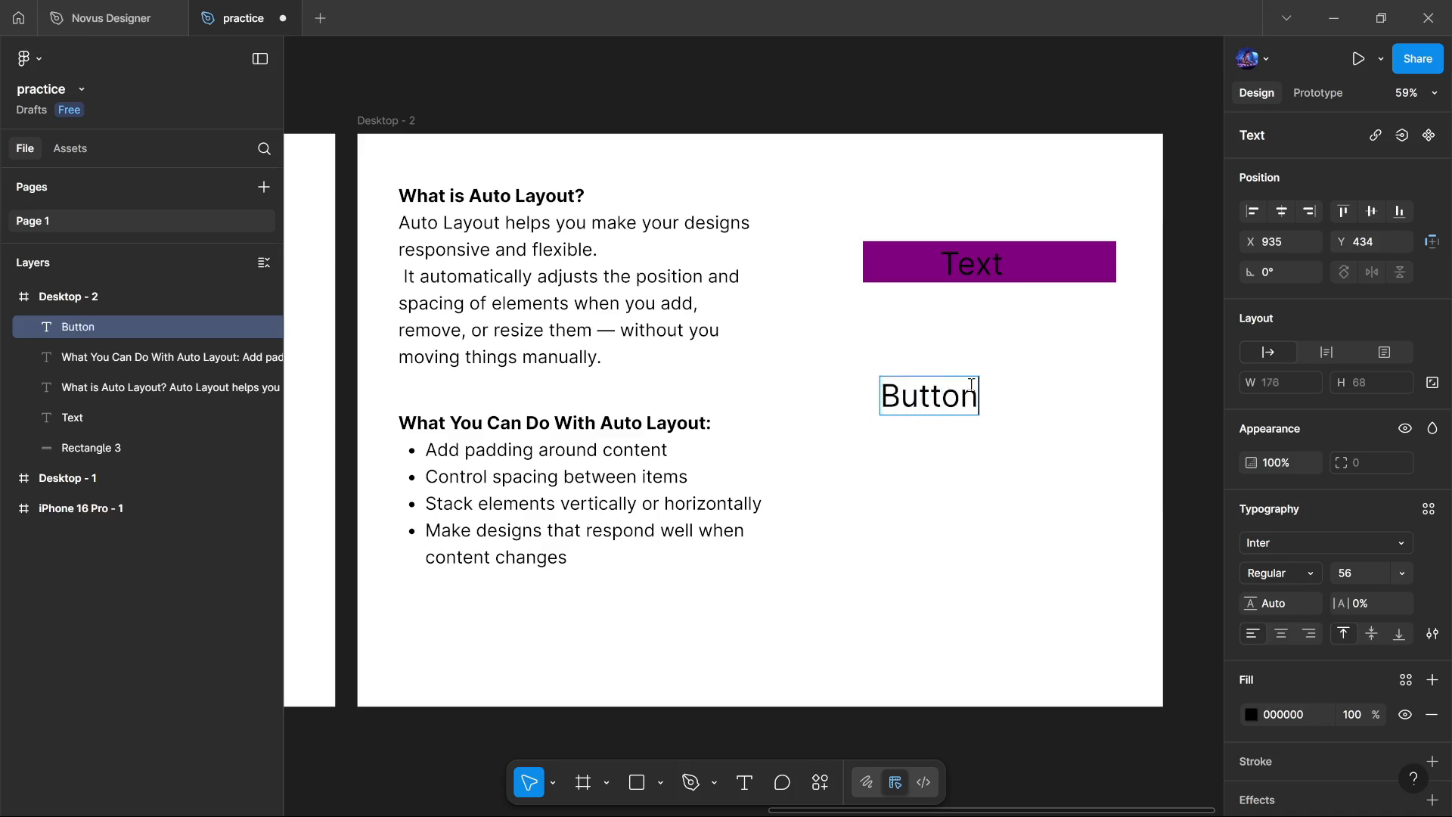
pyautogui.press('Escape')
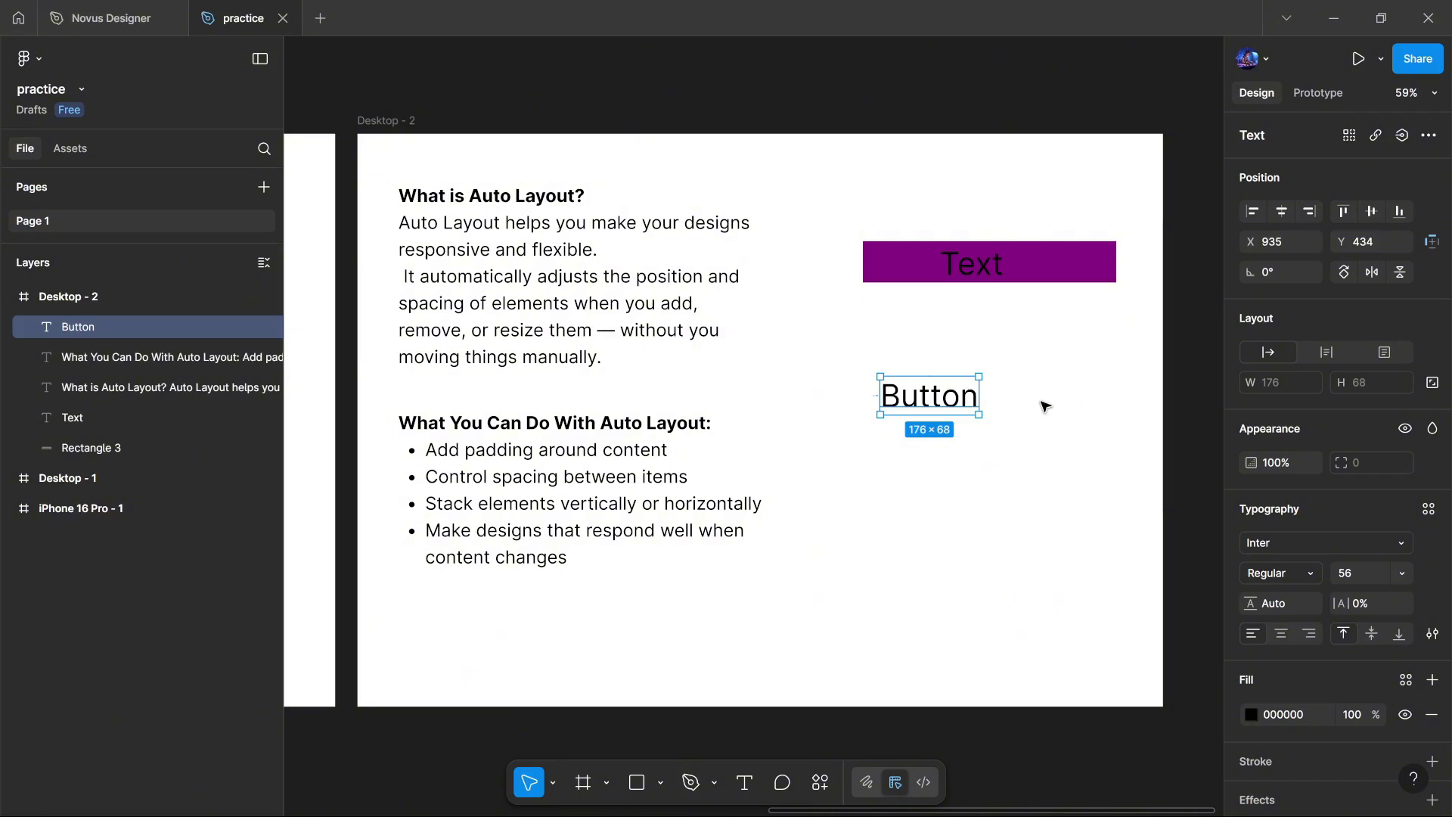
pyautogui.scroll(-2, 1306, 538)
pyautogui.scroll(-1, 1306, 543)
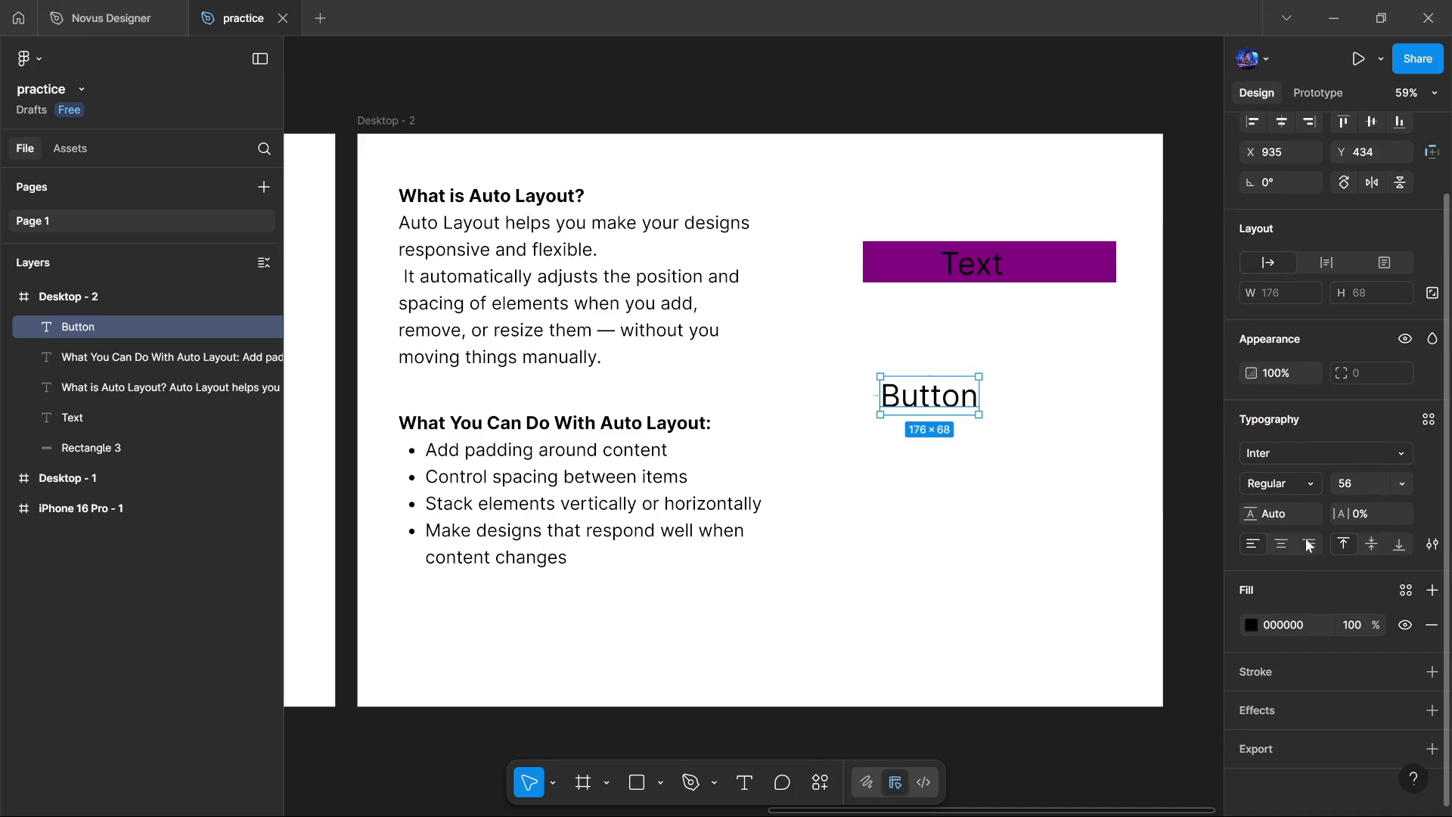
pyautogui.scroll(2, 1306, 543)
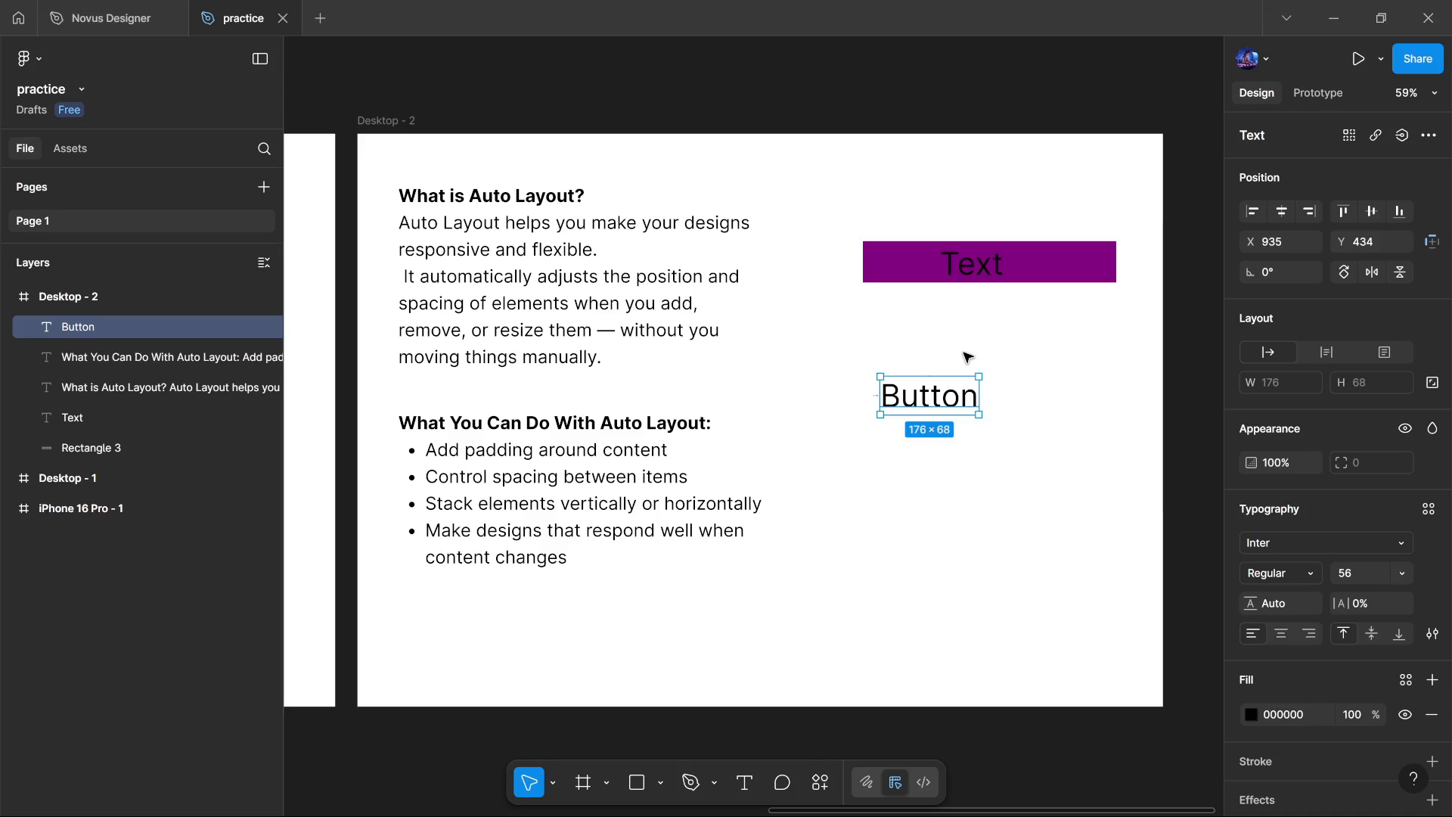
pyautogui.rightClick(953, 396)
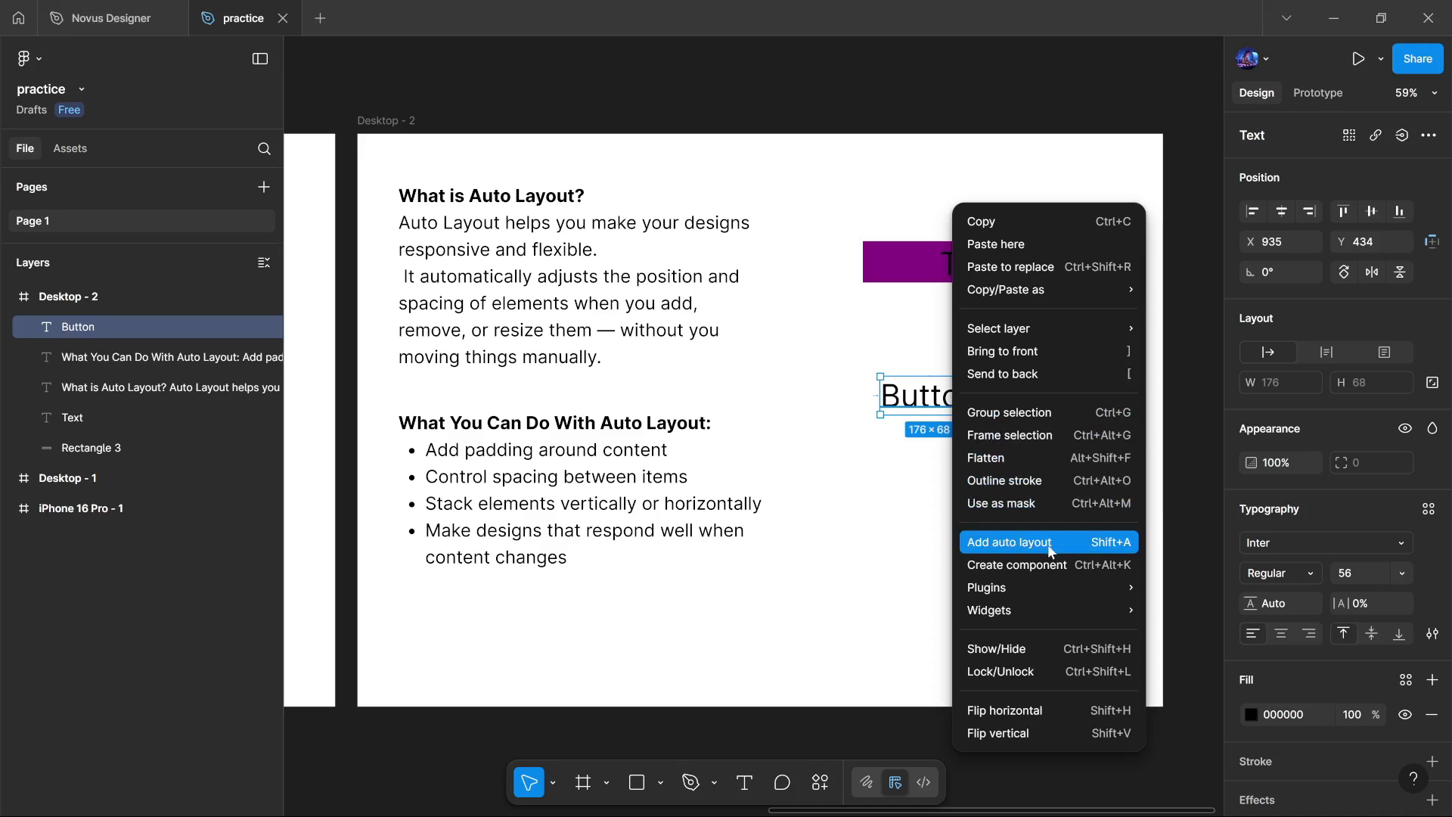
pyautogui.click(1110, 552)
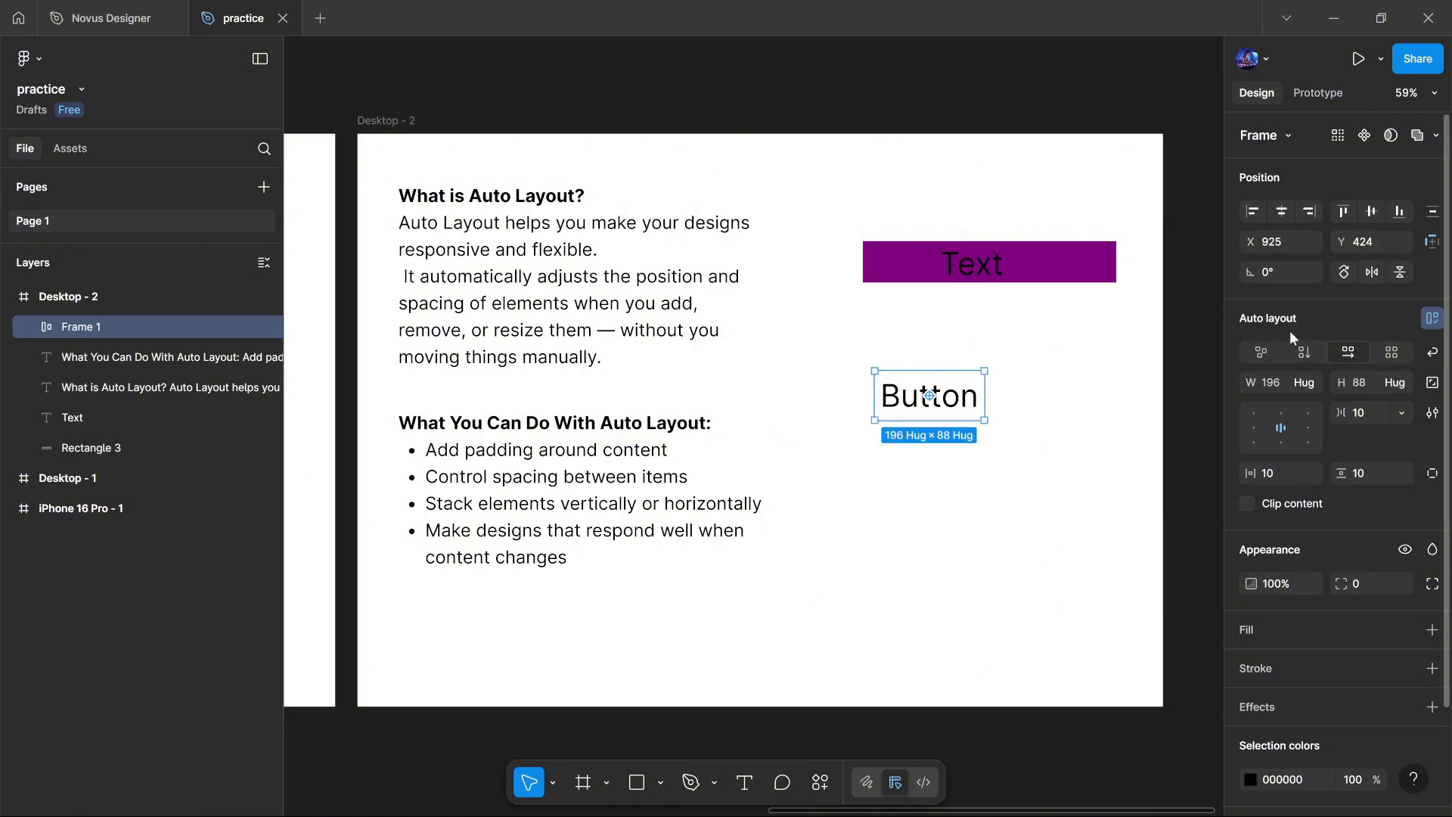
pyautogui.hotkey('ctrl', 'z')
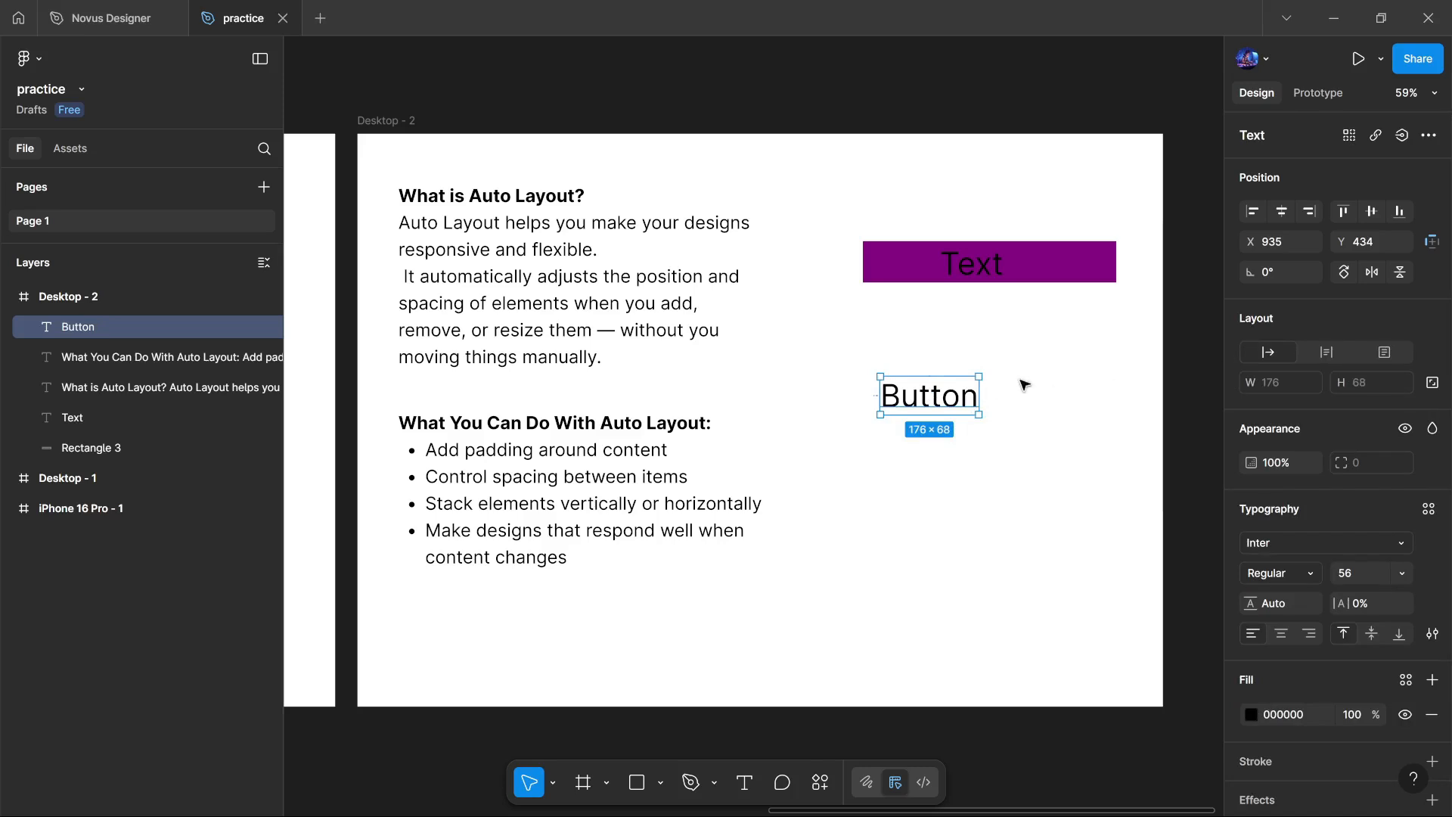
# Add auto layout to the Button text and fill the resulting frame with blue 001CD5.
pyautogui.rightClick(971, 400)
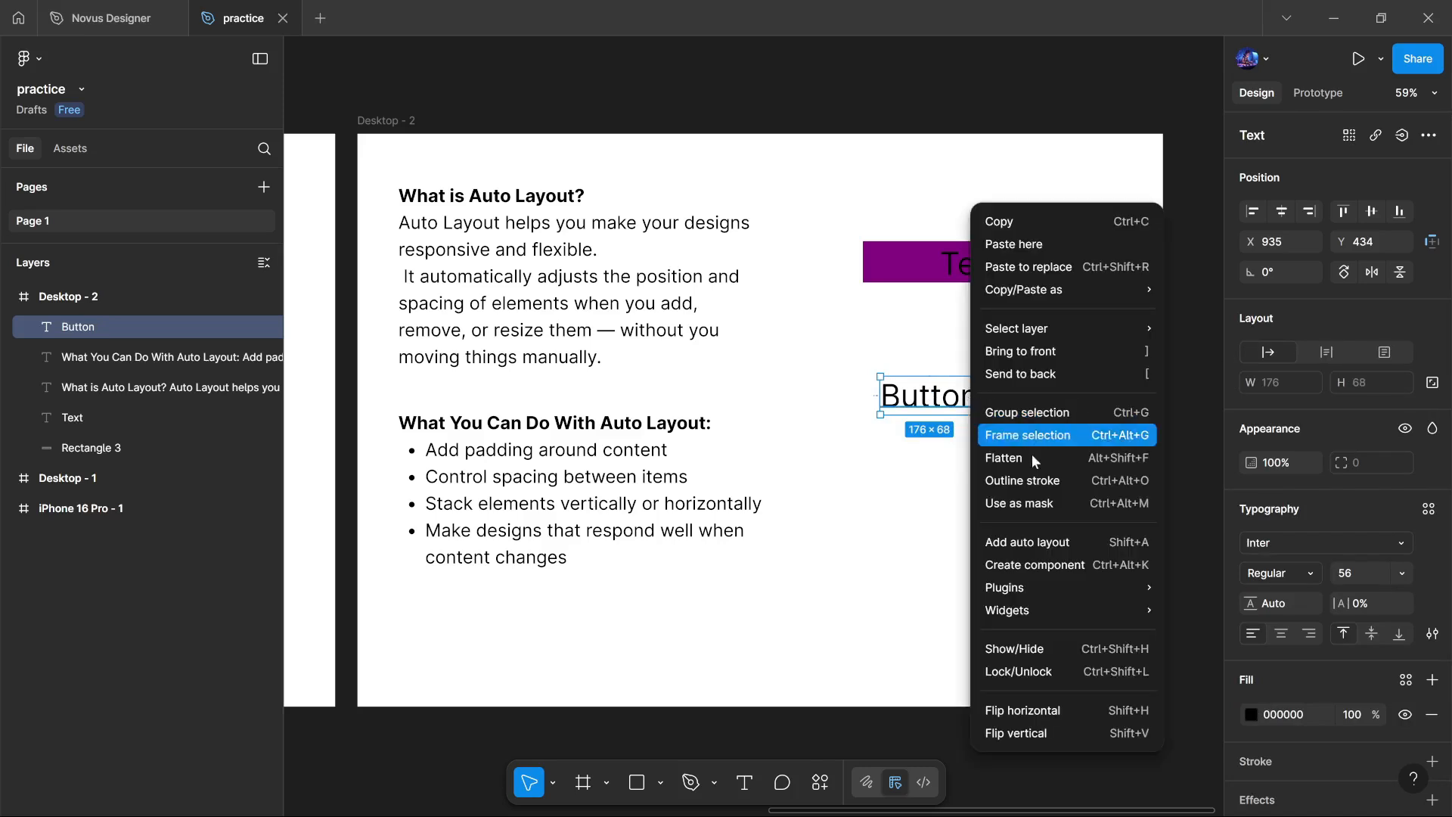
pyautogui.click(1046, 543)
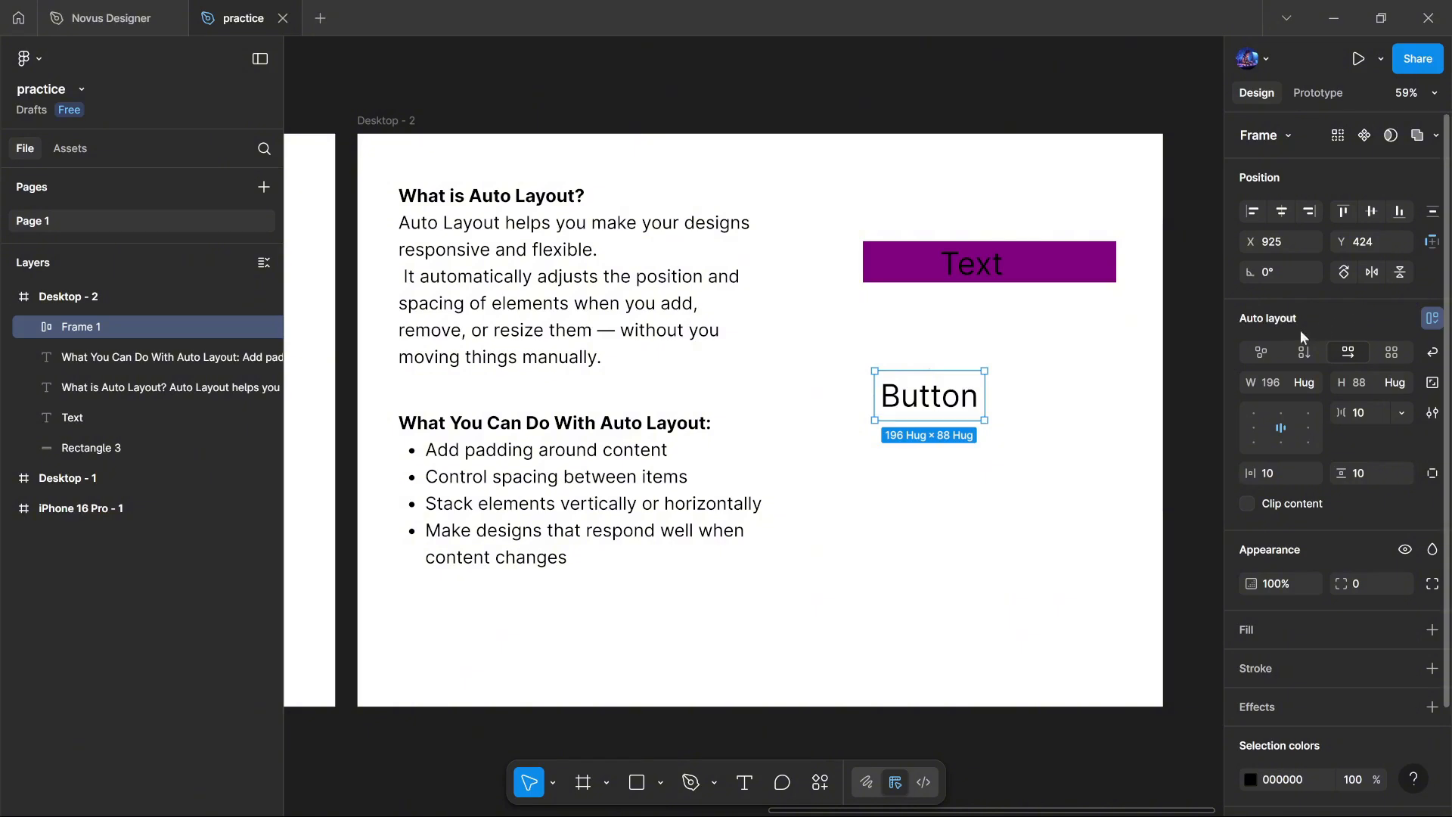
pyautogui.click(1278, 642)
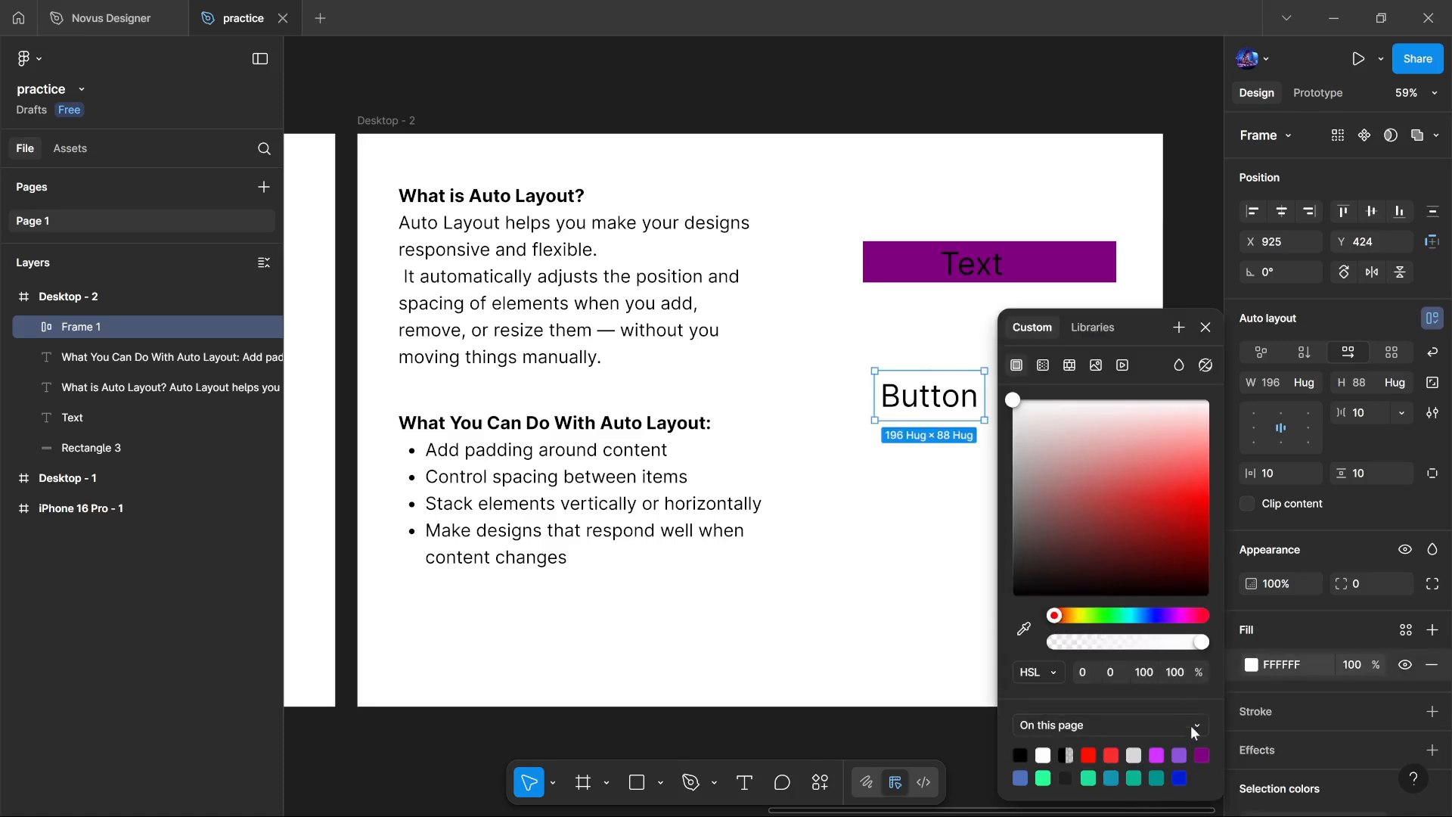
pyautogui.click(1181, 778)
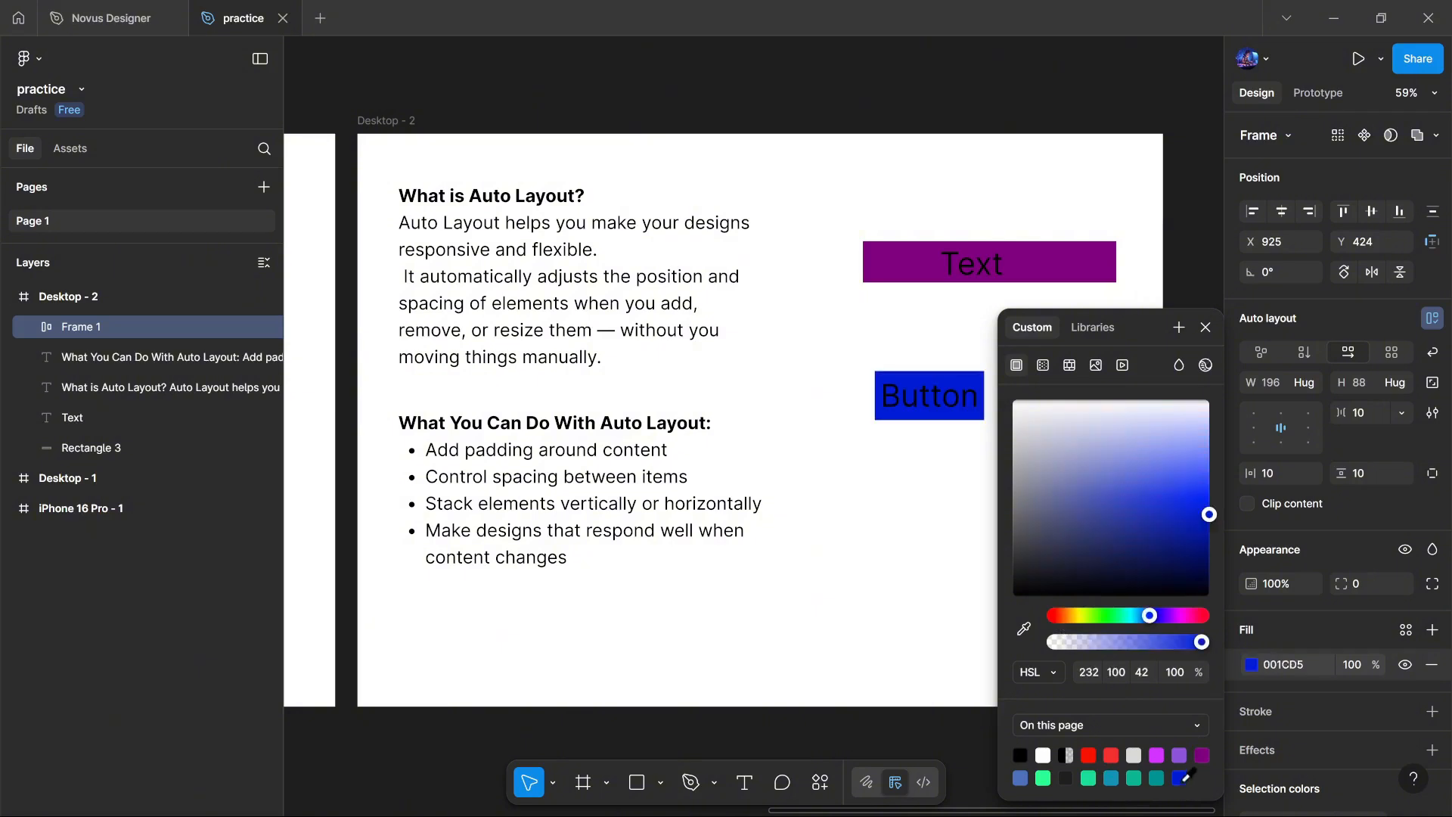
pyautogui.click(1206, 329)
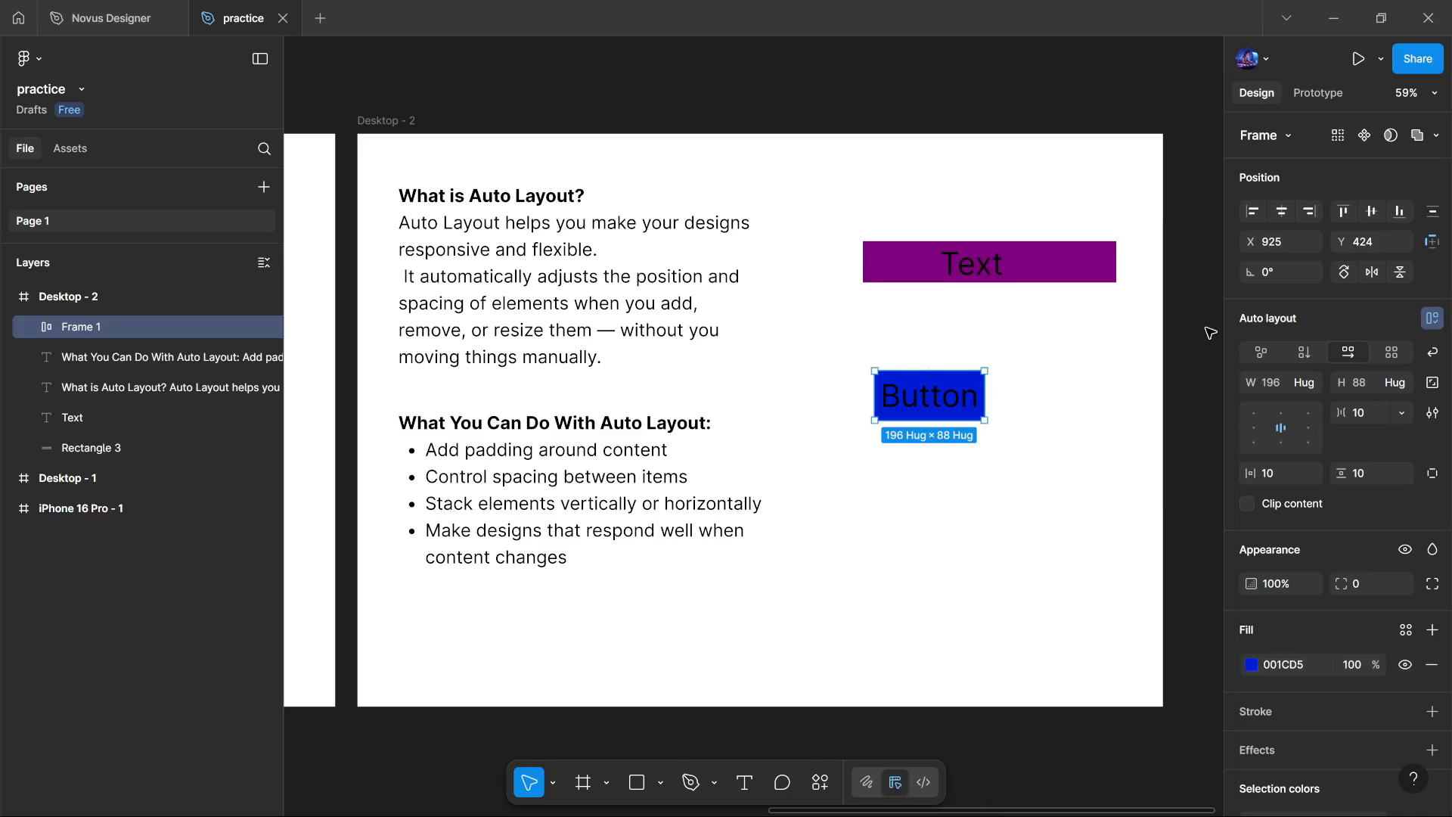
# Change the fill of the Button text inside the blue frame to white FFFFFF.
pyautogui.doubleClick(908, 397)
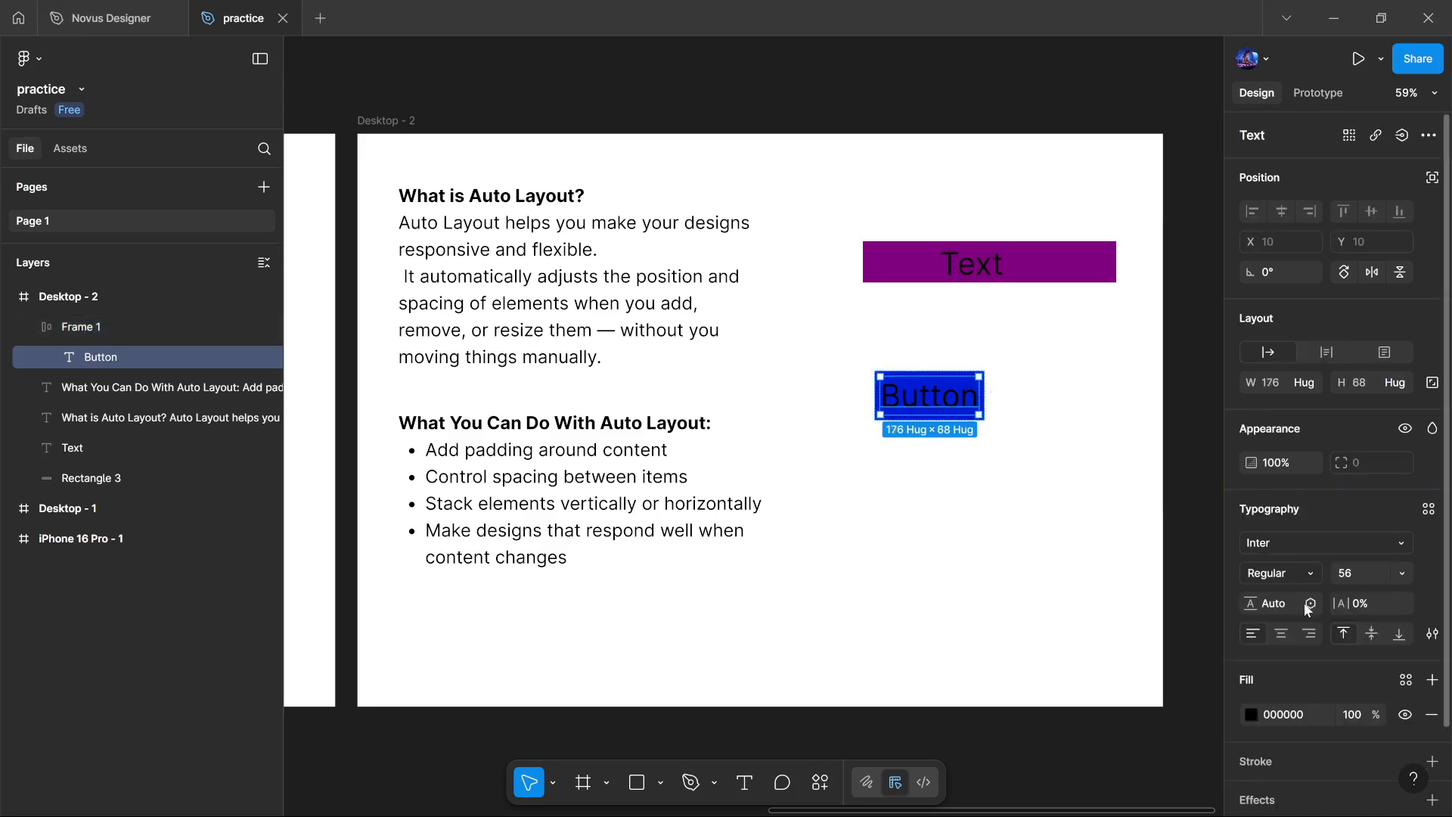
pyautogui.click(1252, 715)
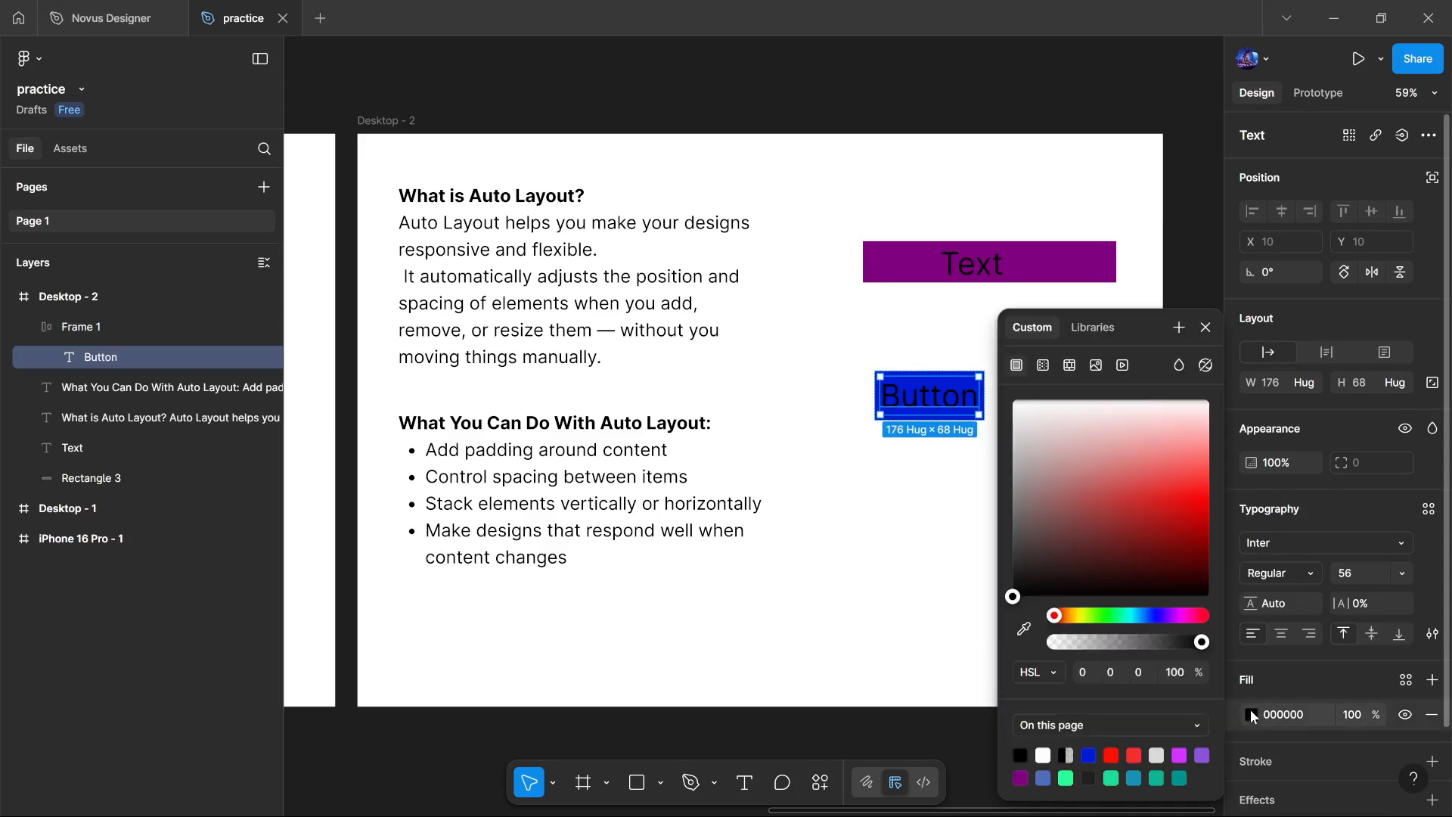
pyautogui.moveTo(1118, 472); pyautogui.dragTo(1099, 429)
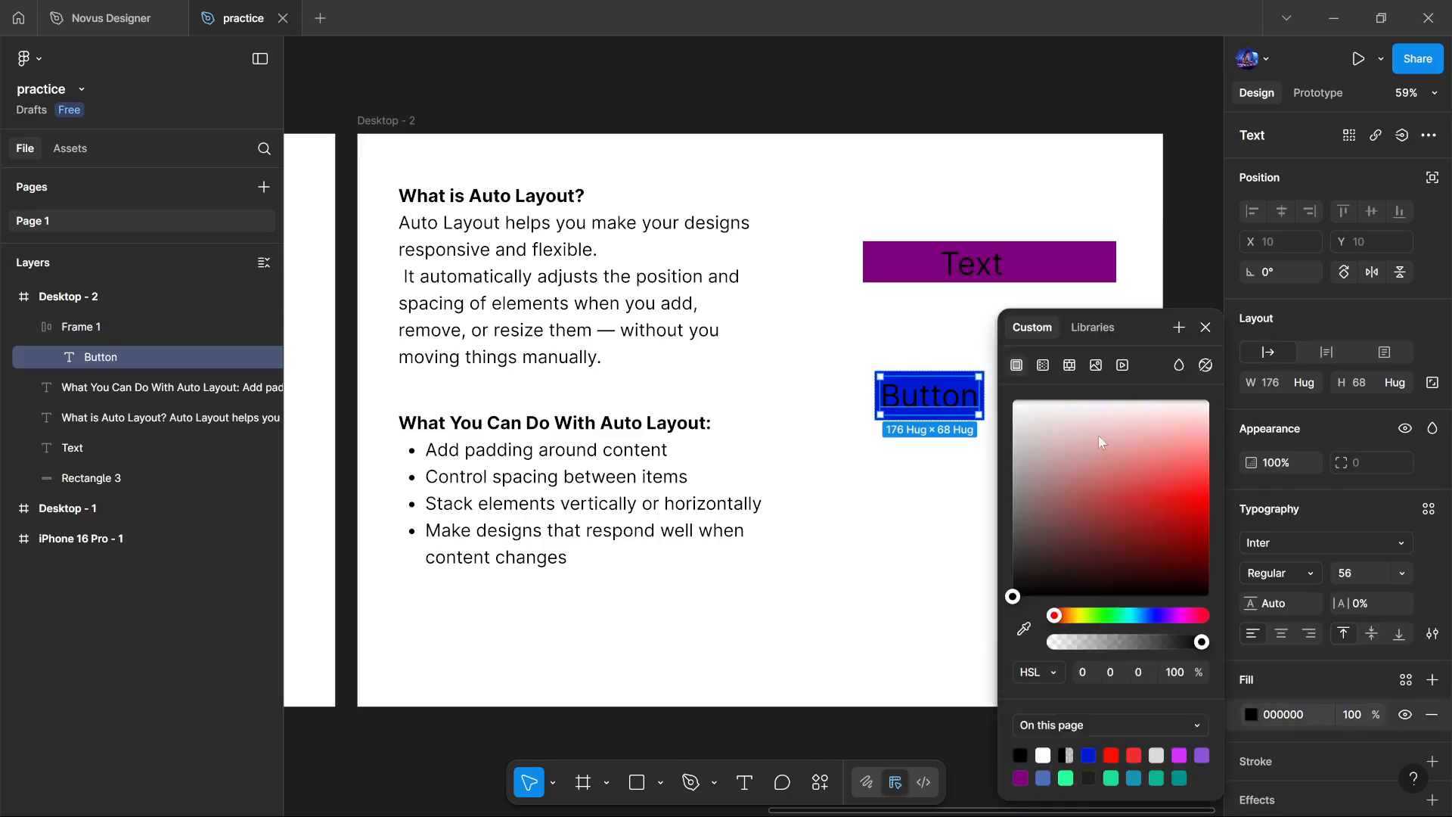
pyautogui.click(1016, 401)
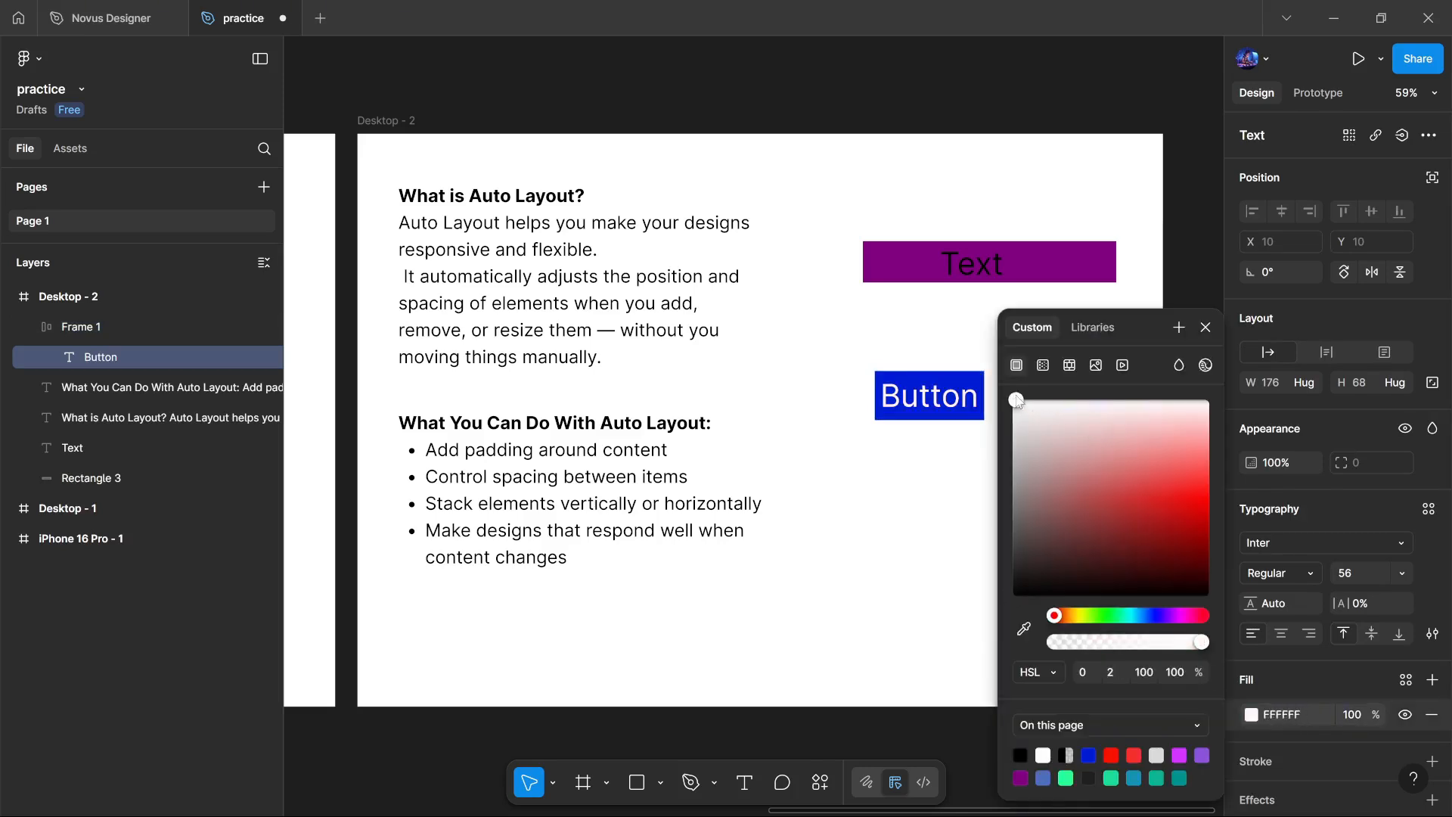
pyautogui.click(1206, 327)
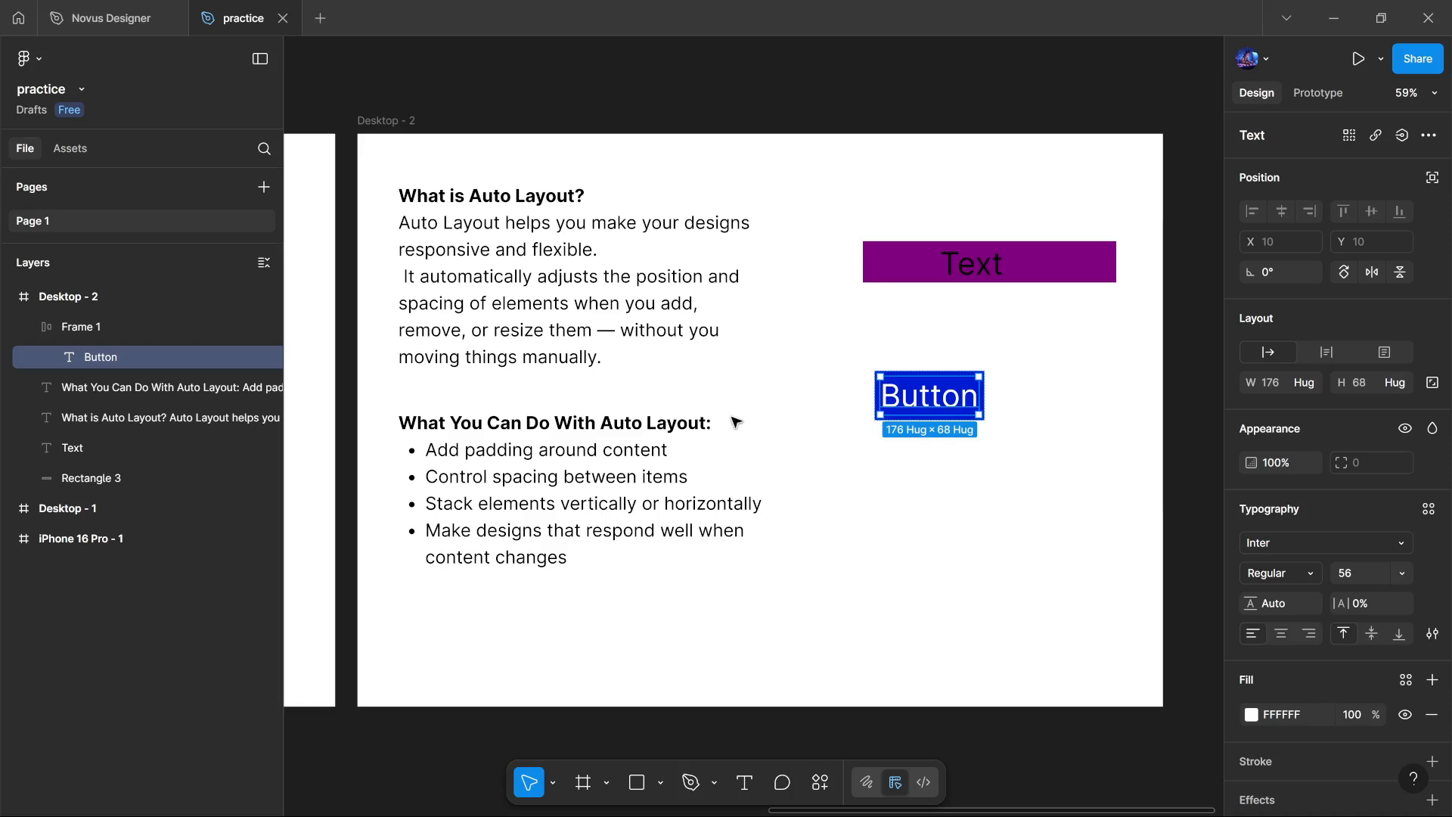
# Give the blue button frame a red FD0000 stroke with weight 6, positioned outside.
pyautogui.click(155, 325)
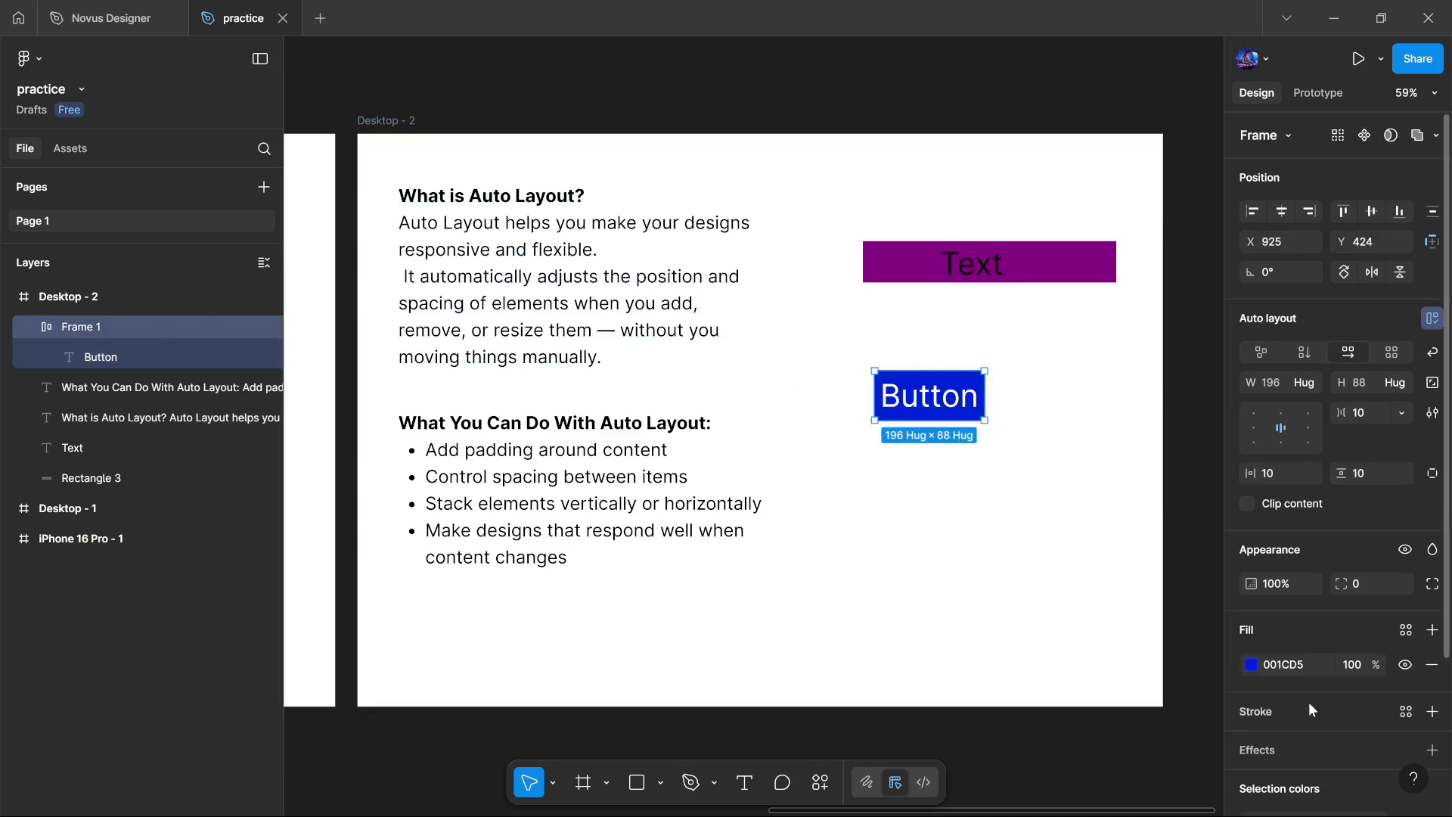
pyautogui.scroll(-1, 1309, 703)
pyautogui.scroll(-3, 1308, 705)
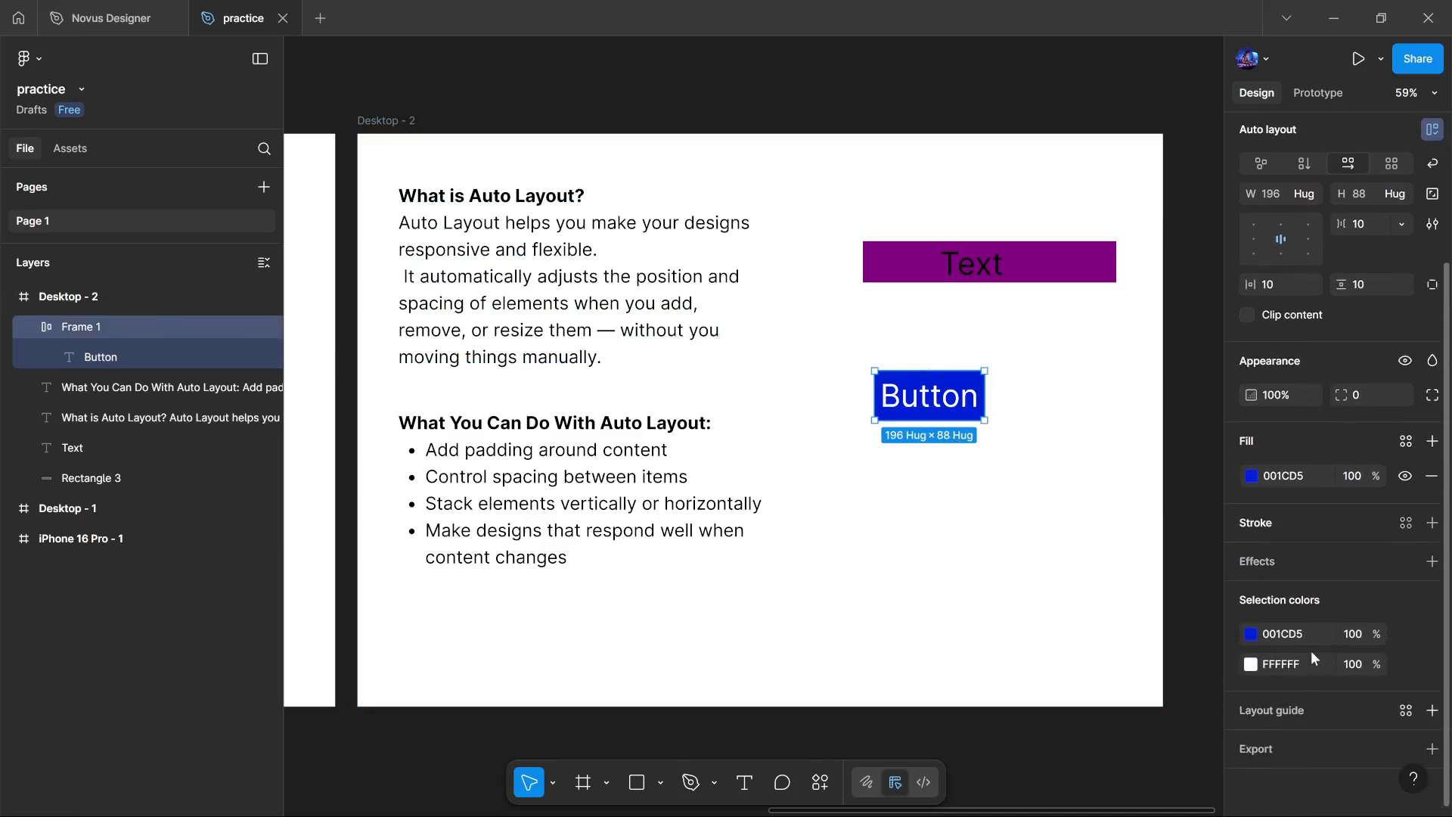
pyautogui.click(1305, 524)
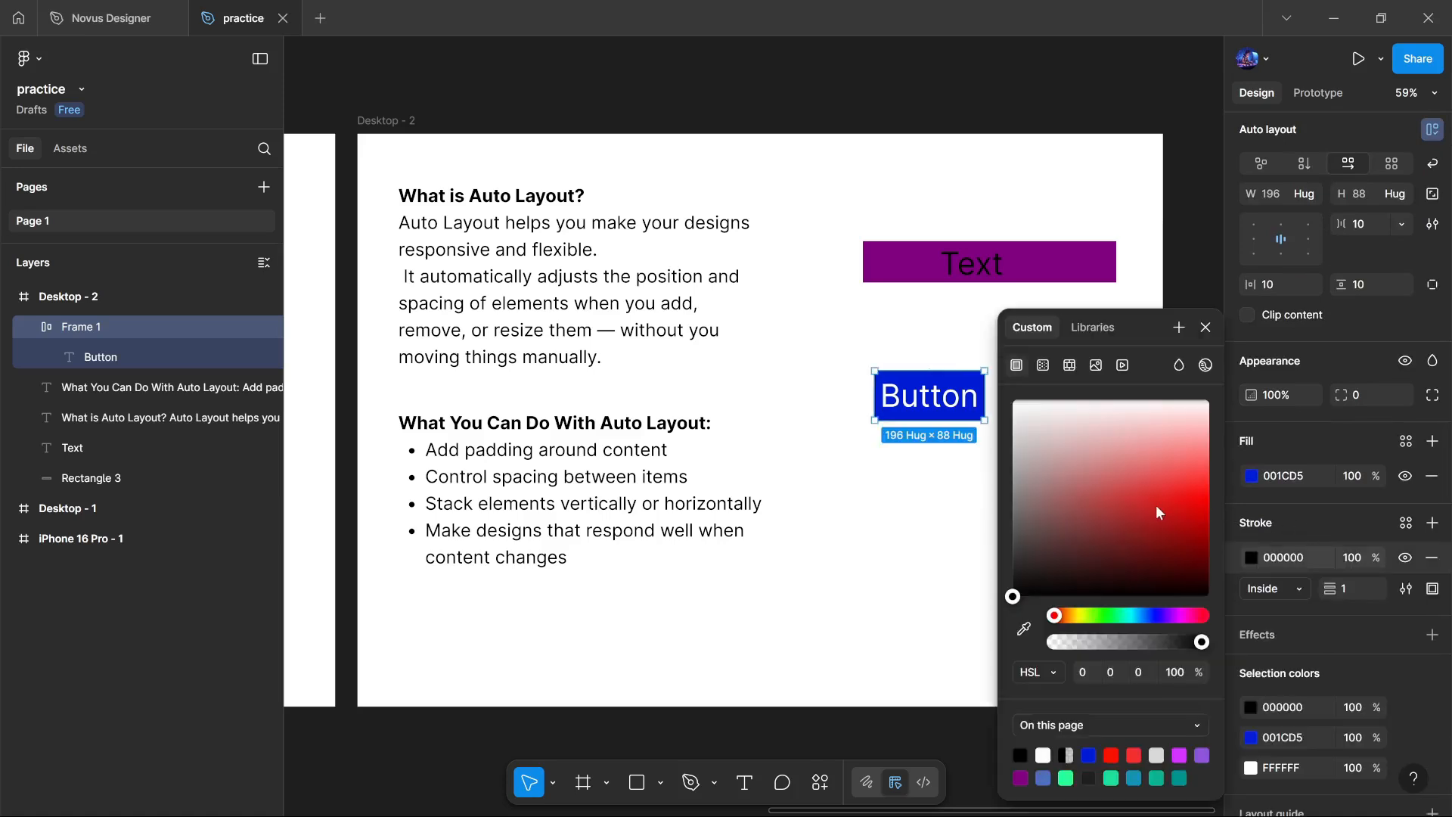
pyautogui.moveTo(1155, 505); pyautogui.dragTo(1210, 511)
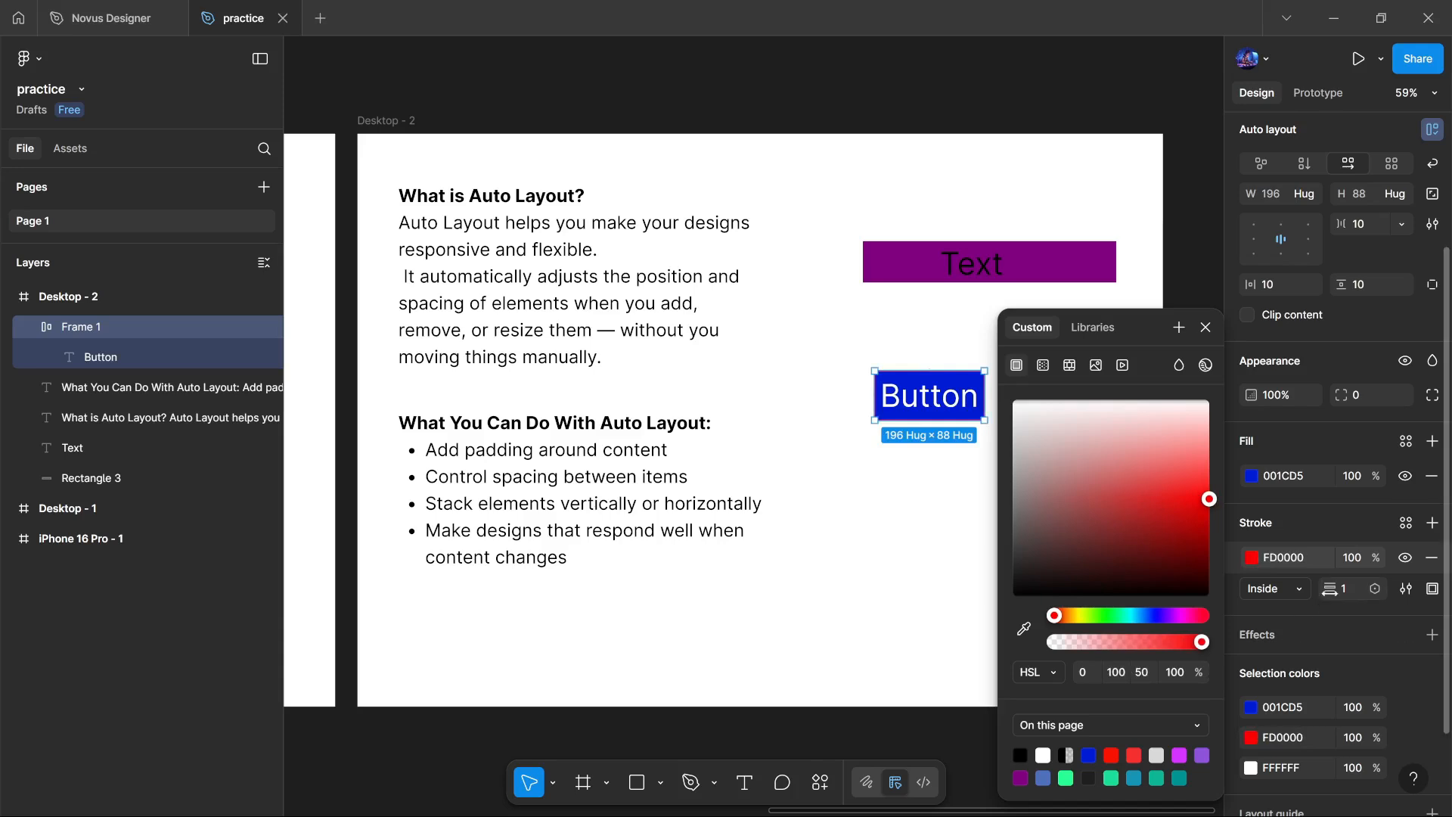
pyautogui.moveTo(1333, 591); pyautogui.dragTo(1342, 596)
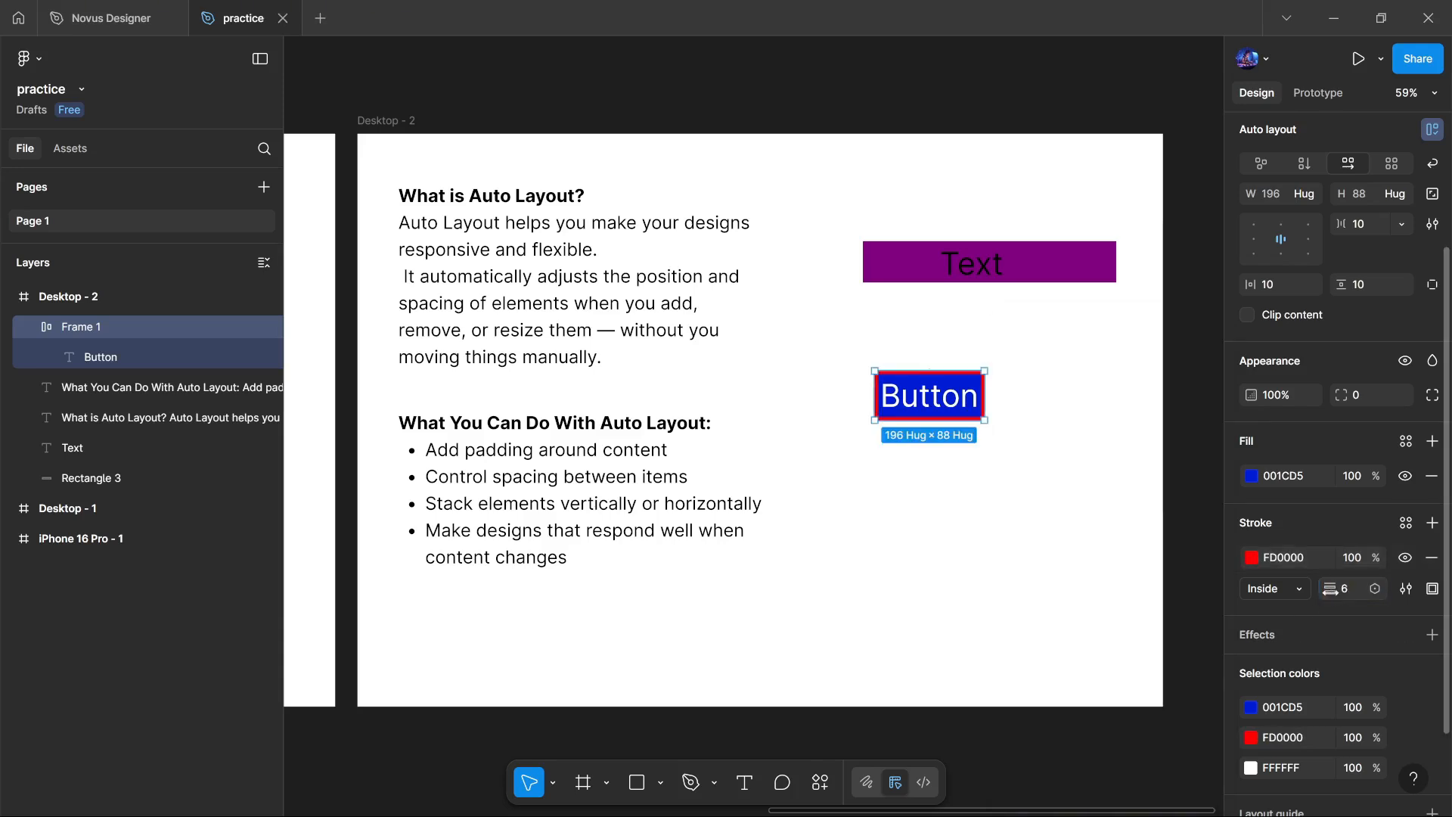
pyautogui.click(1290, 590)
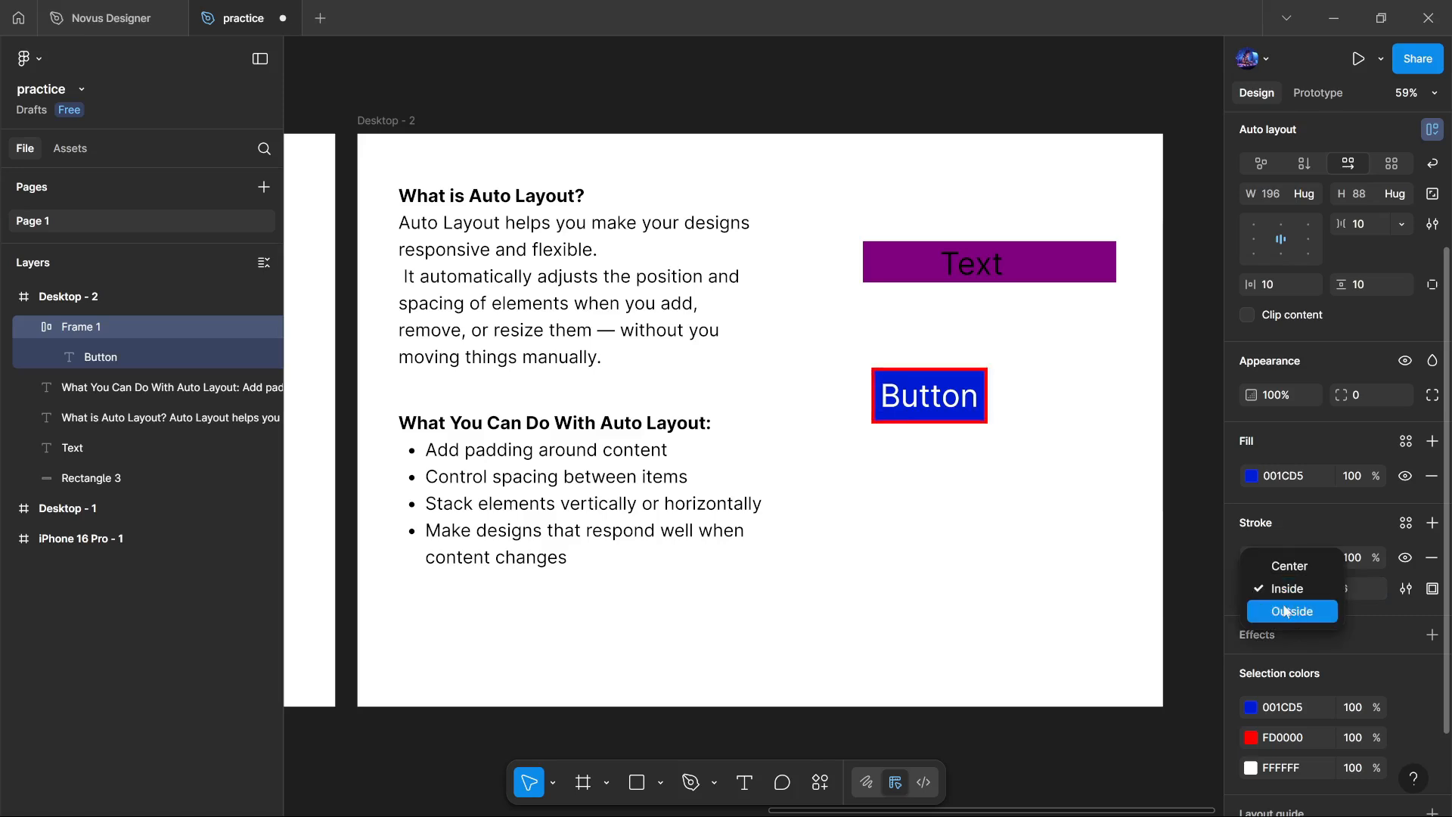
pyautogui.click(1283, 606)
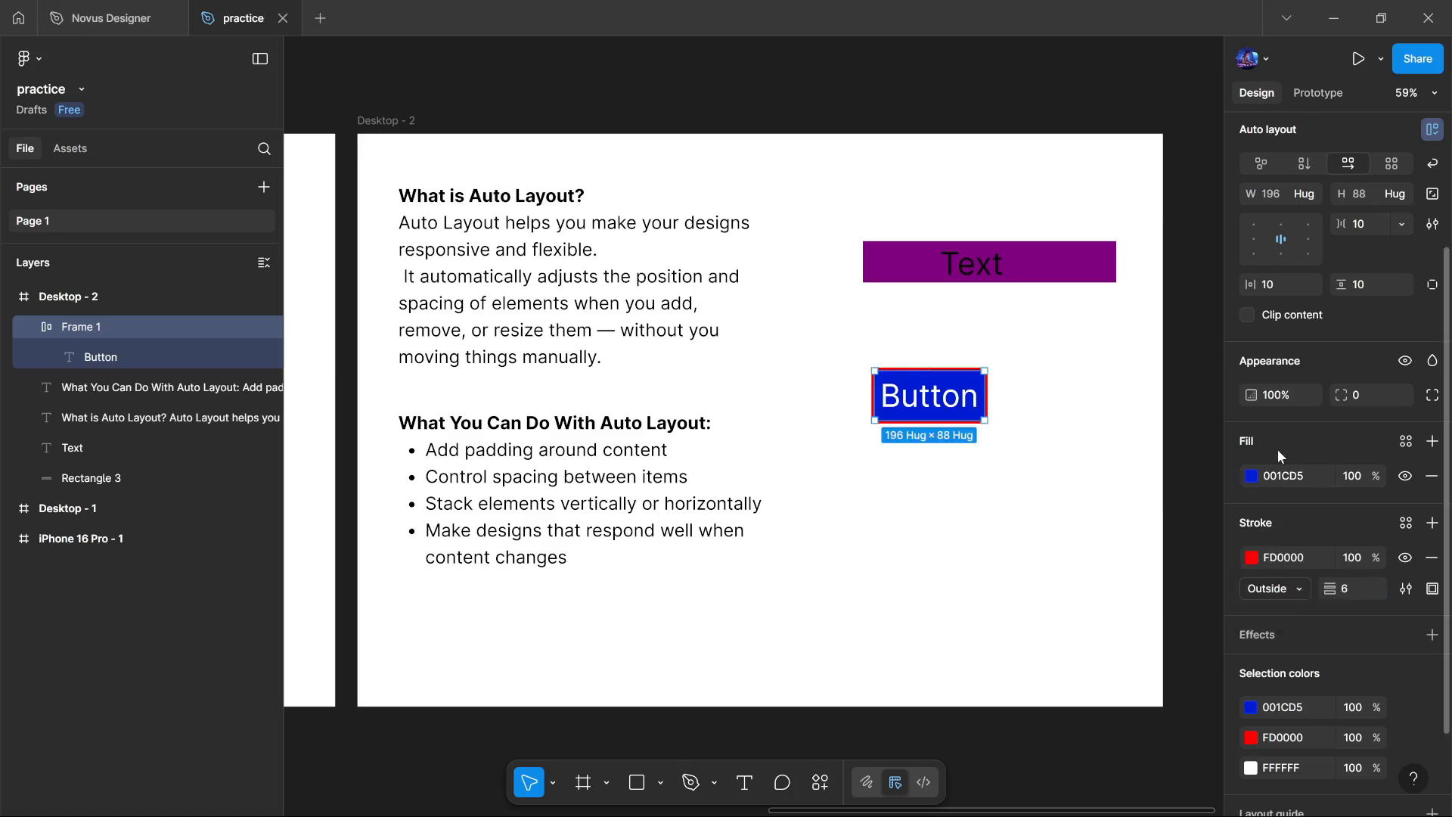
pyautogui.scroll(3, 1278, 449)
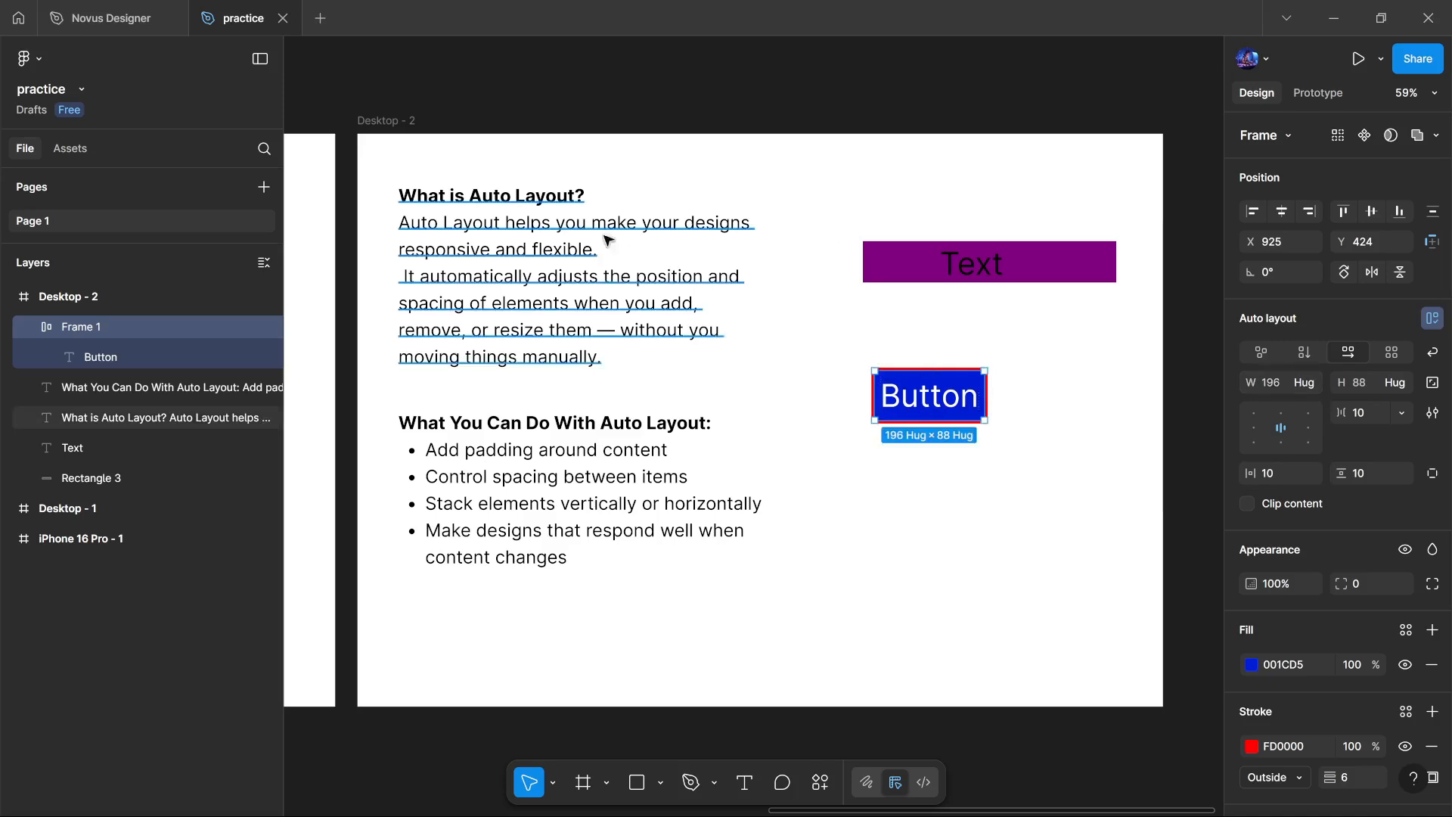
pyautogui.click(545, 246)
pyautogui.doubleClick(545, 246)
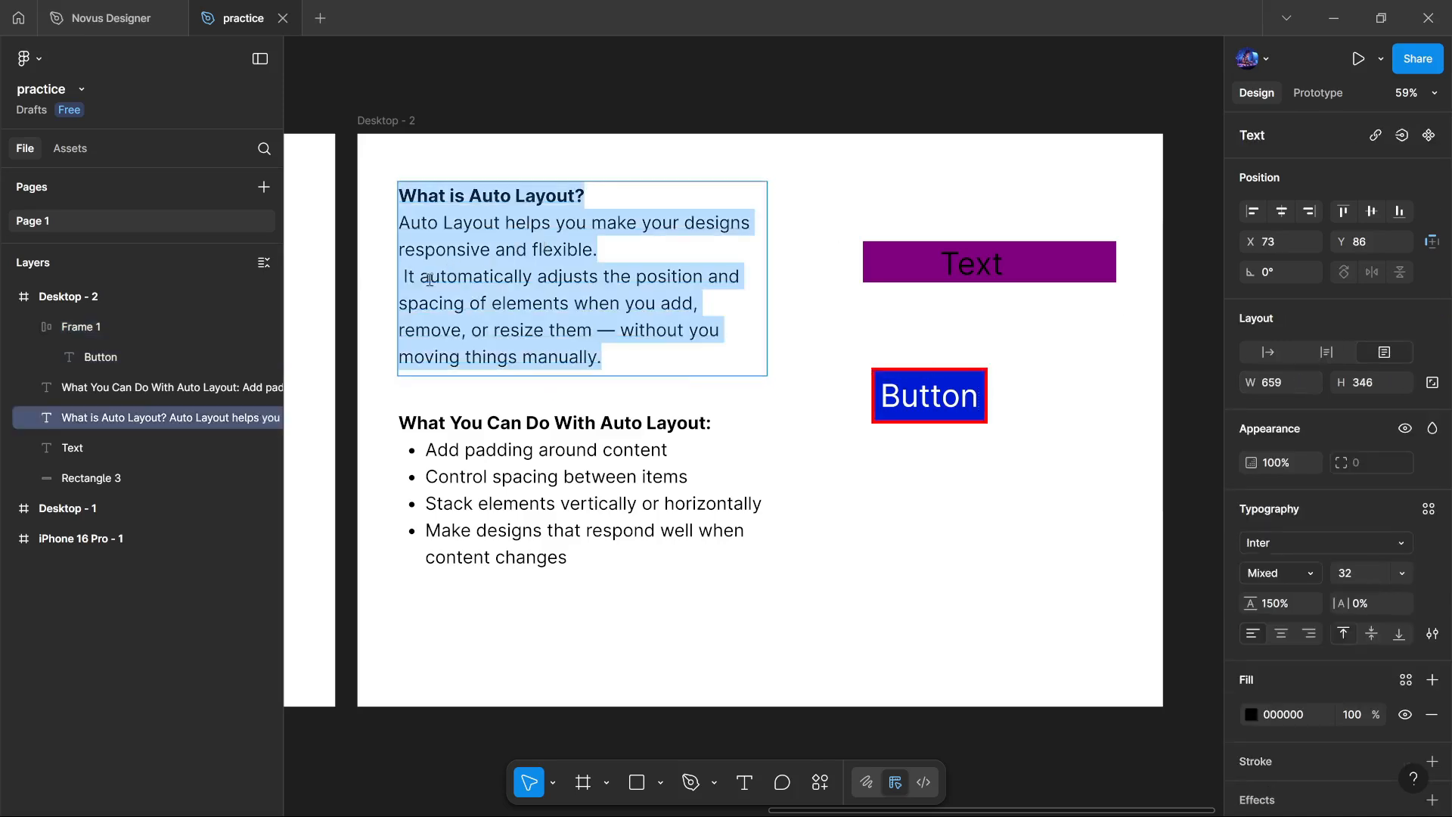
pyautogui.moveTo(403, 276); pyautogui.dragTo(570, 304)
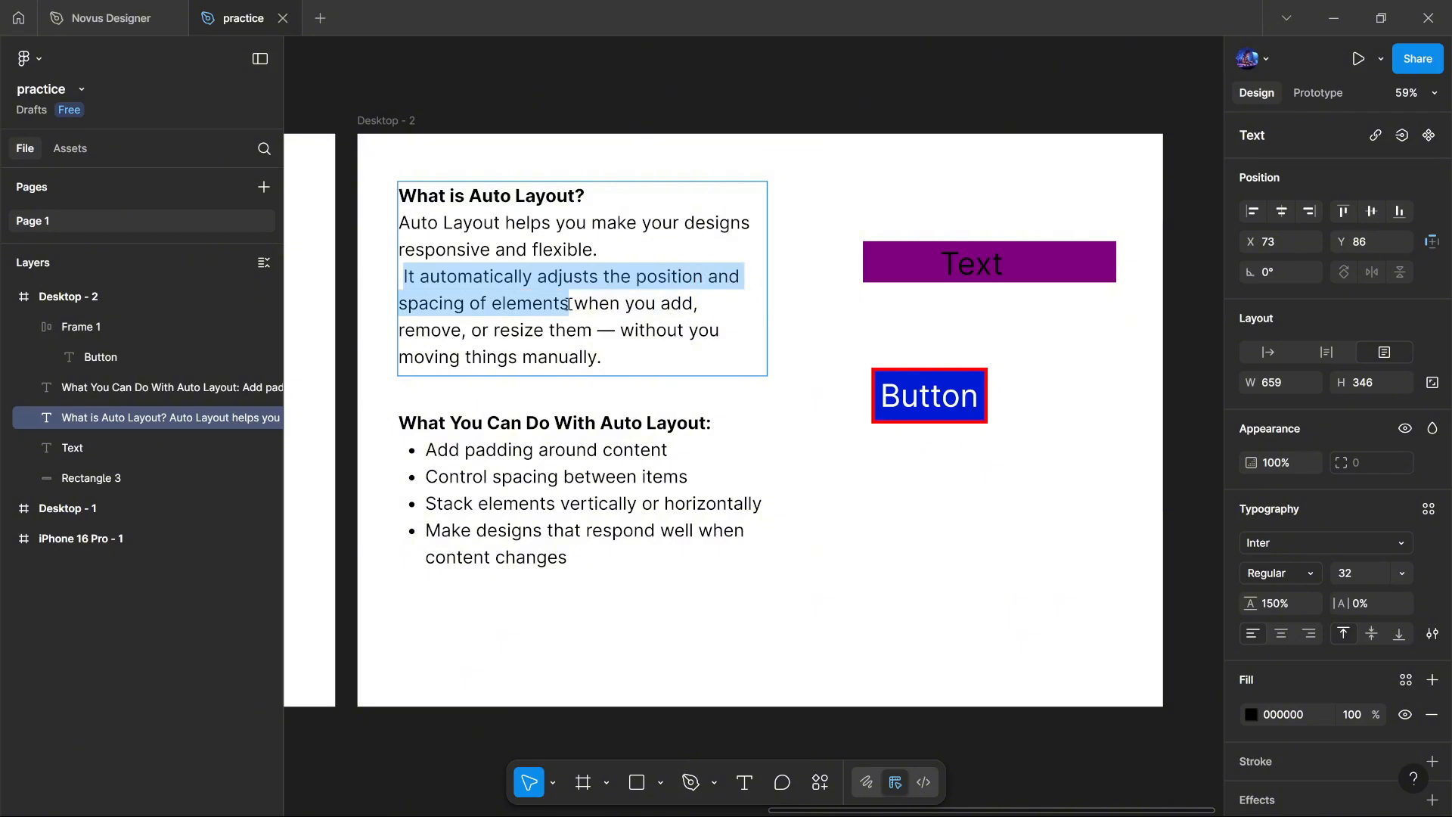
pyautogui.press('Escape')
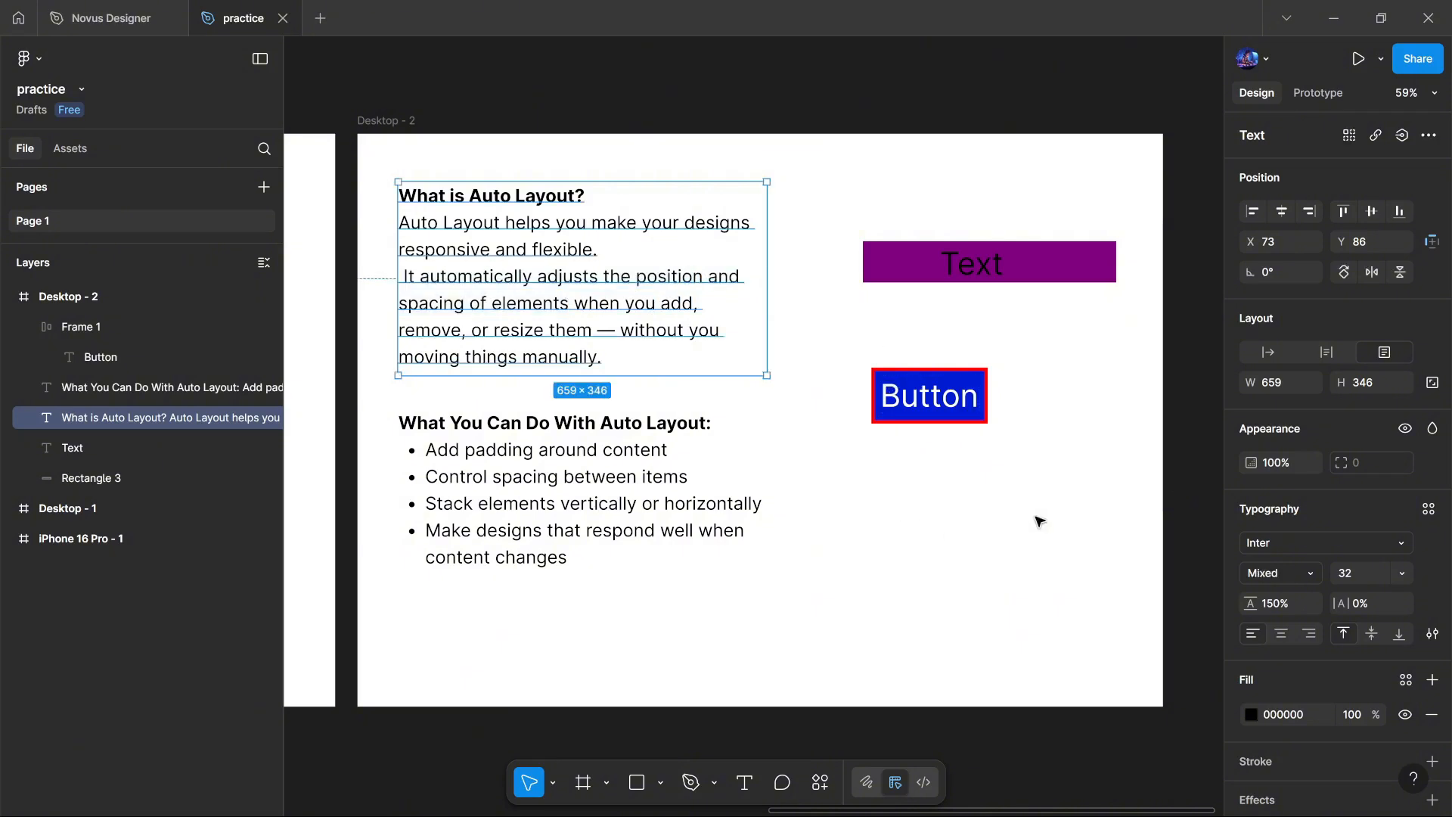
# Select the blue button frame and launch the Iconify plugin.
pyautogui.press('Escape')
pyautogui.click(880, 400)
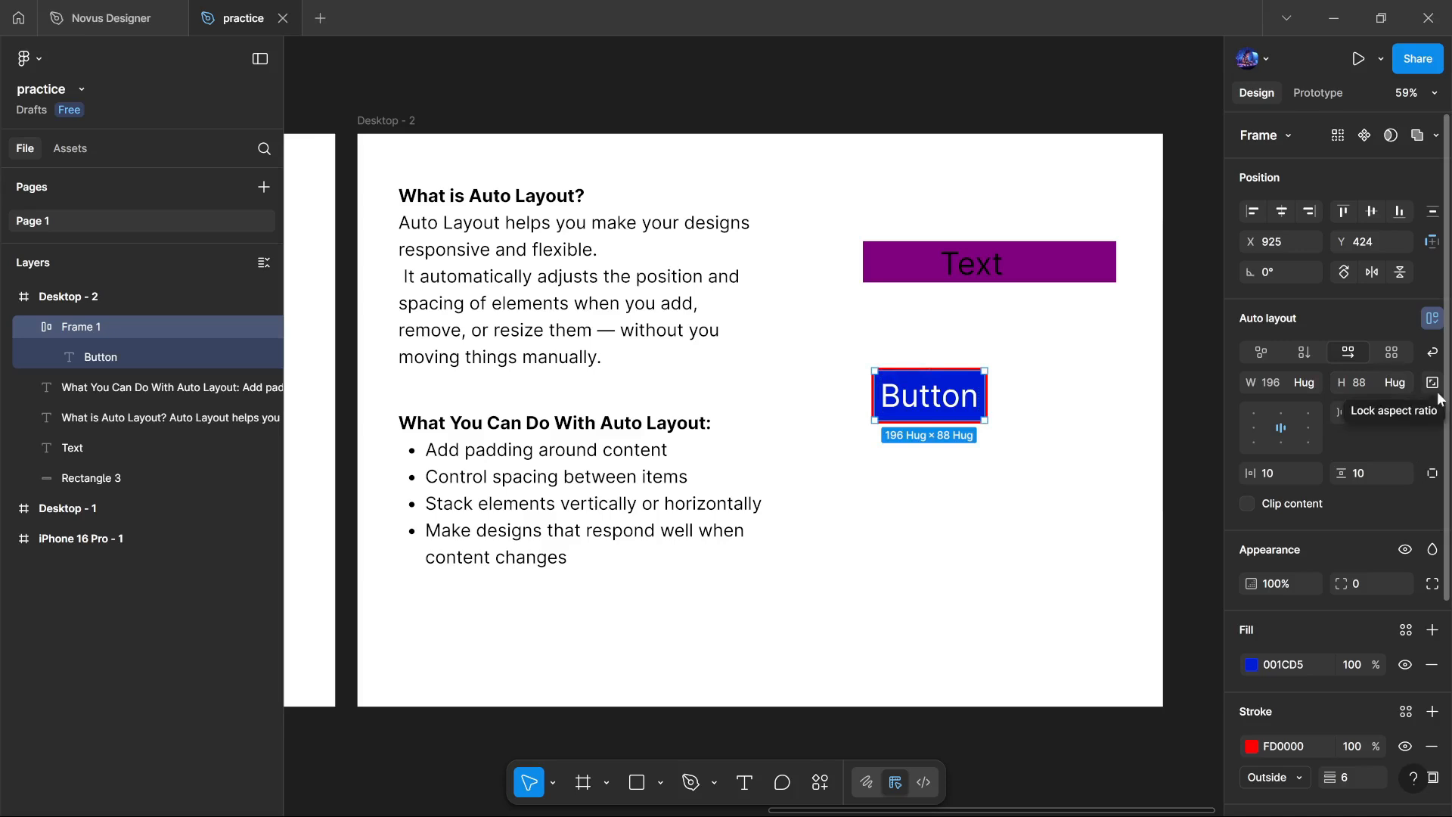
pyautogui.click(1303, 380)
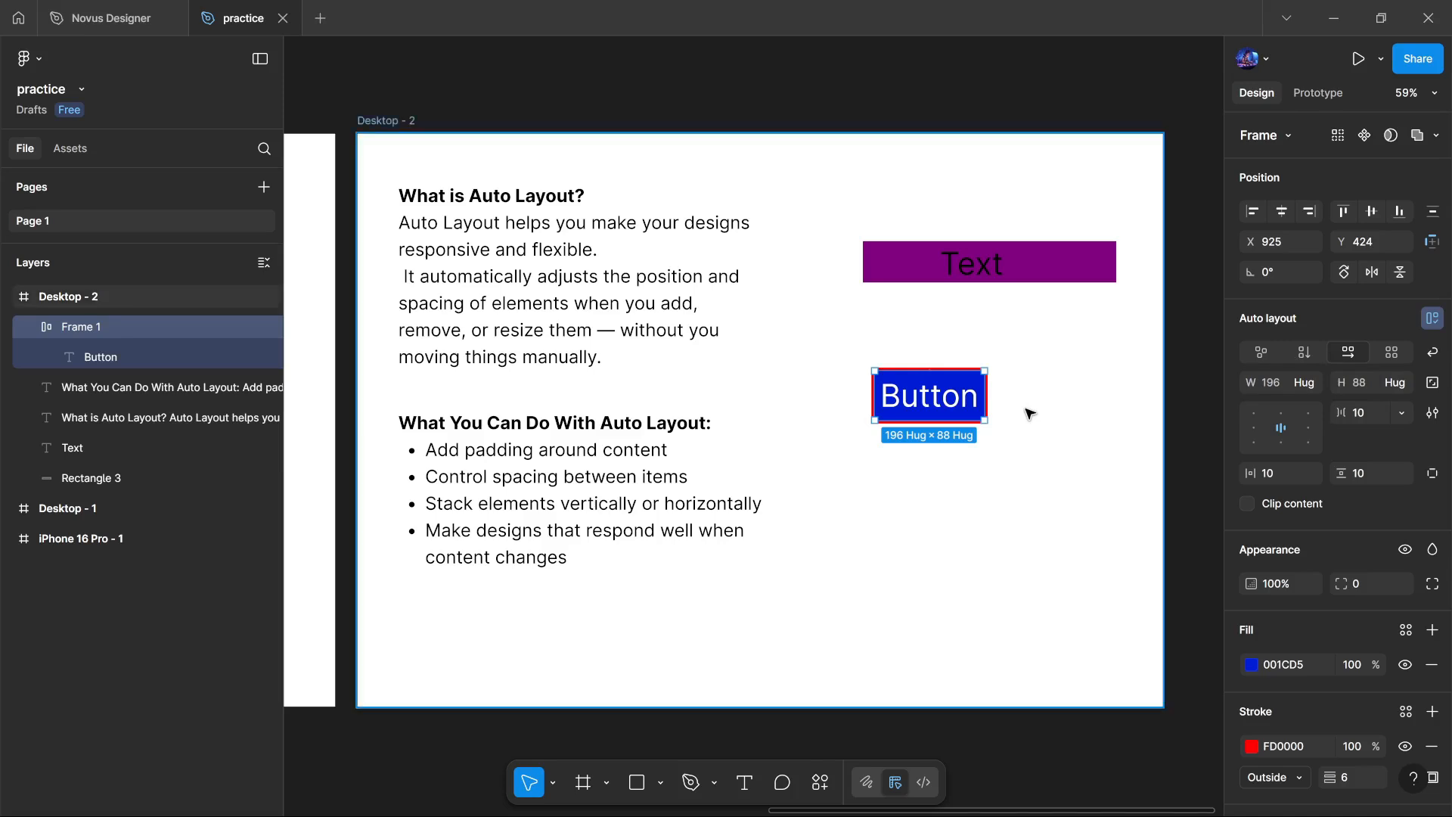
pyautogui.click(820, 784)
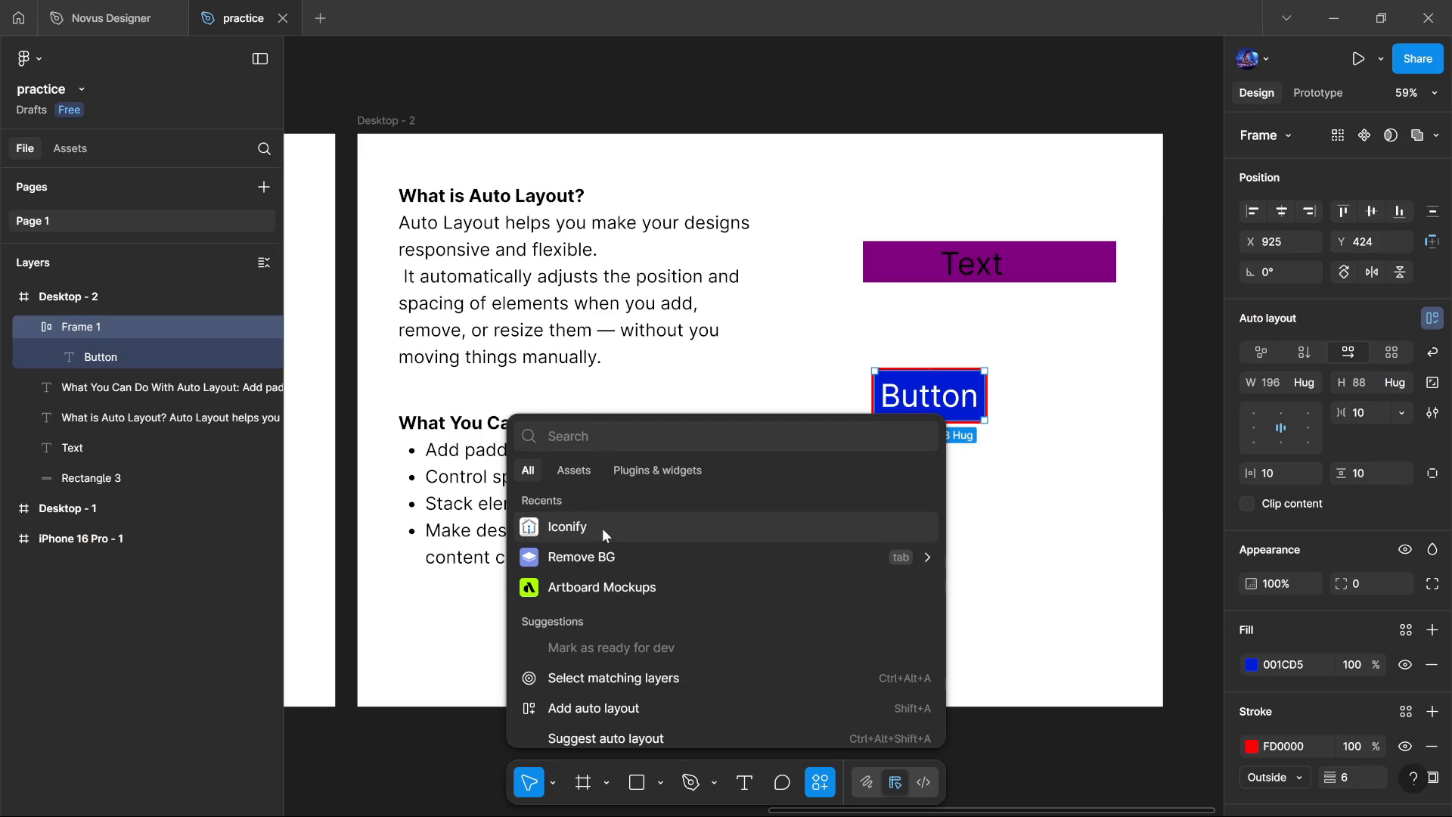
pyautogui.press('Escape')
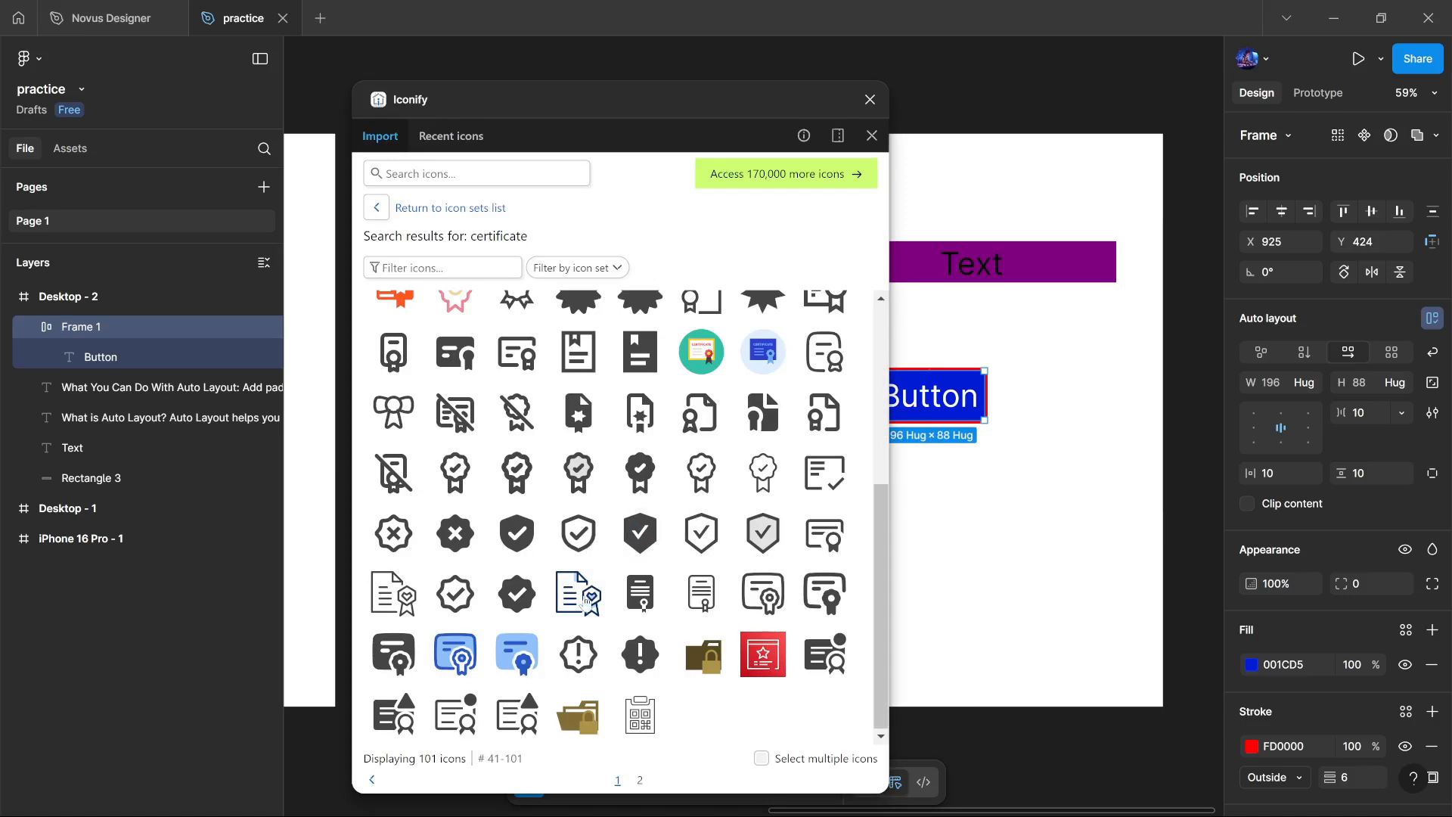
# Search the Iconify library for "home" using the on-screen keyboard, and close the keyboard.
pyautogui.moveTo(586, 602)
pyautogui.scroll(5, 586, 601)
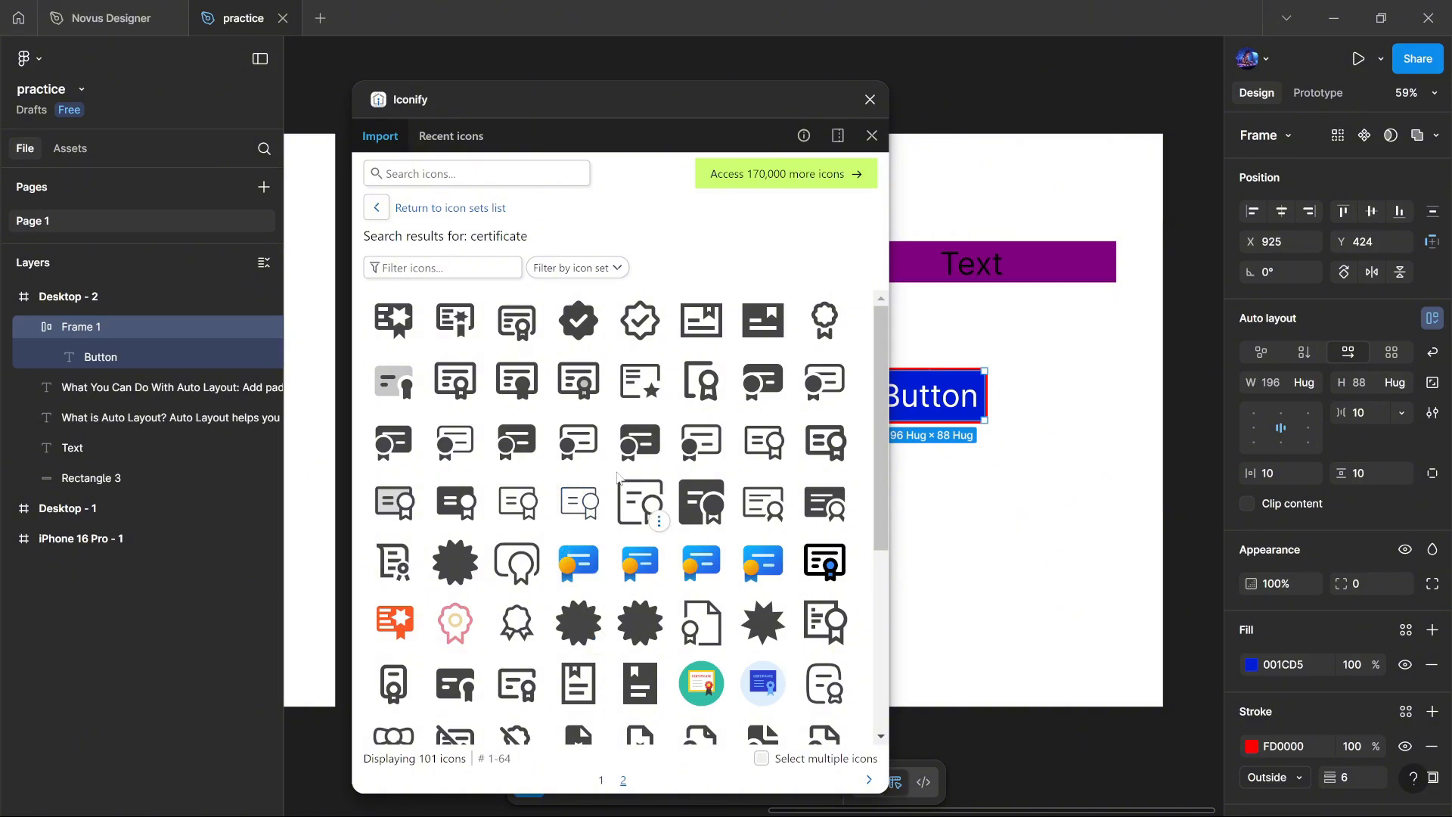
pyautogui.click(488, 167)
pyautogui.moveTo(730, 813)
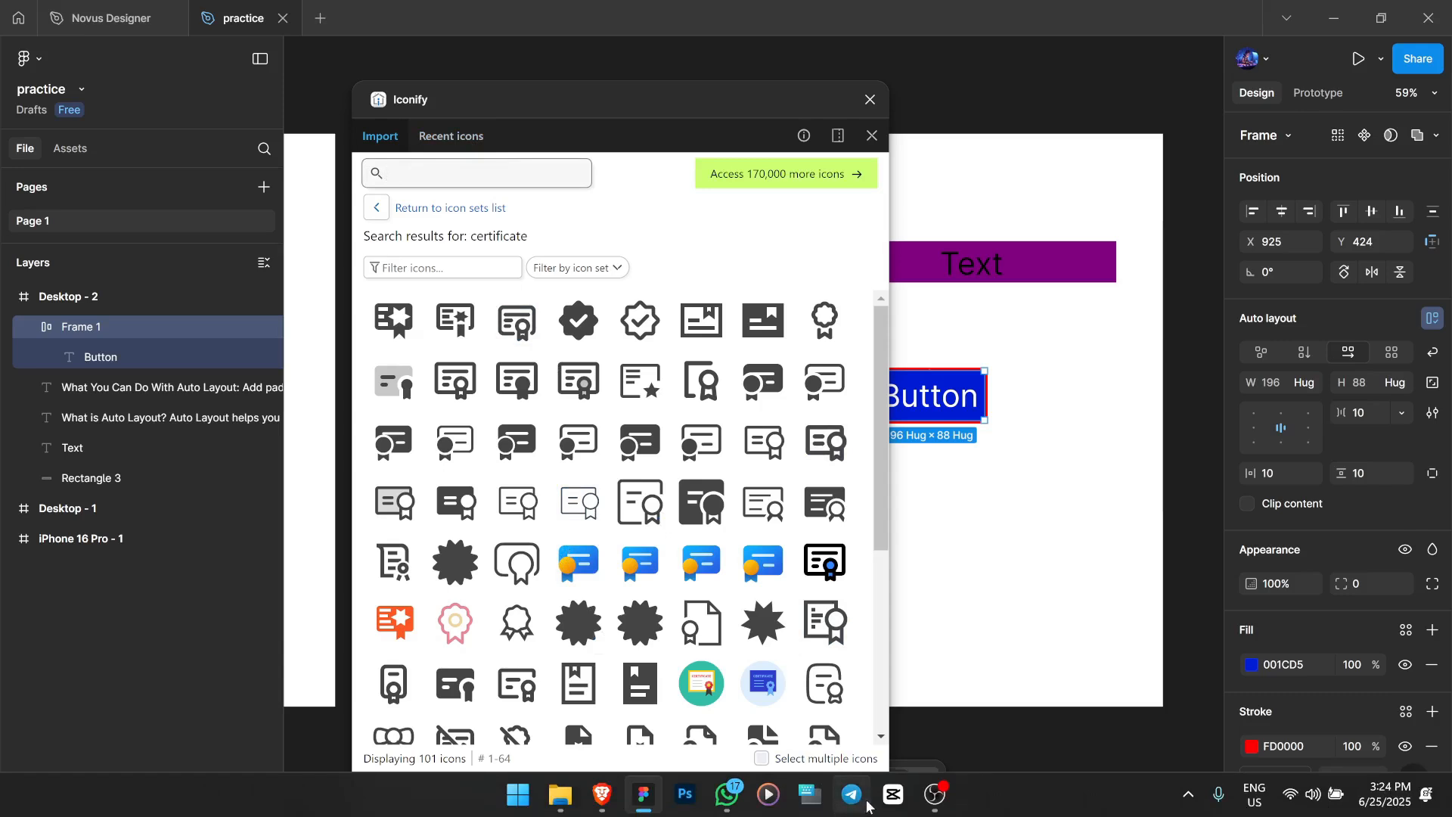
pyautogui.click(806, 796)
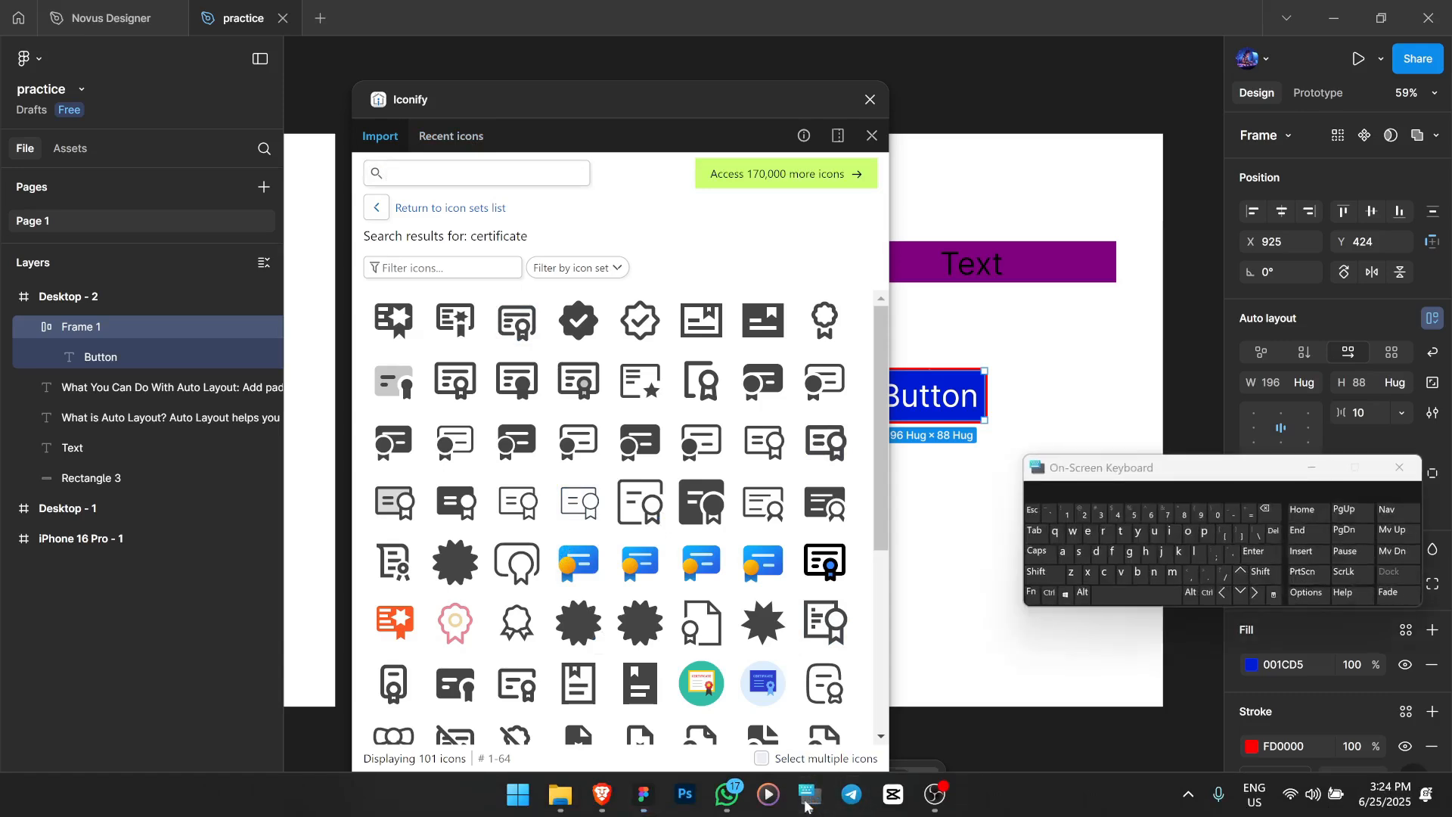
pyautogui.click(582, 172)
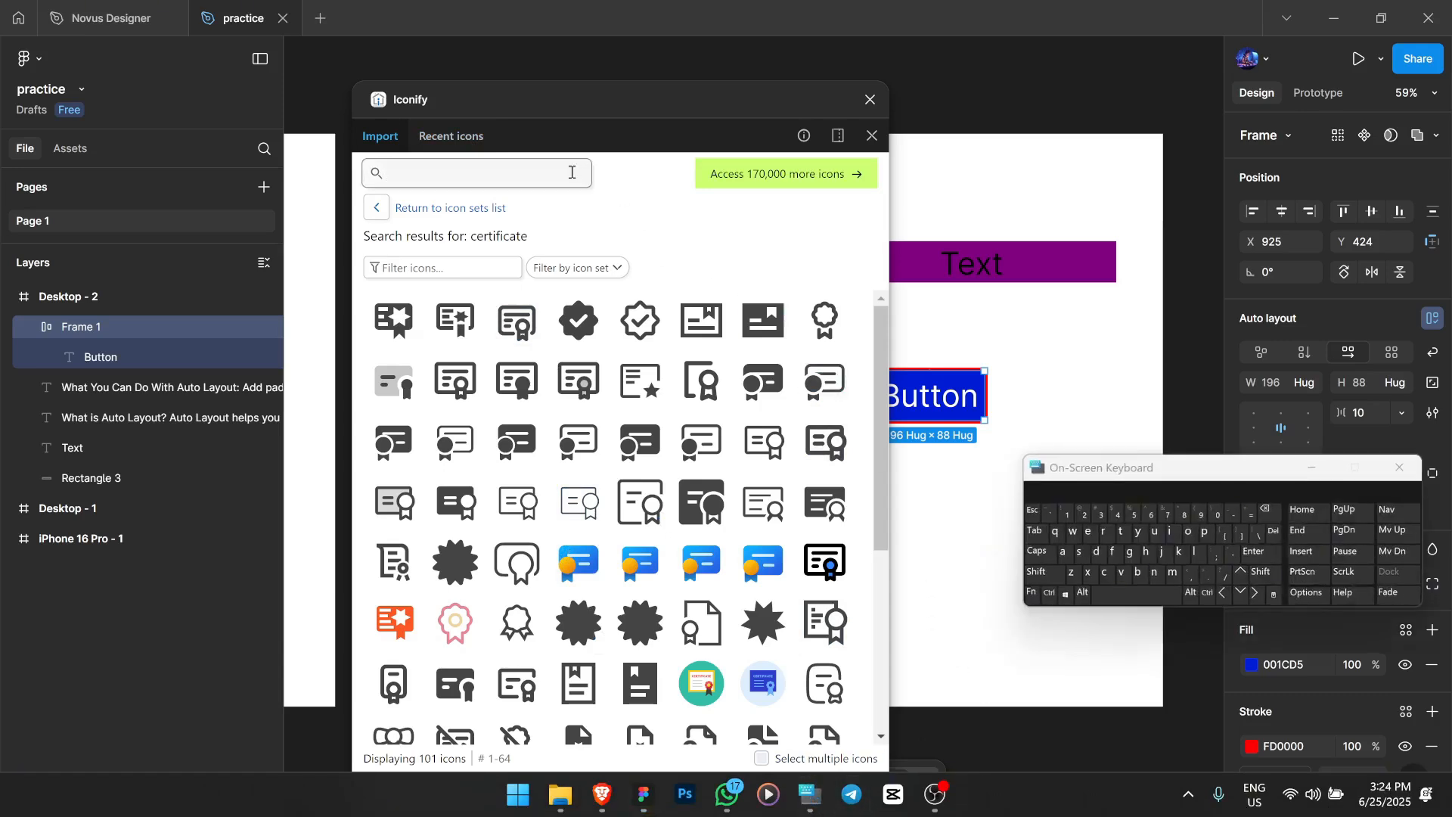
pyautogui.click(1148, 553)
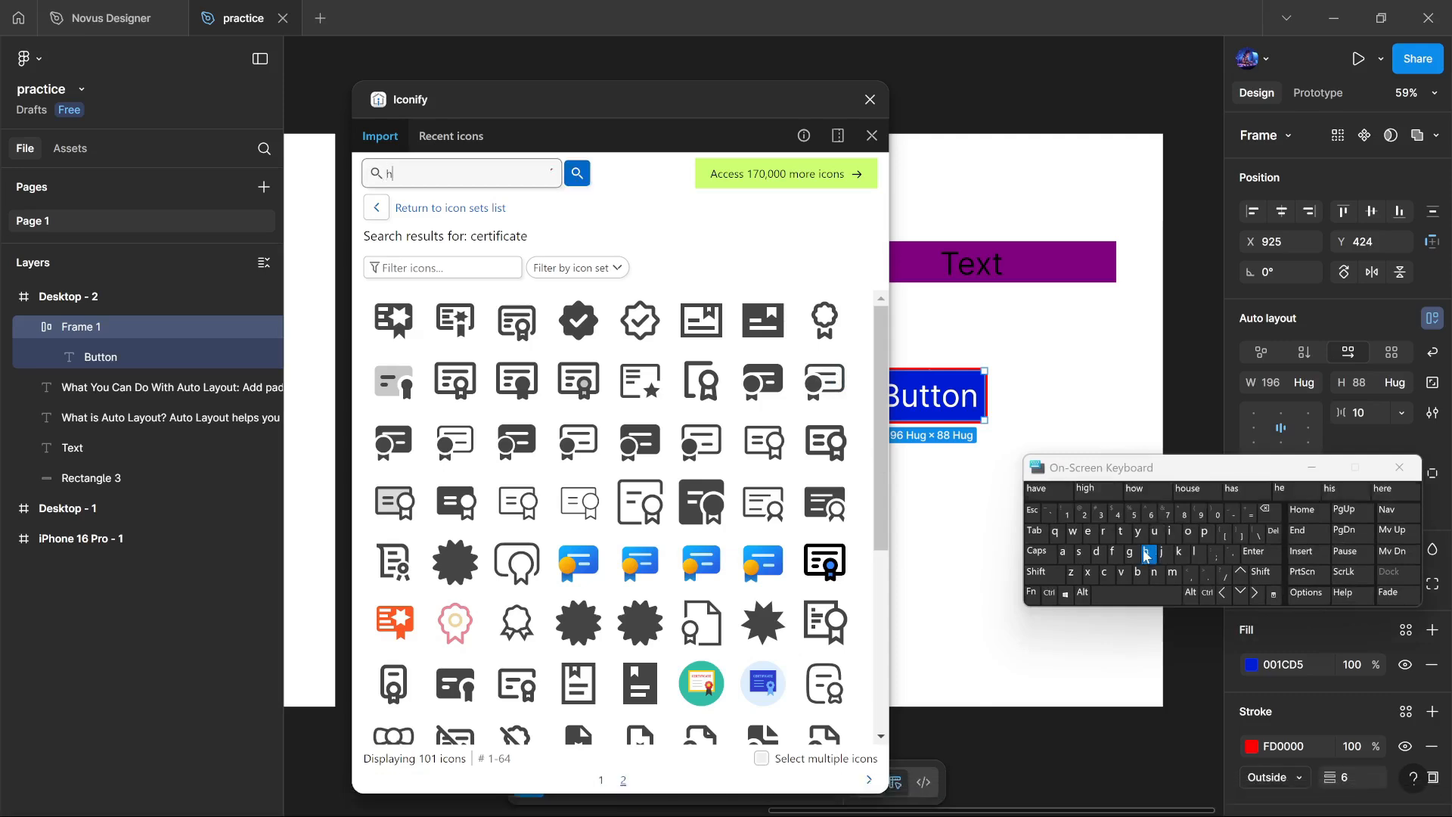
pyautogui.write('ome')
pyautogui.press('Return')
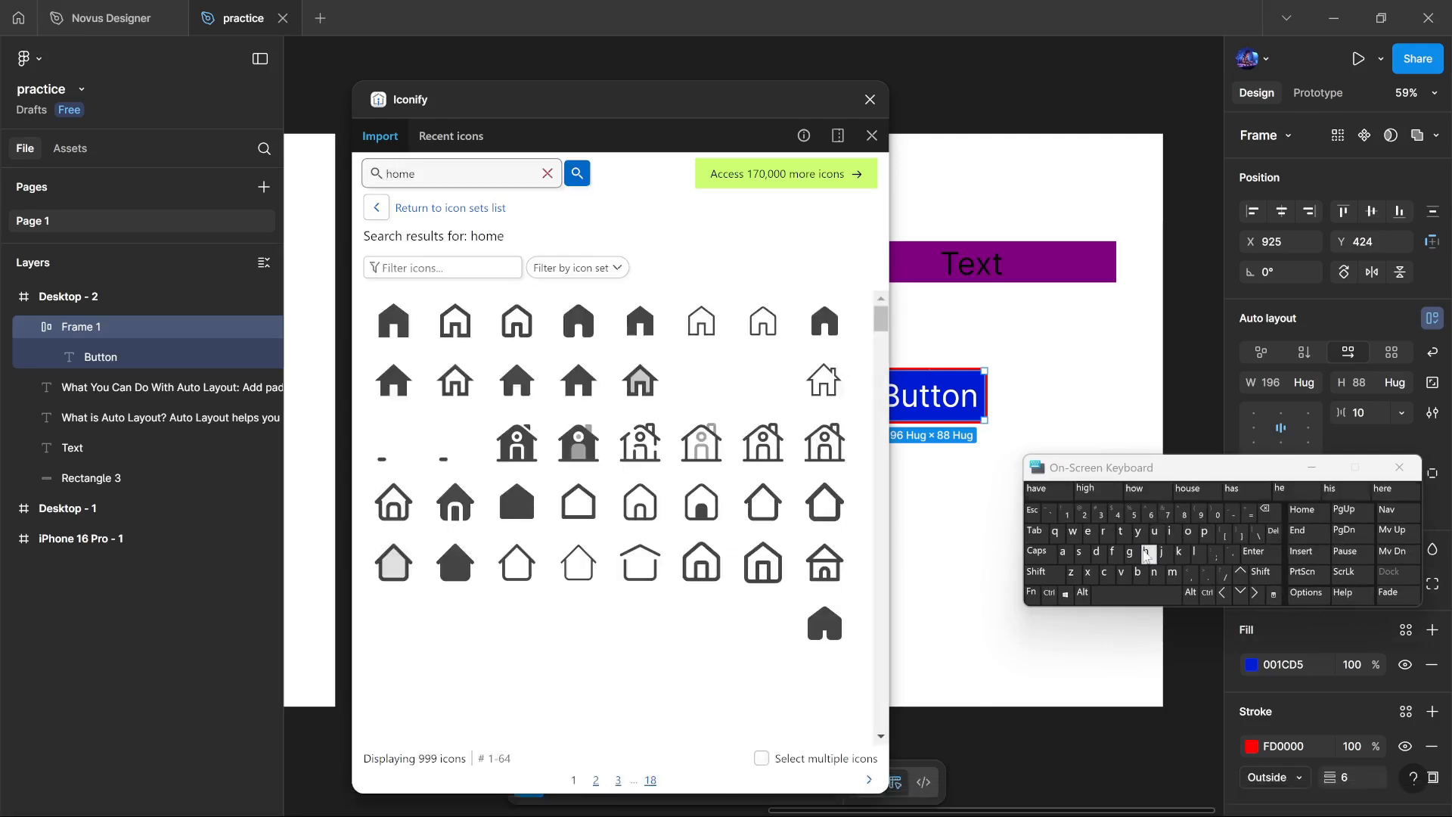
pyautogui.click(1392, 474)
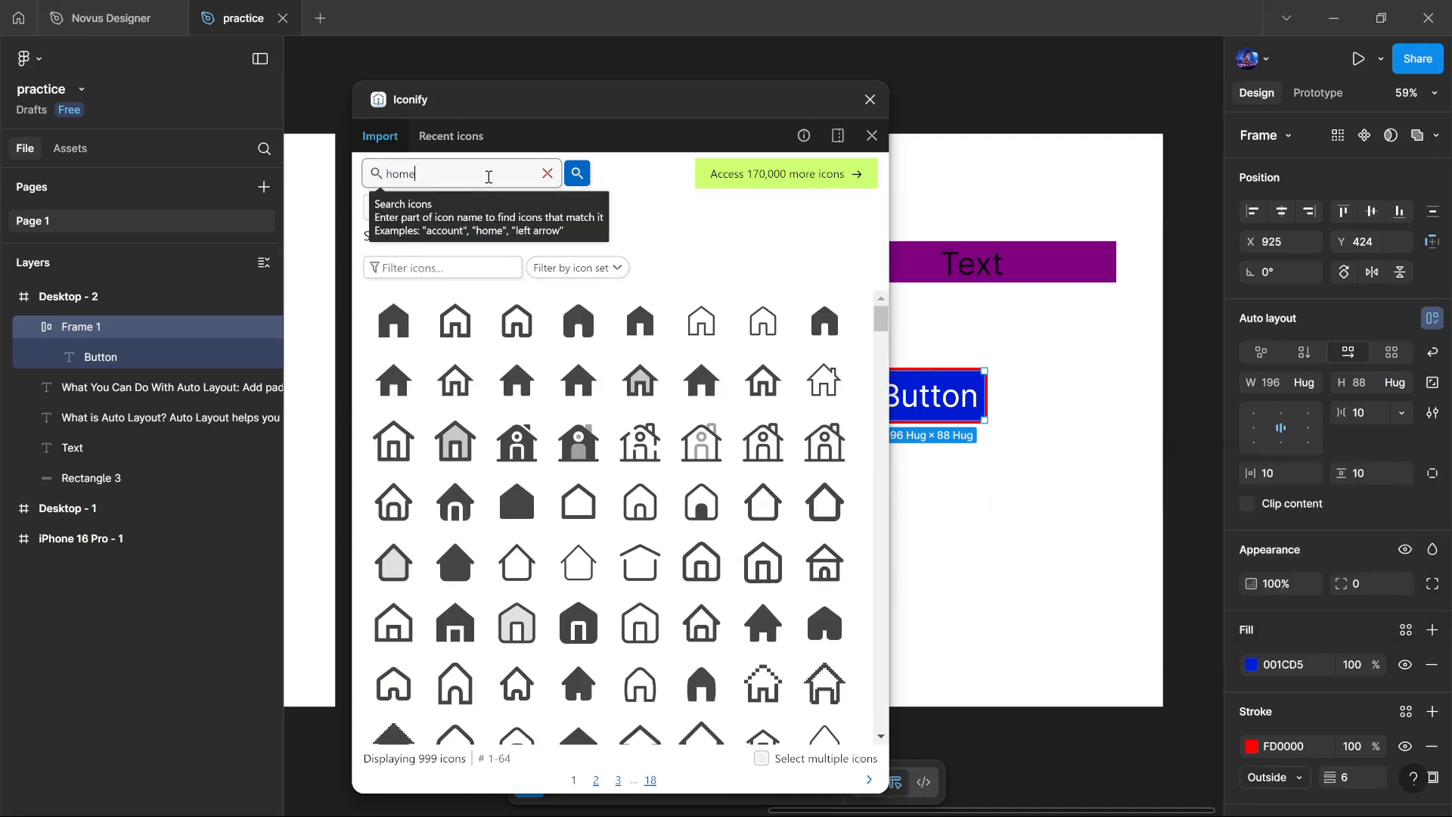
# Clear the icon search field and enter "home" again.
pyautogui.hotkey('ctrl', 'a')
pyautogui.press('BackSpace')
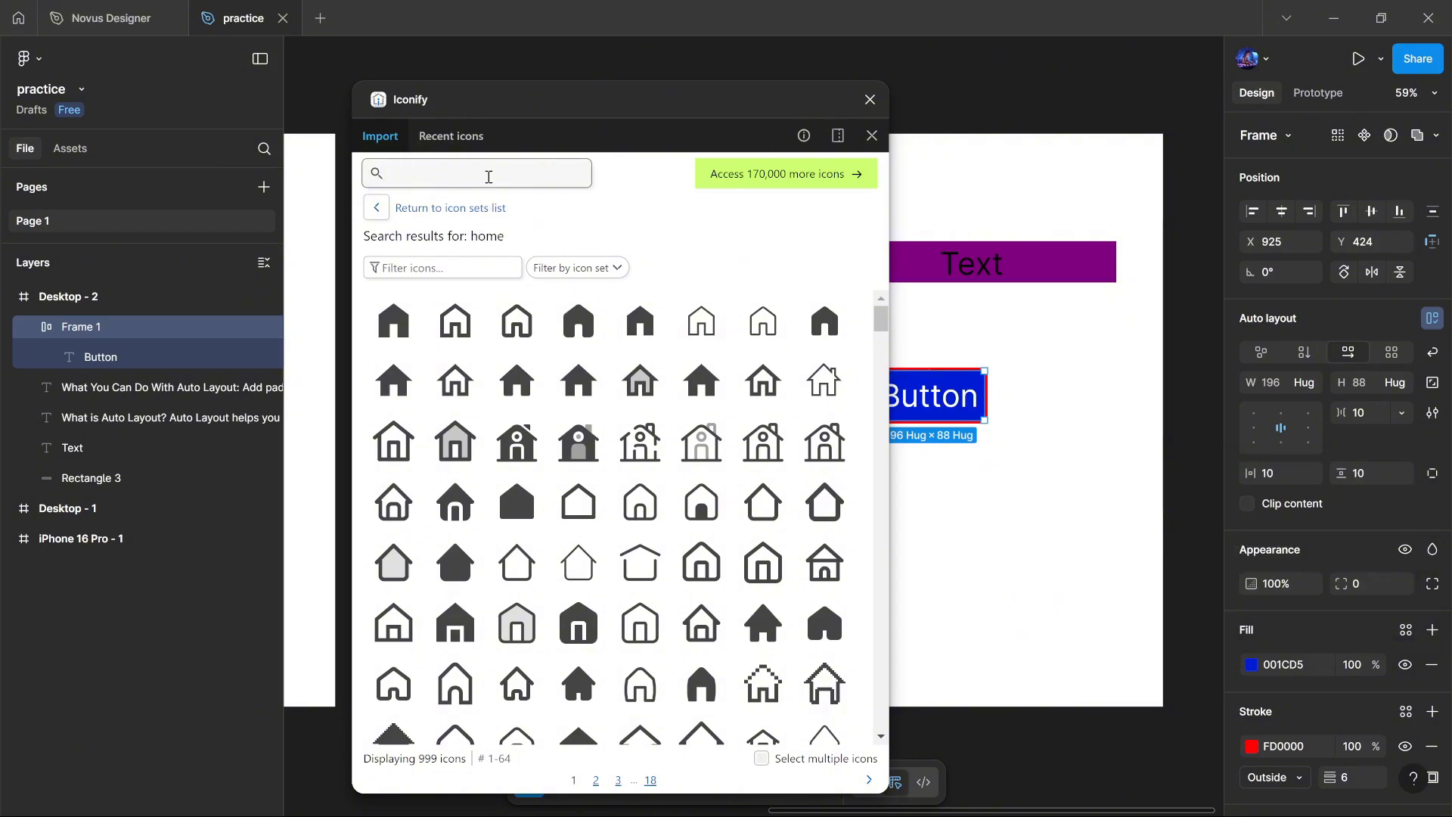
pyautogui.write('home')
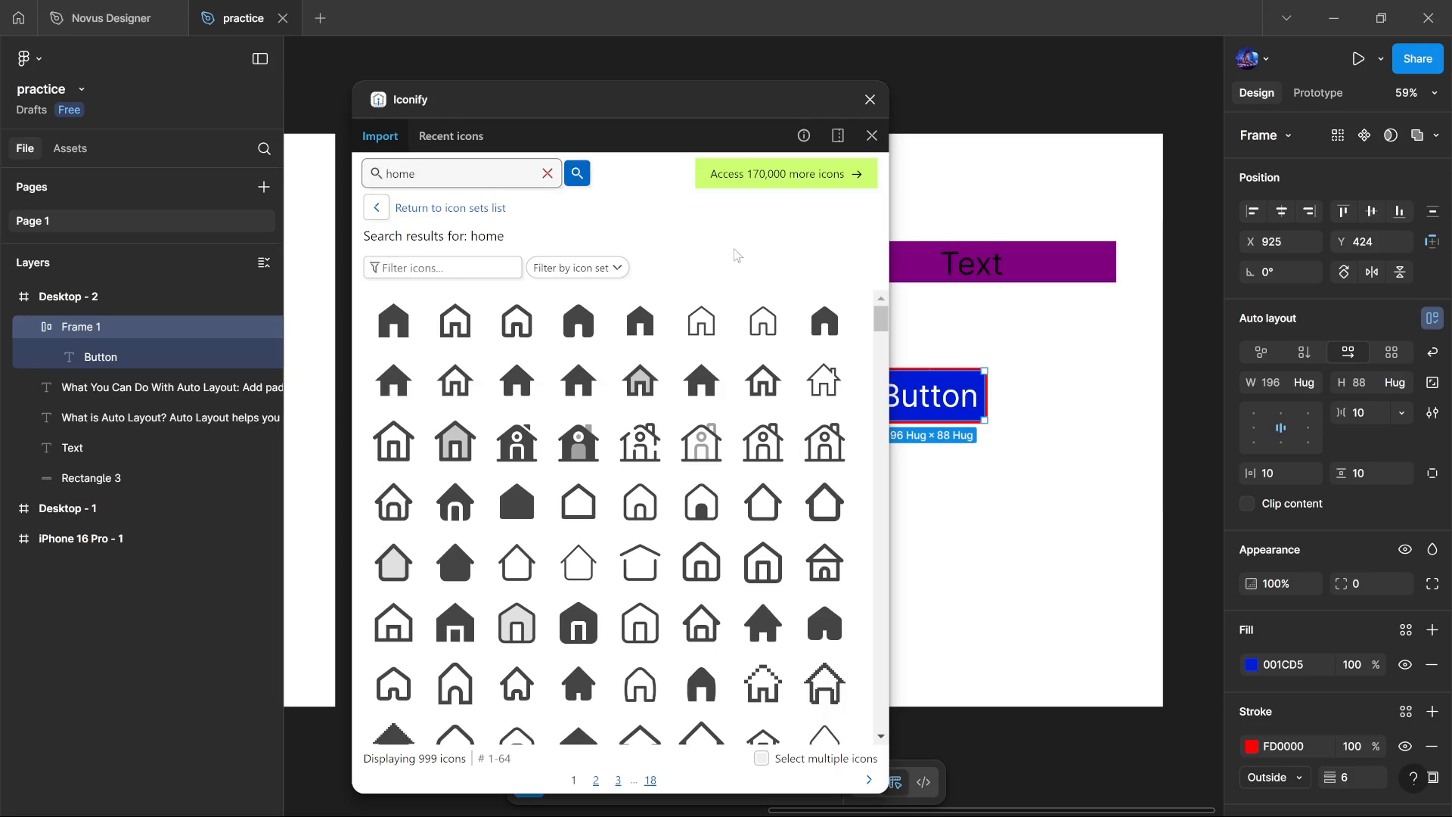
# Import the outlined akar-icons:home icon as a frame into the button's Frame 1 and close Iconify.
pyautogui.moveTo(610, 320)
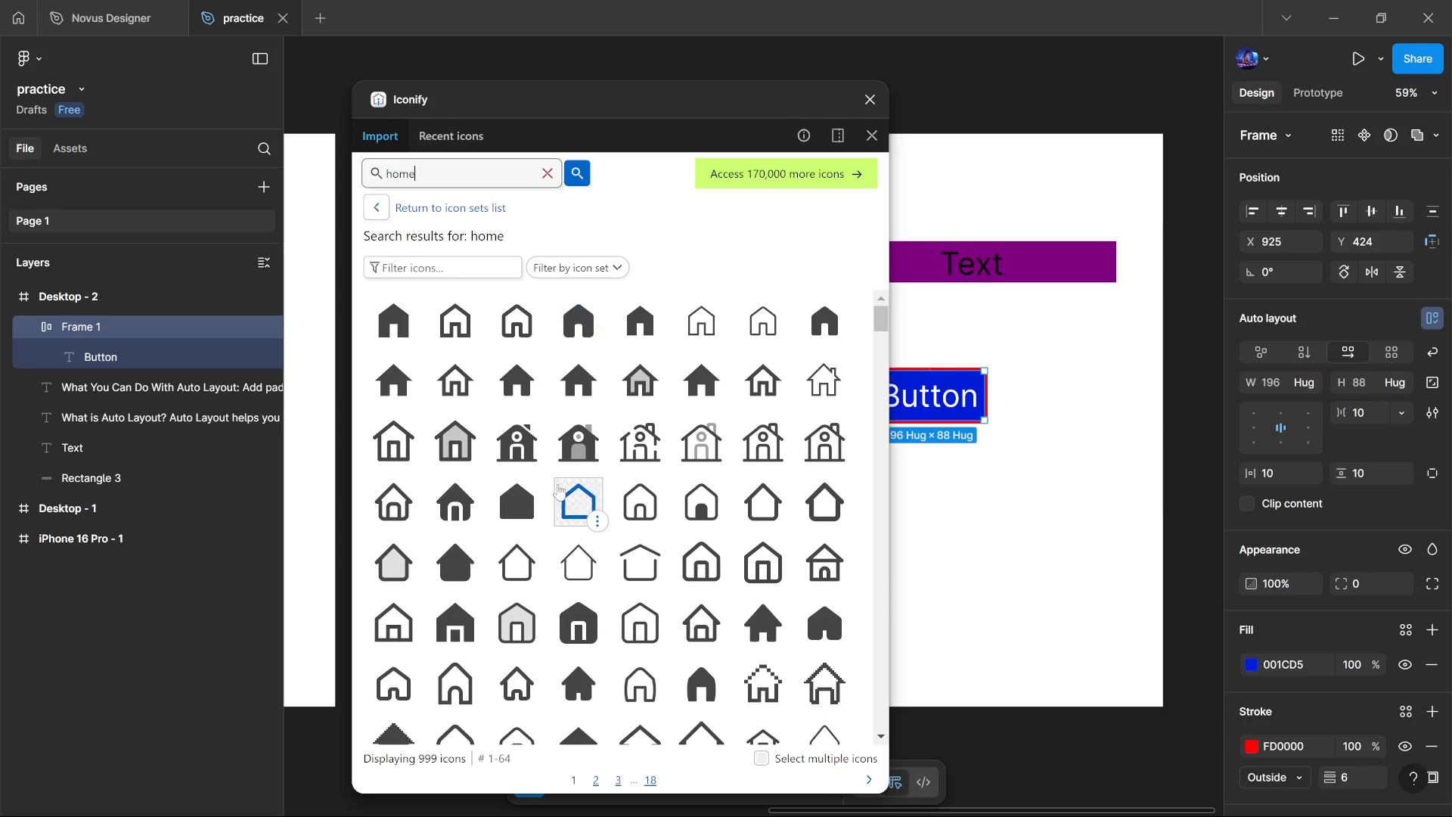
pyautogui.scroll(-2, 581, 564)
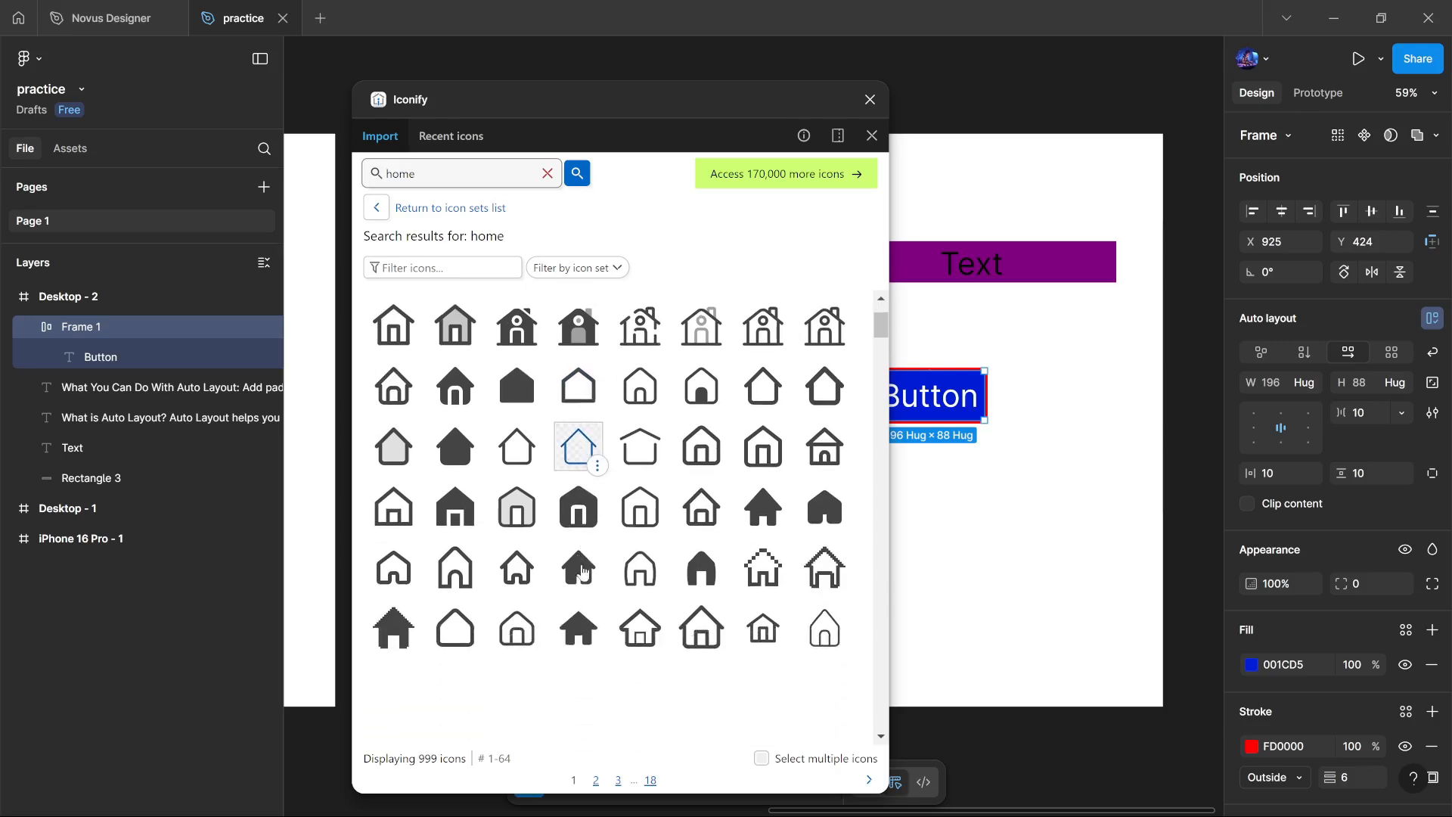
pyautogui.scroll(-1, 582, 571)
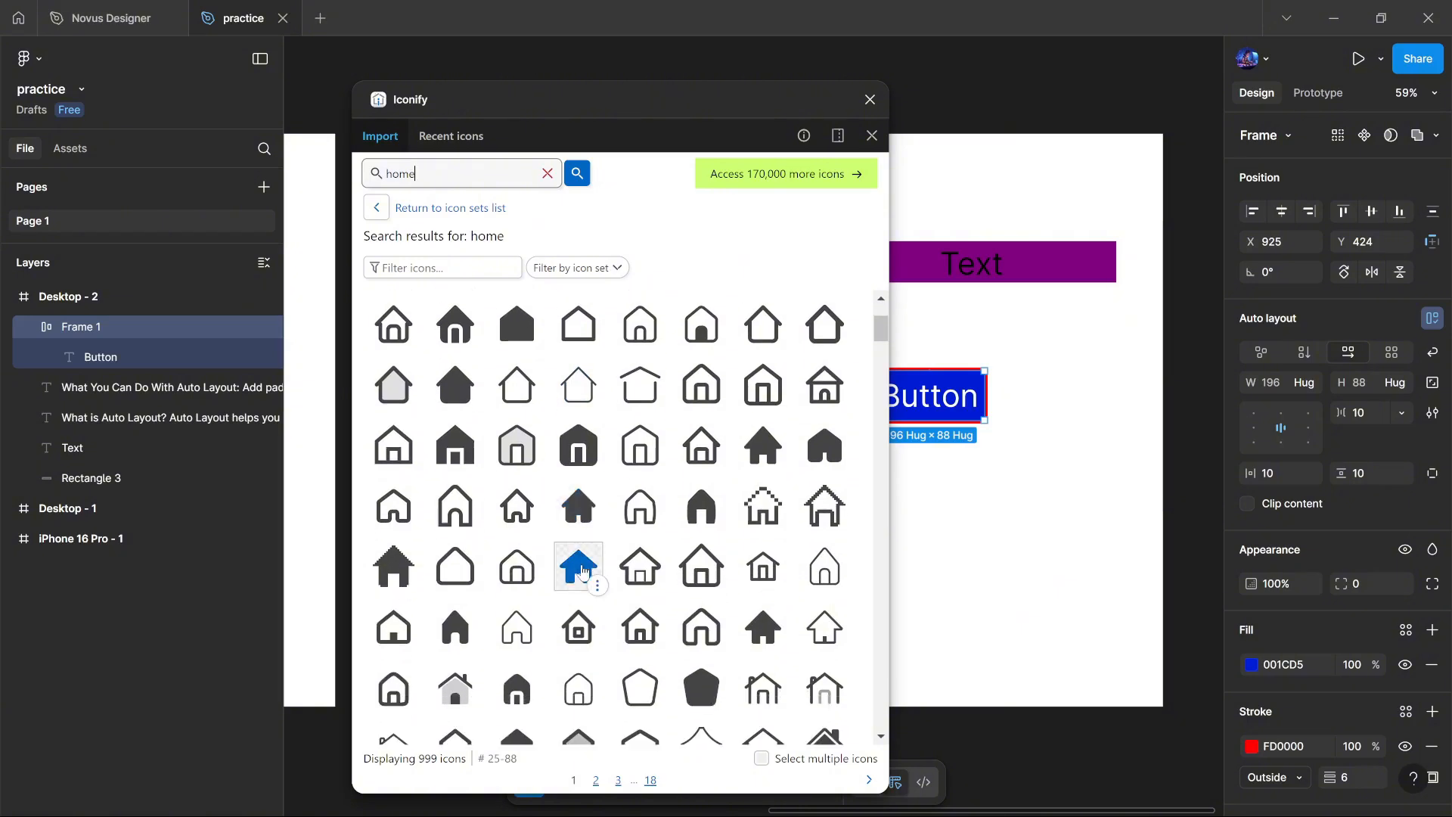
pyautogui.click(461, 560)
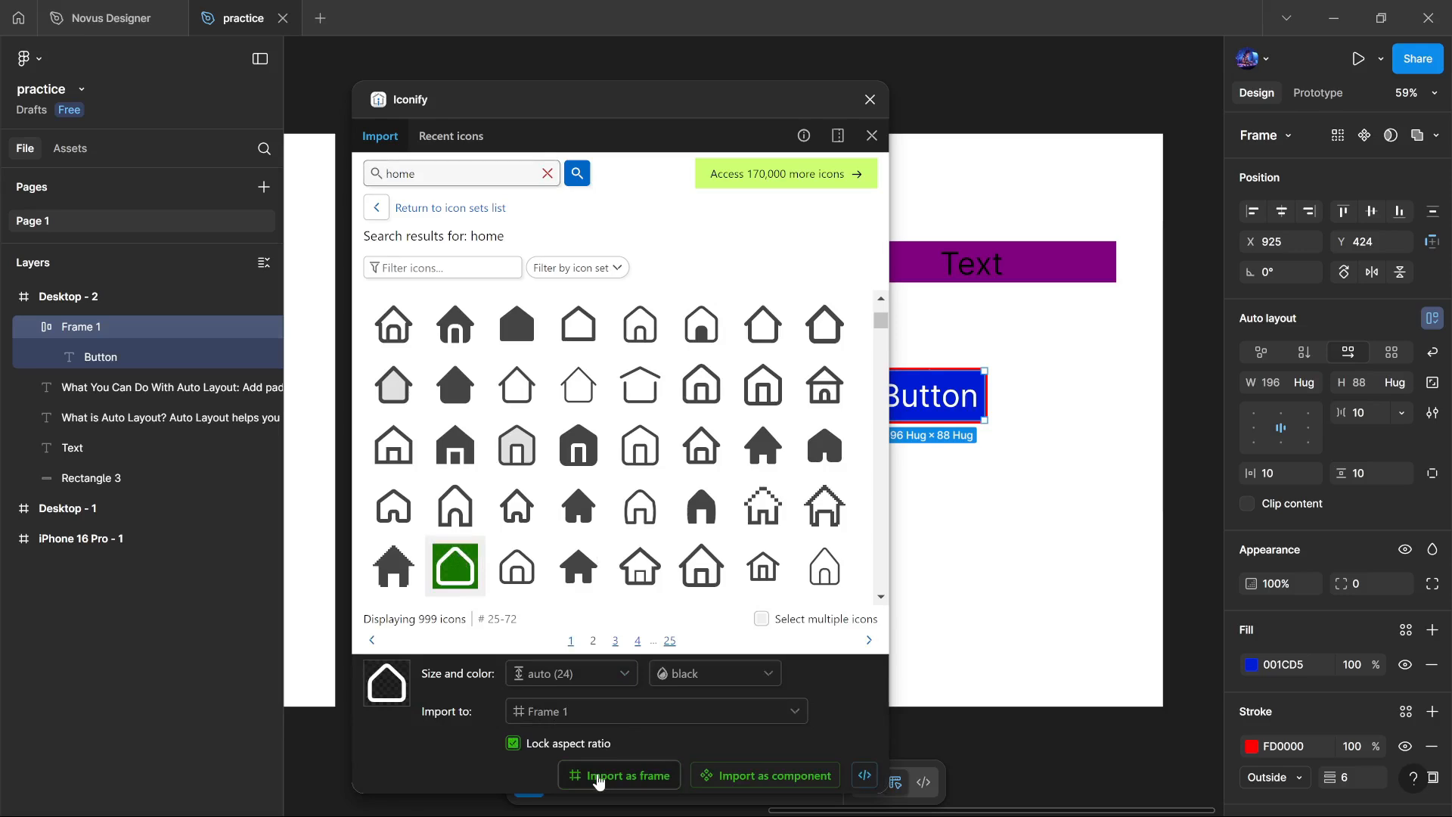
pyautogui.click(598, 777)
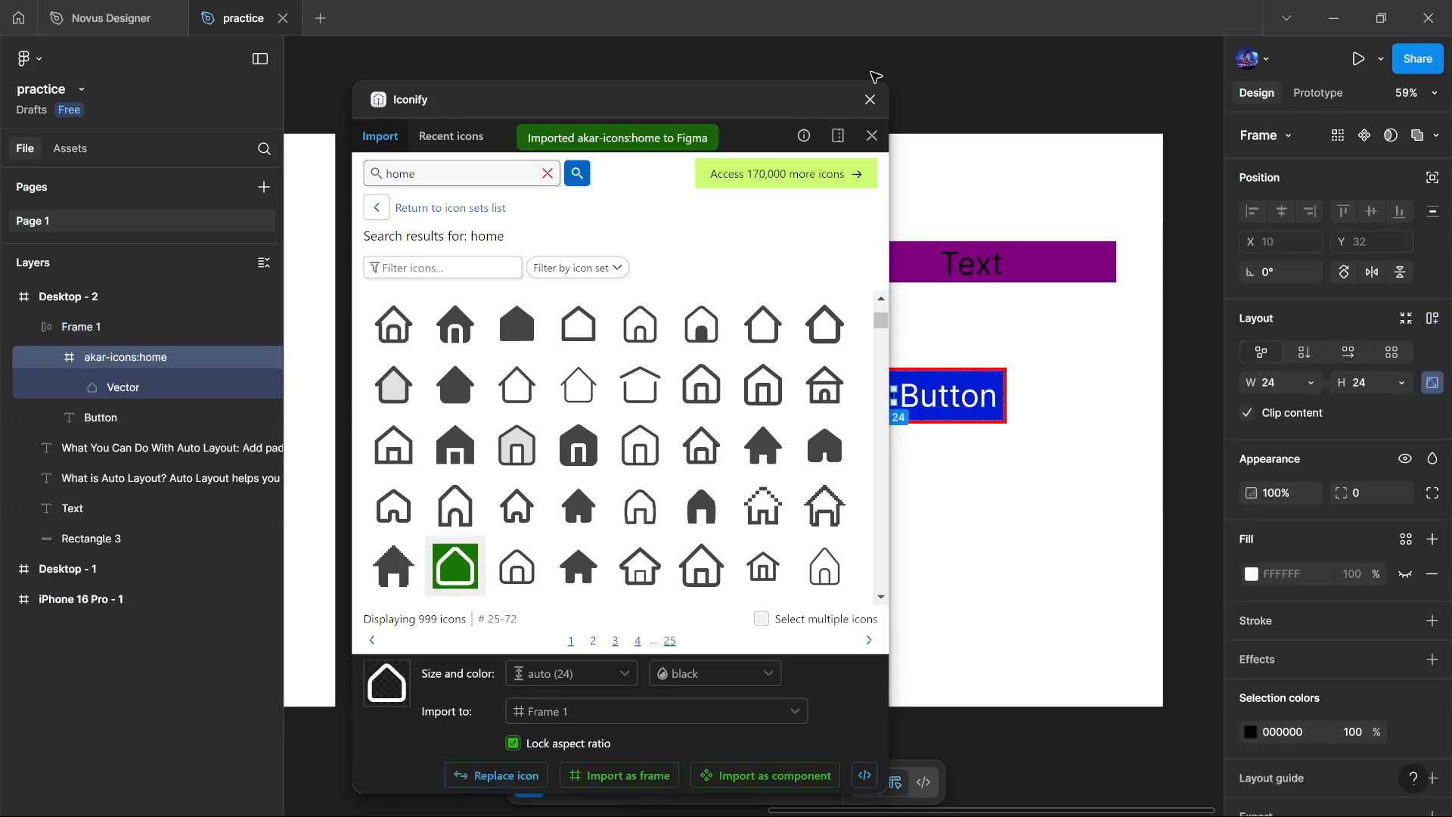
pyautogui.click(871, 100)
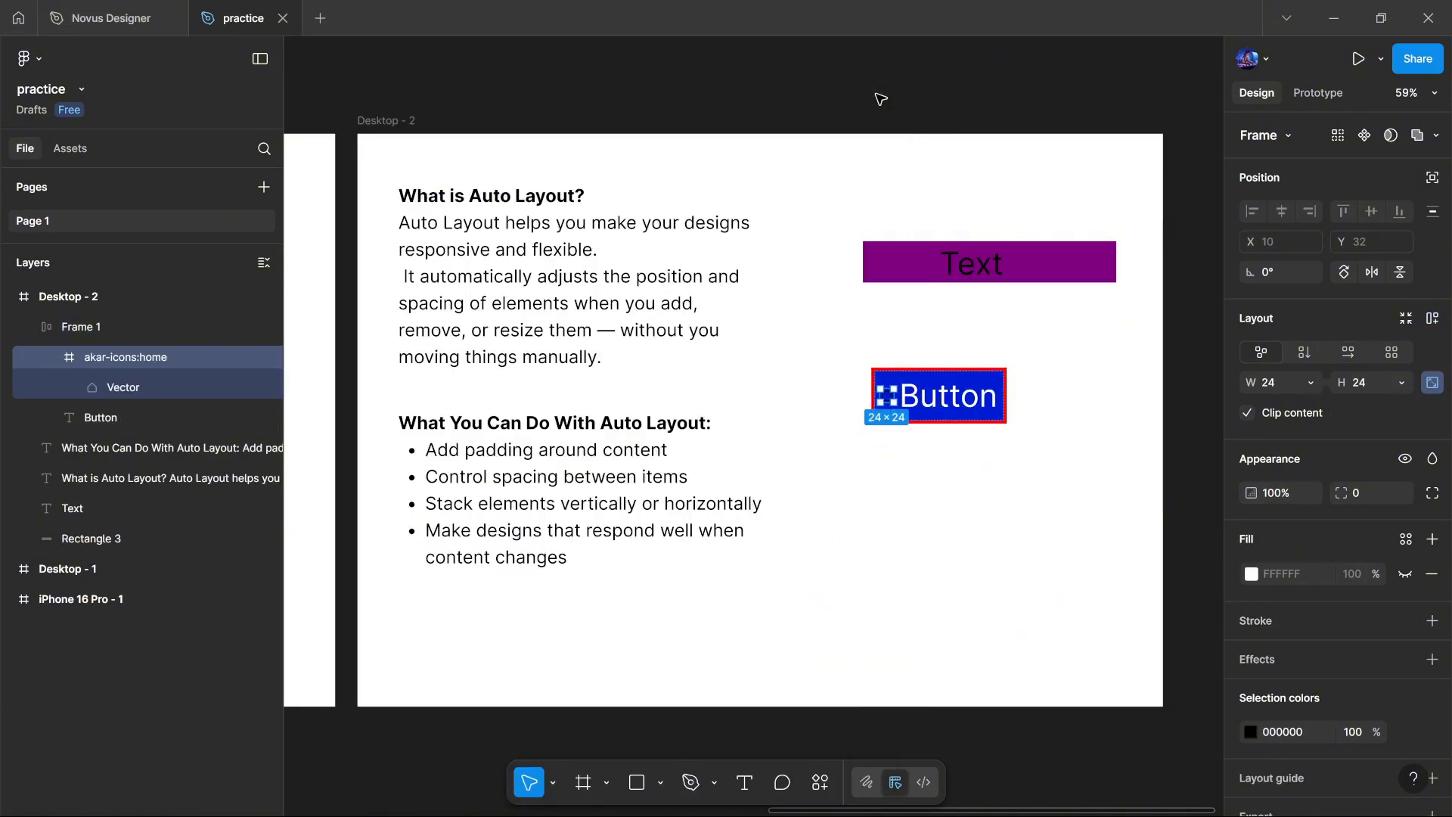
# Change the home icon's black selection colour to white FFFFFF.
pyautogui.scroll(6, 905, 427)
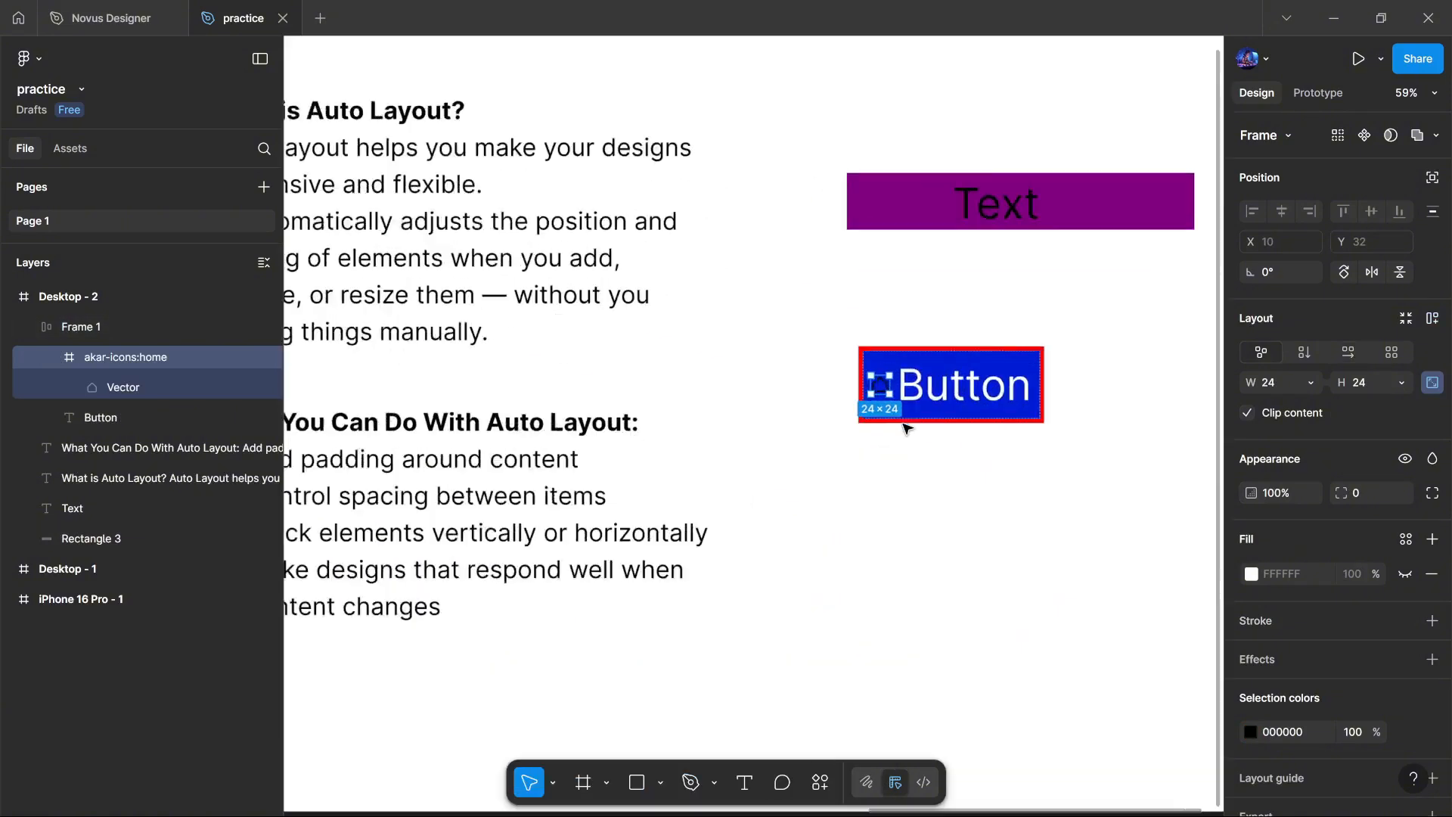
pyautogui.hscroll(3, 905, 427)
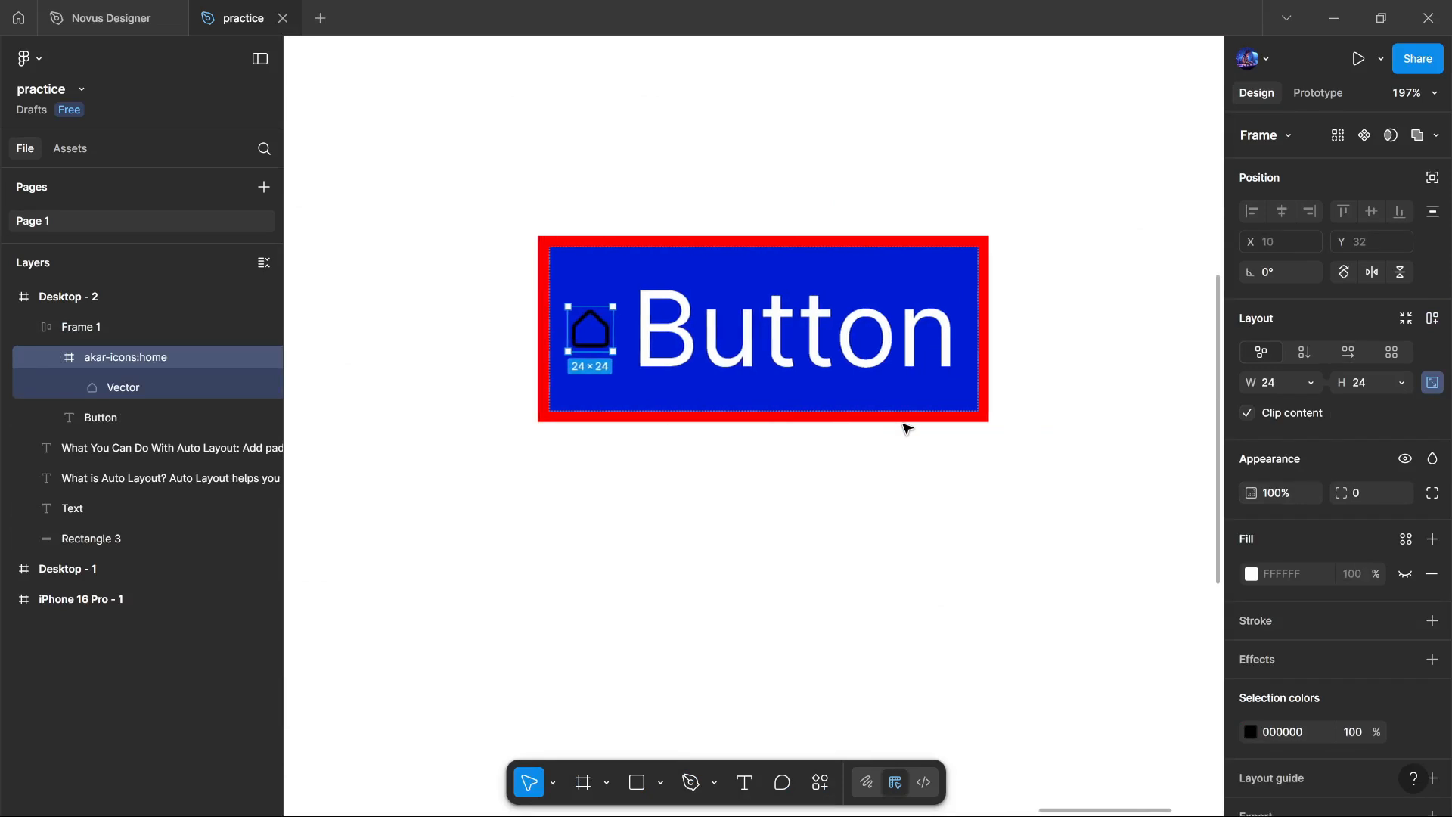
pyautogui.scroll(1, 905, 428)
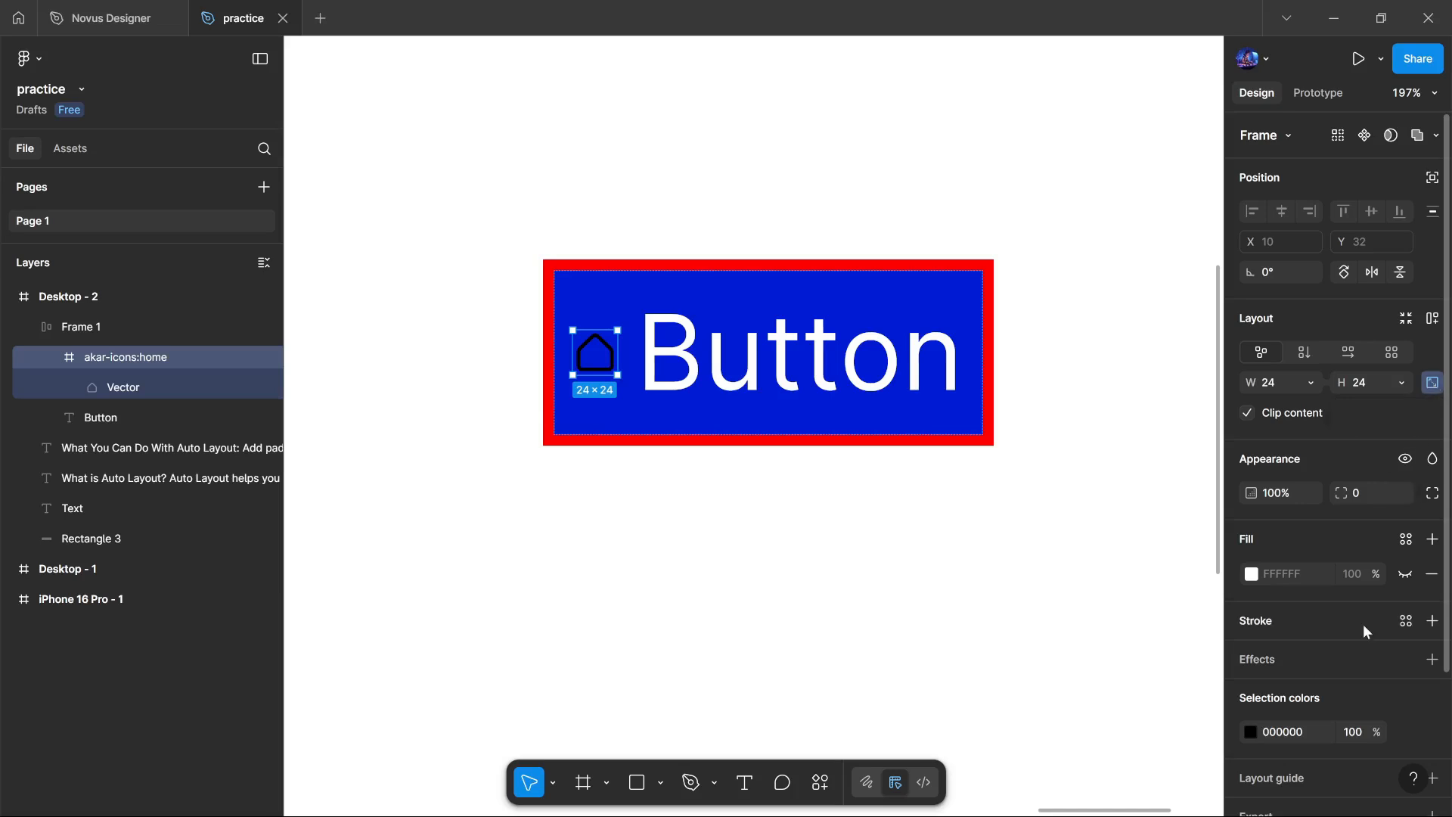
pyautogui.scroll(-3, 1363, 624)
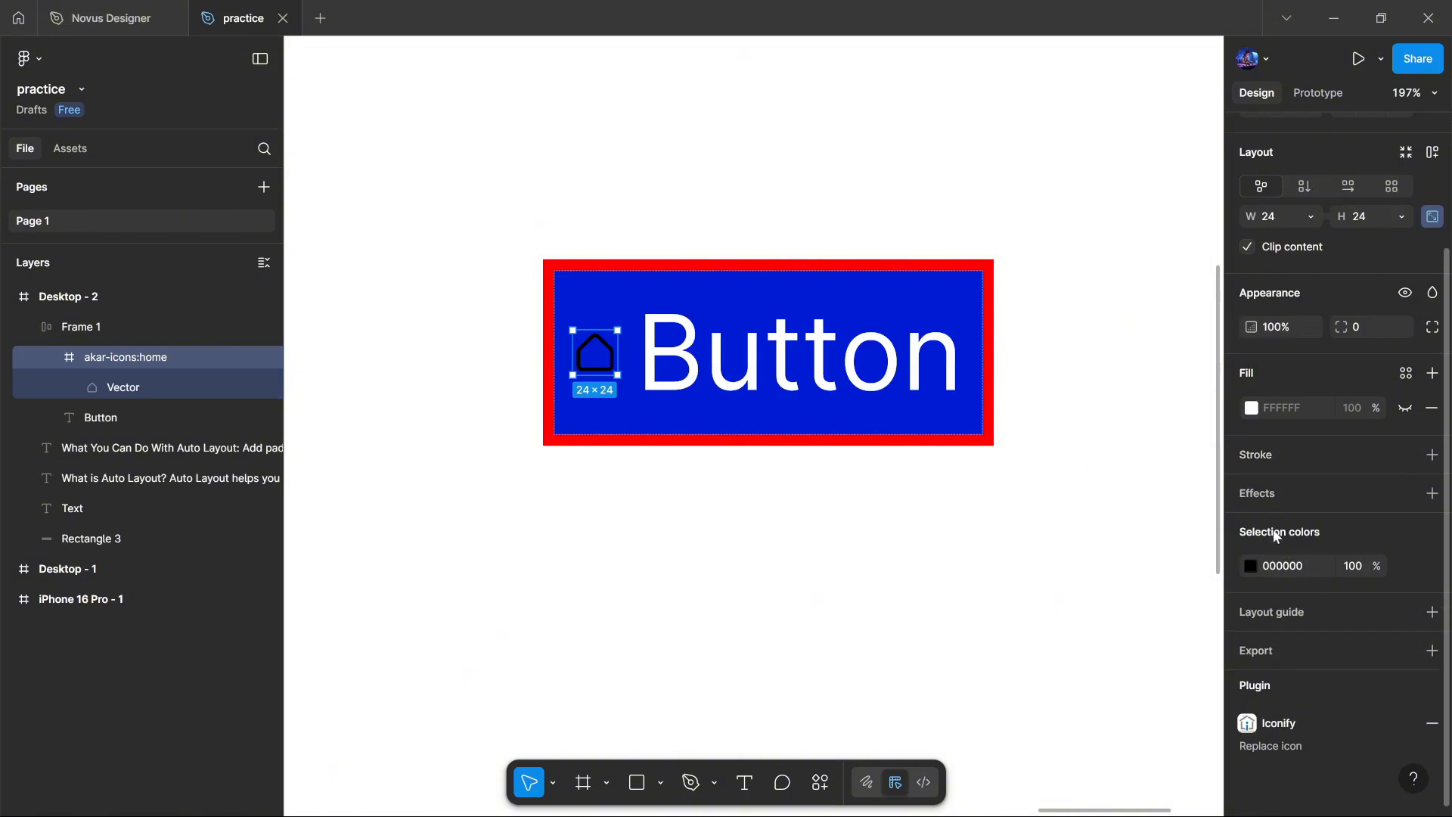
pyautogui.click(1251, 566)
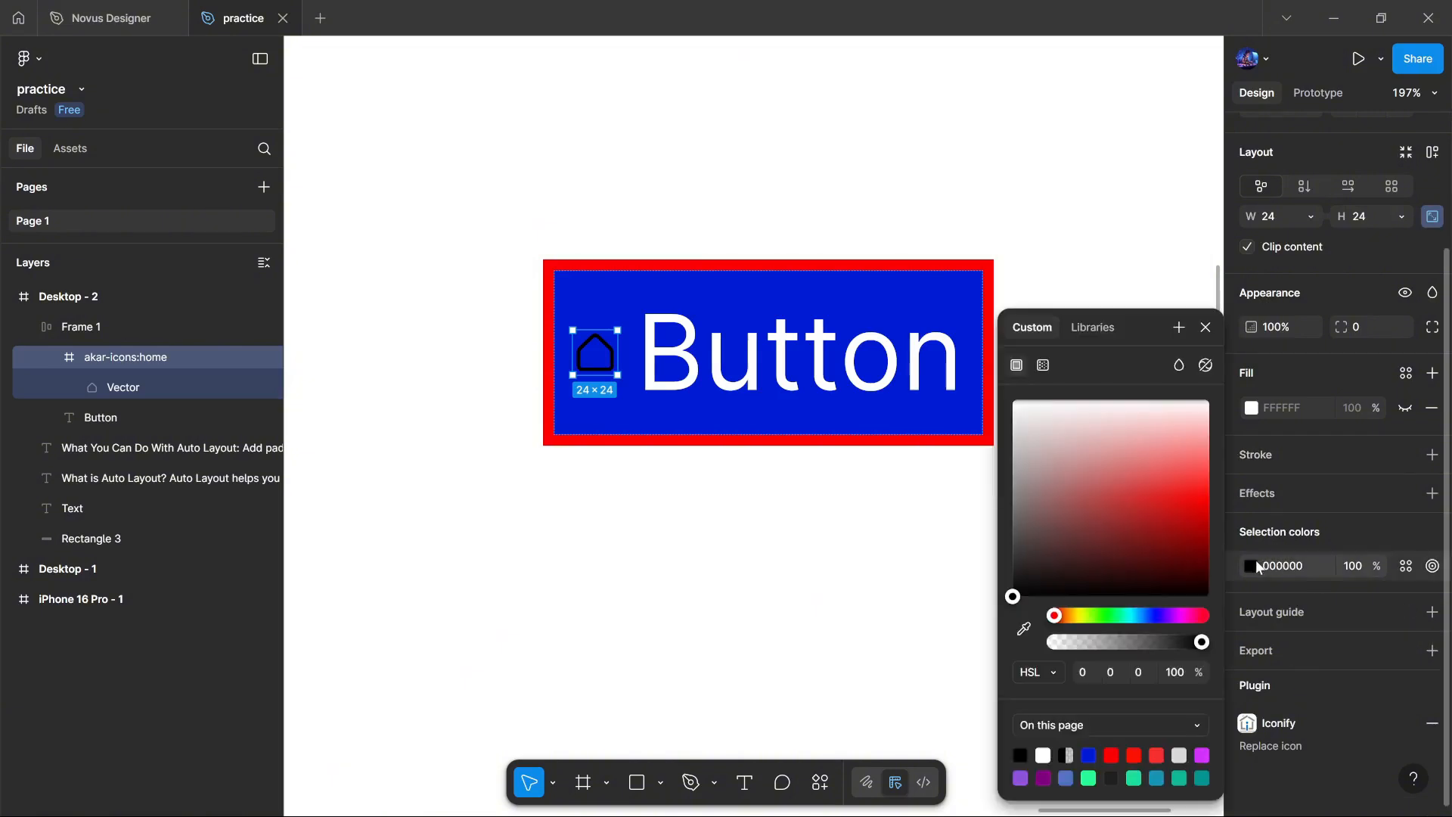
pyautogui.click(1077, 453)
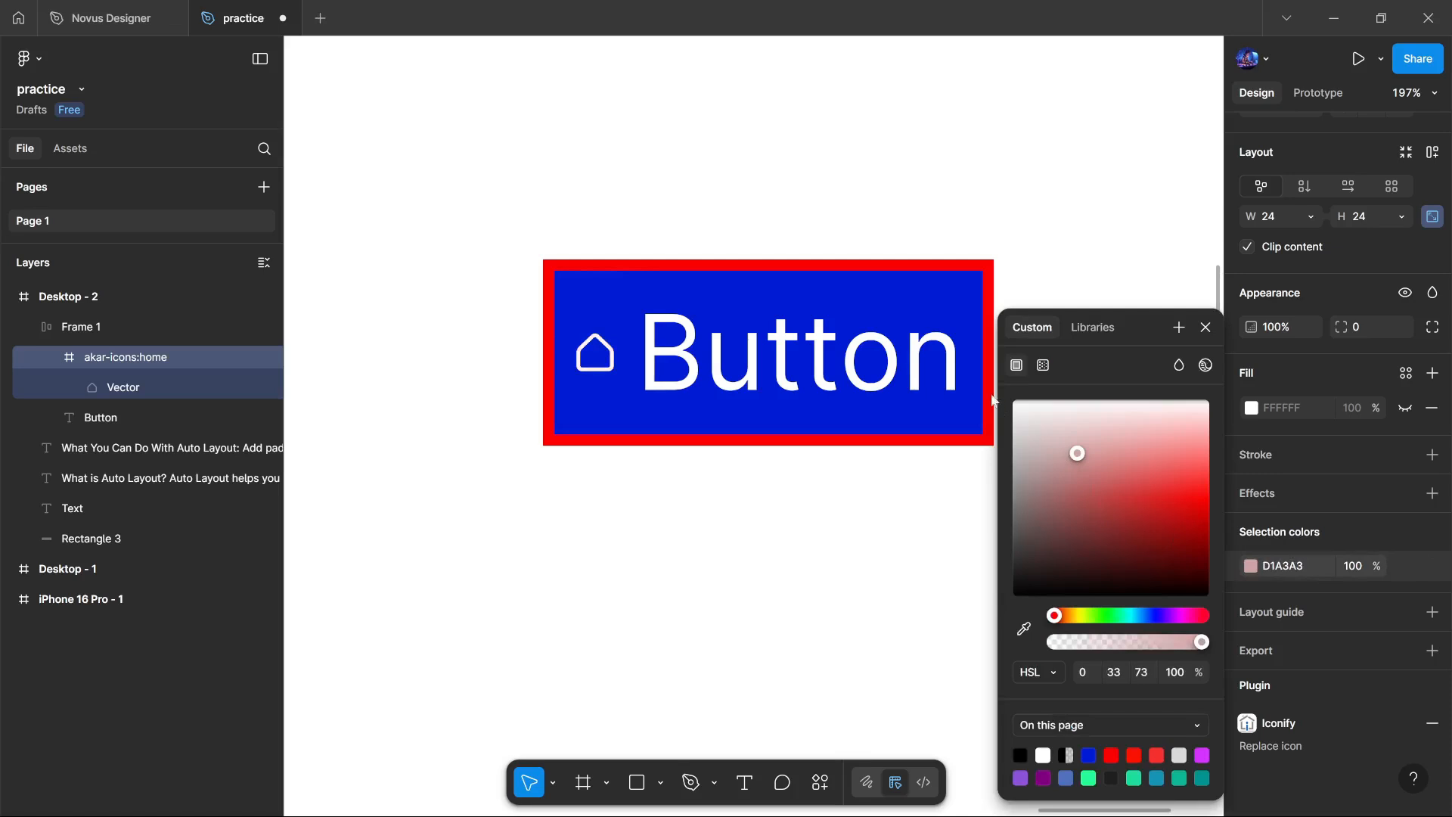
pyautogui.moveTo(1067, 456); pyautogui.dragTo(1013, 399)
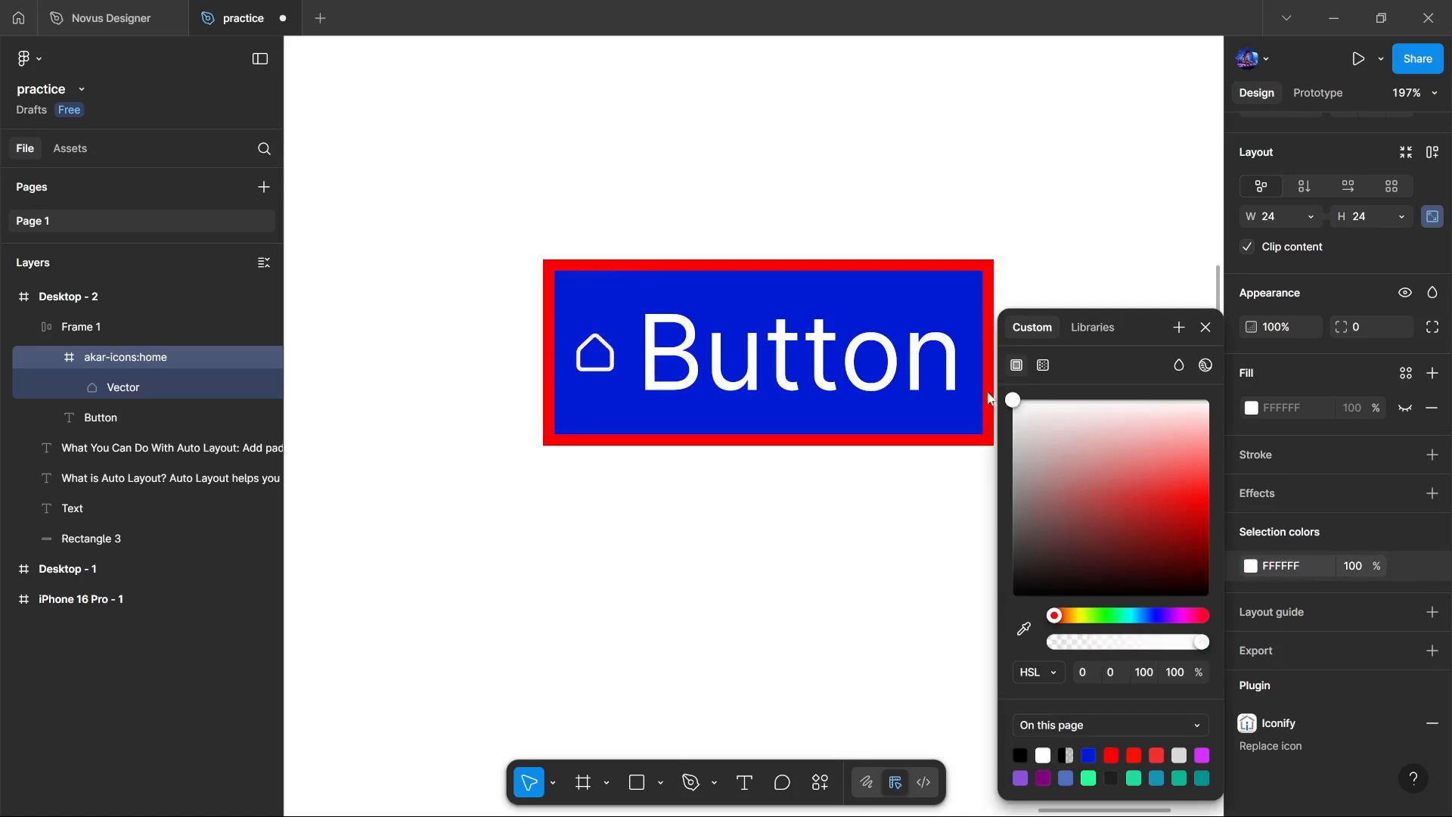
pyautogui.click(1207, 327)
# Select Frame 1 and set the auto layout gap between the home icon and the Button text to 11.
pyautogui.scroll(4, 1349, 339)
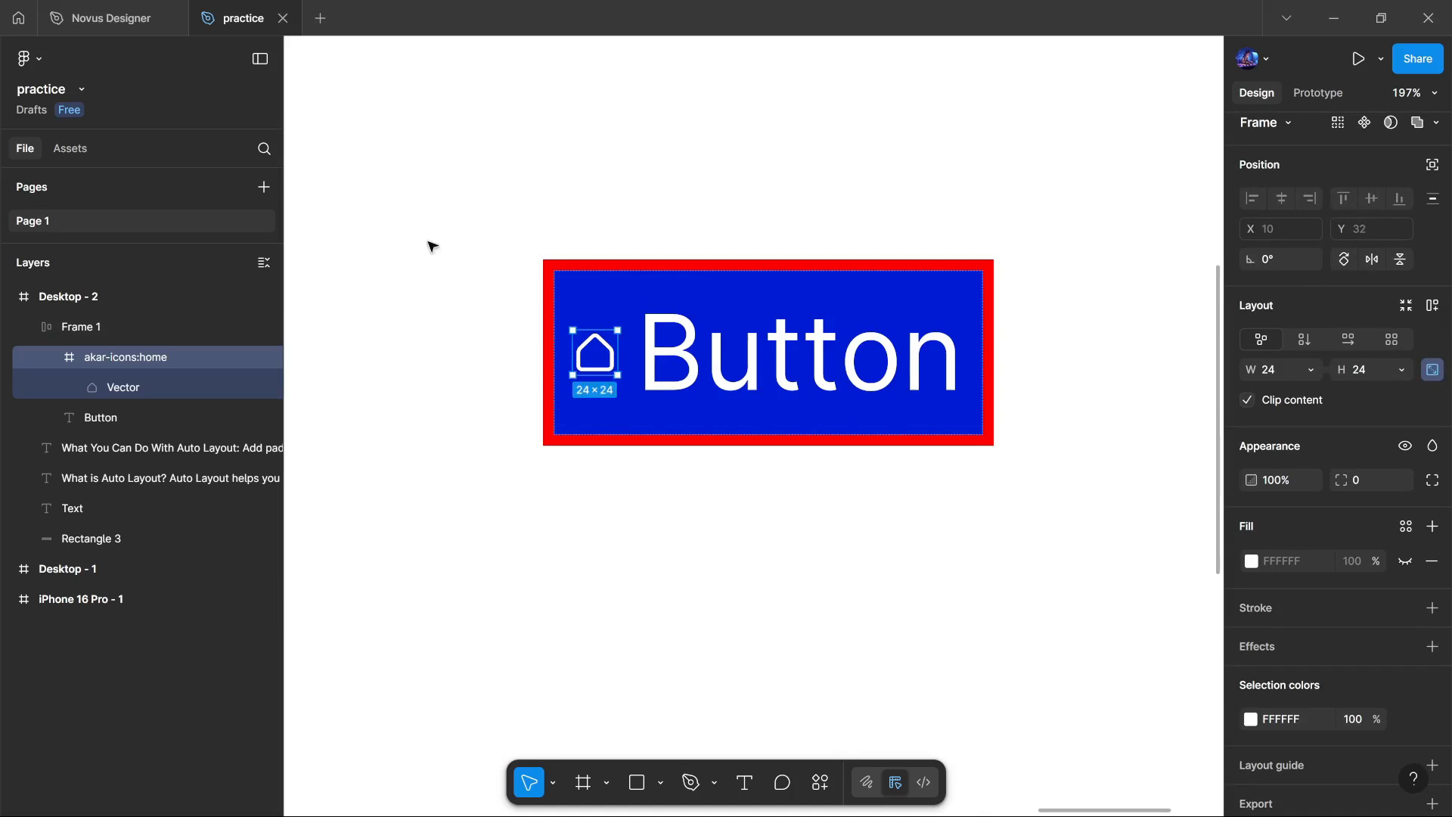
pyautogui.click(134, 323)
pyautogui.click(53, 354)
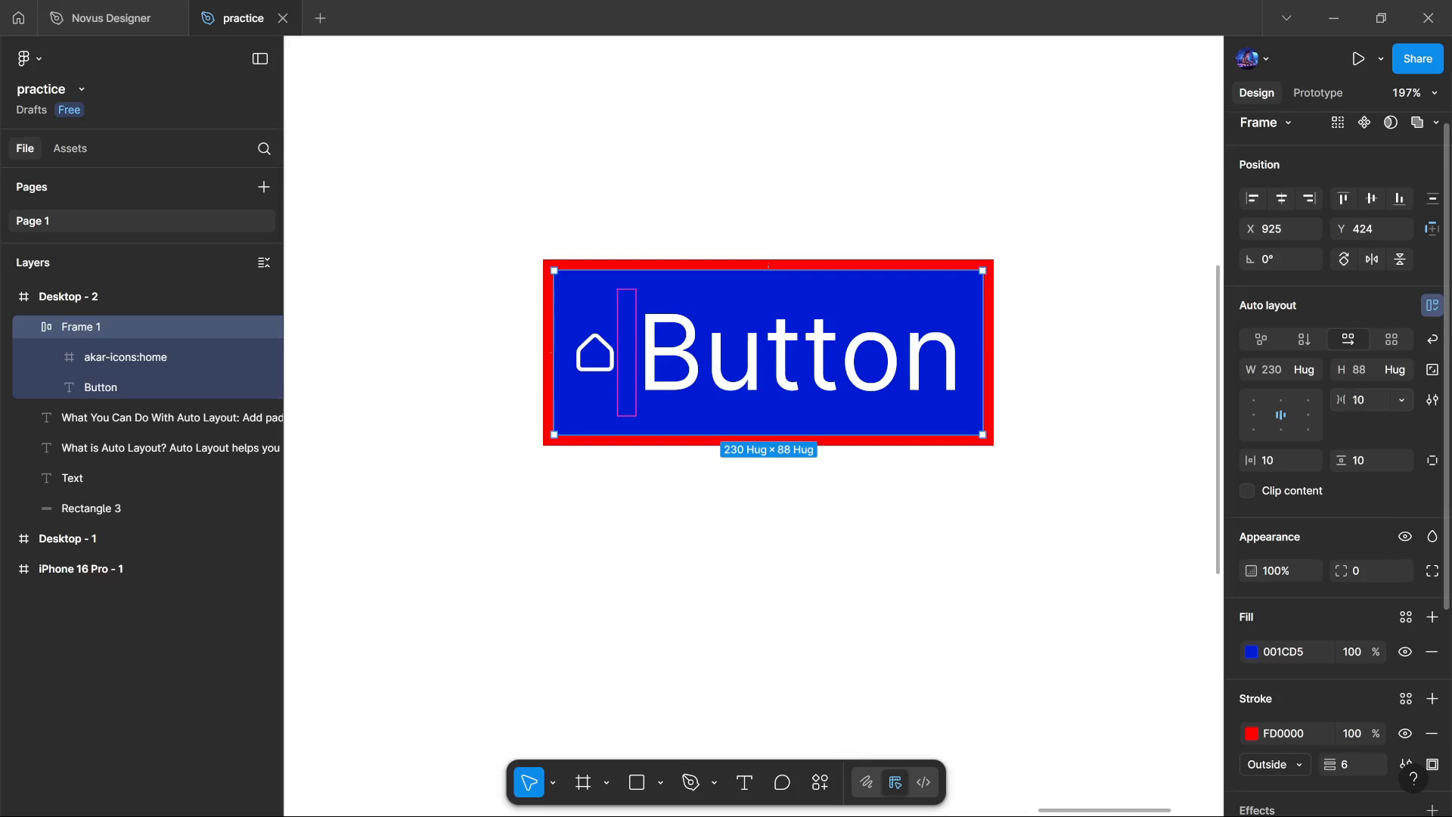
pyautogui.moveTo(1349, 399); pyautogui.dragTo(1350, 401)
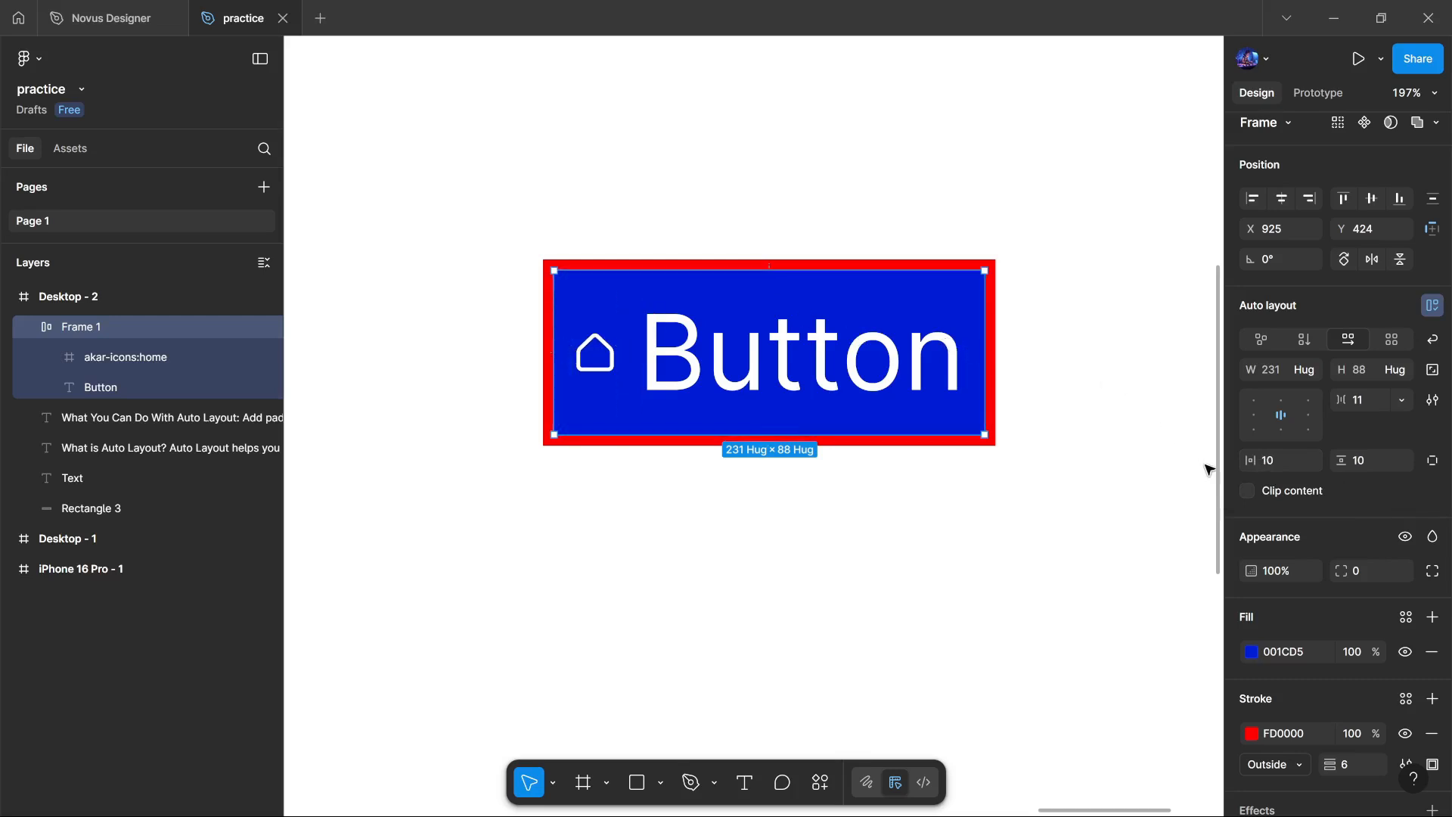
# Set the button frame's horizontal padding to 12, its vertical padding to 24, and its horizontal padding to 16.
pyautogui.click(1268, 461)
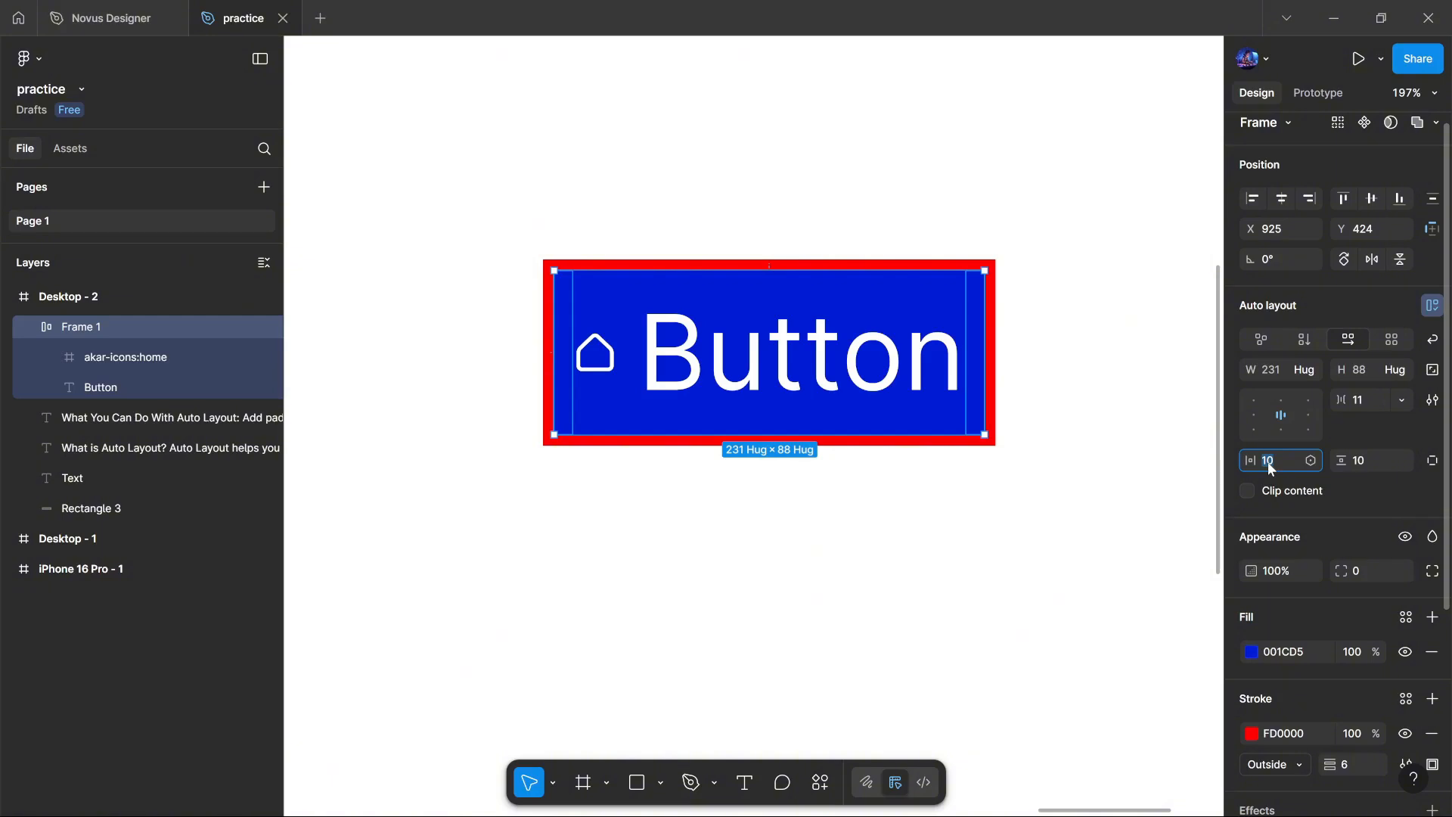
pyautogui.press('Return')
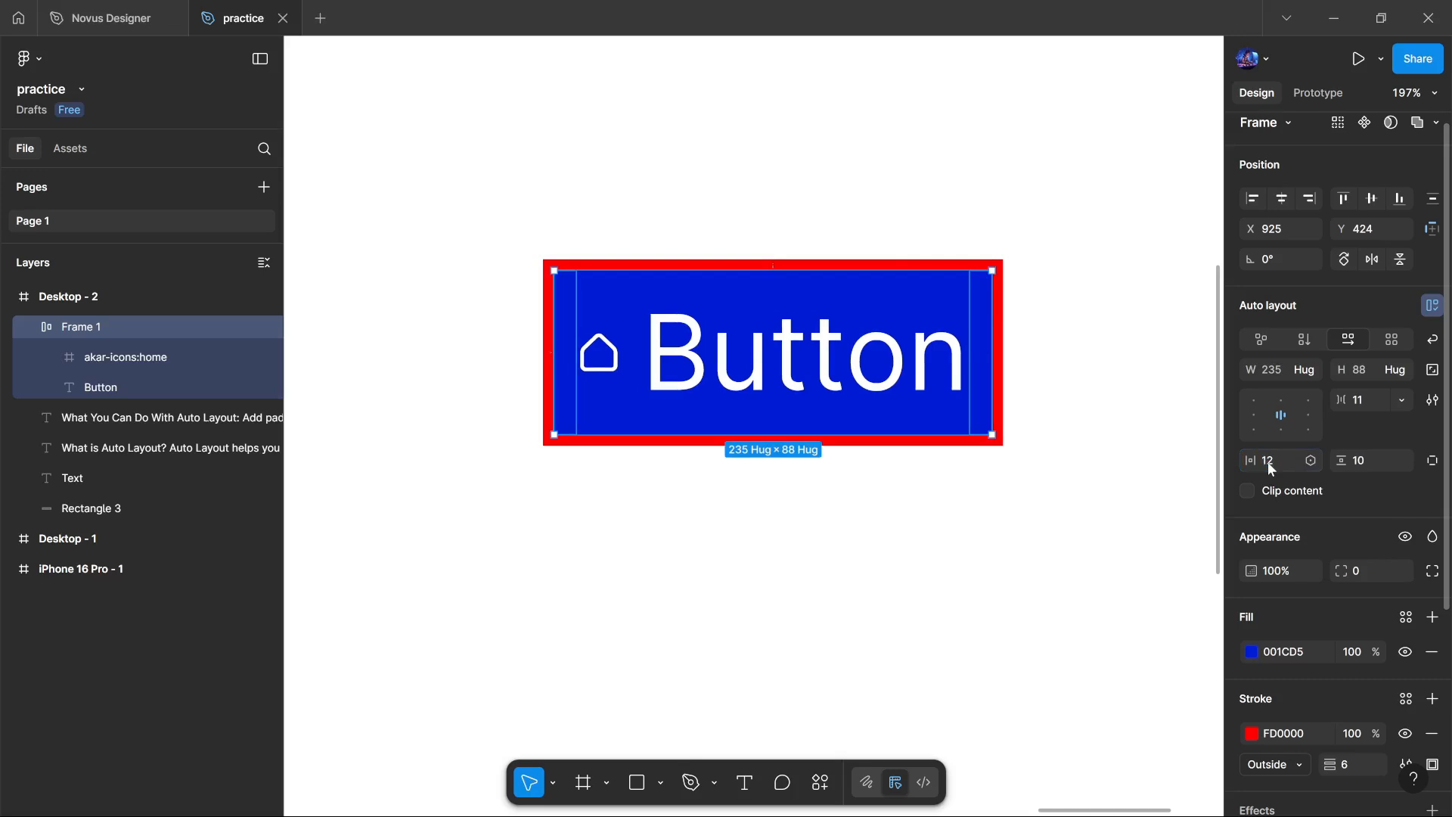
pyautogui.click(1363, 459)
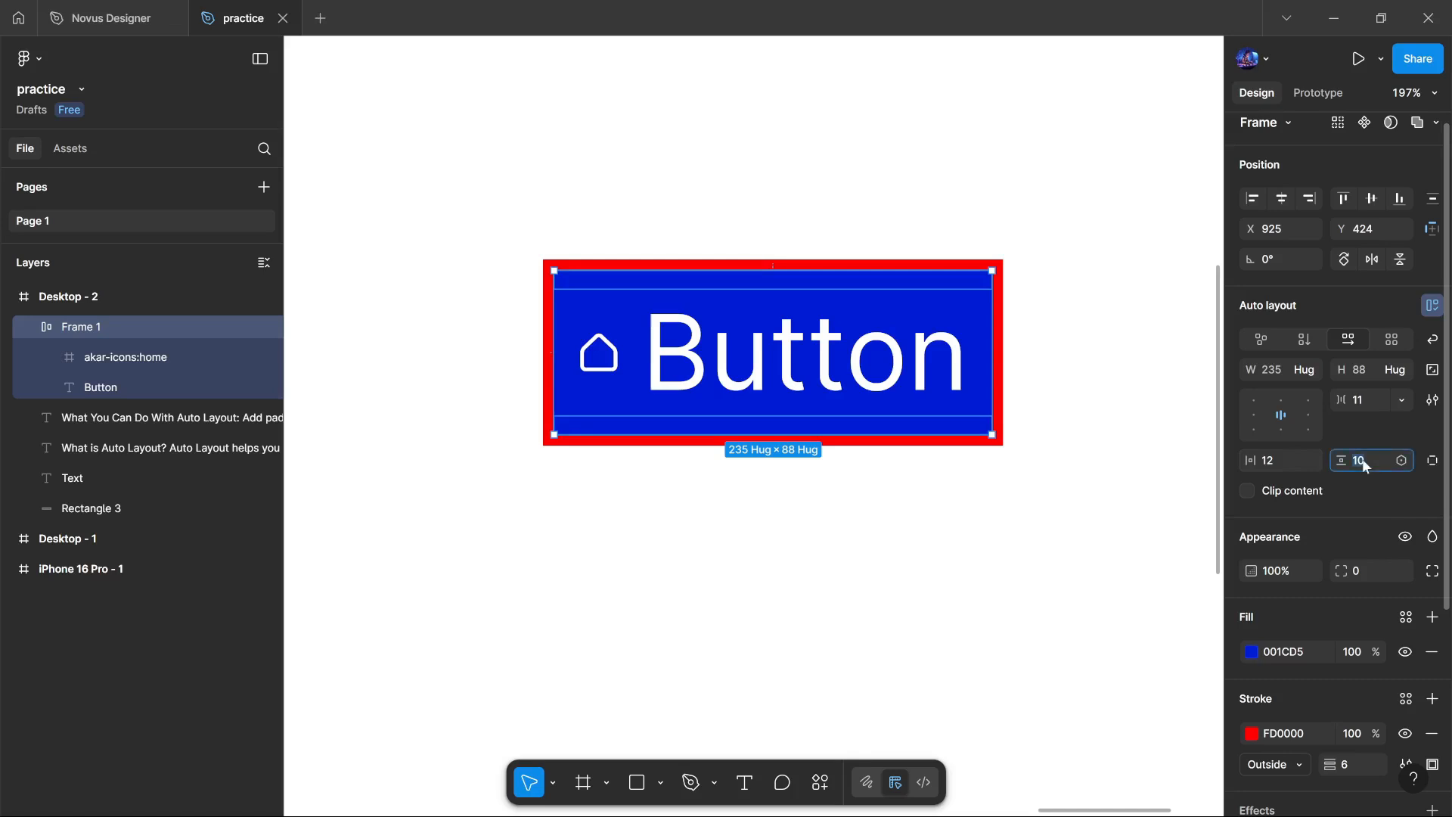
pyautogui.press('Return')
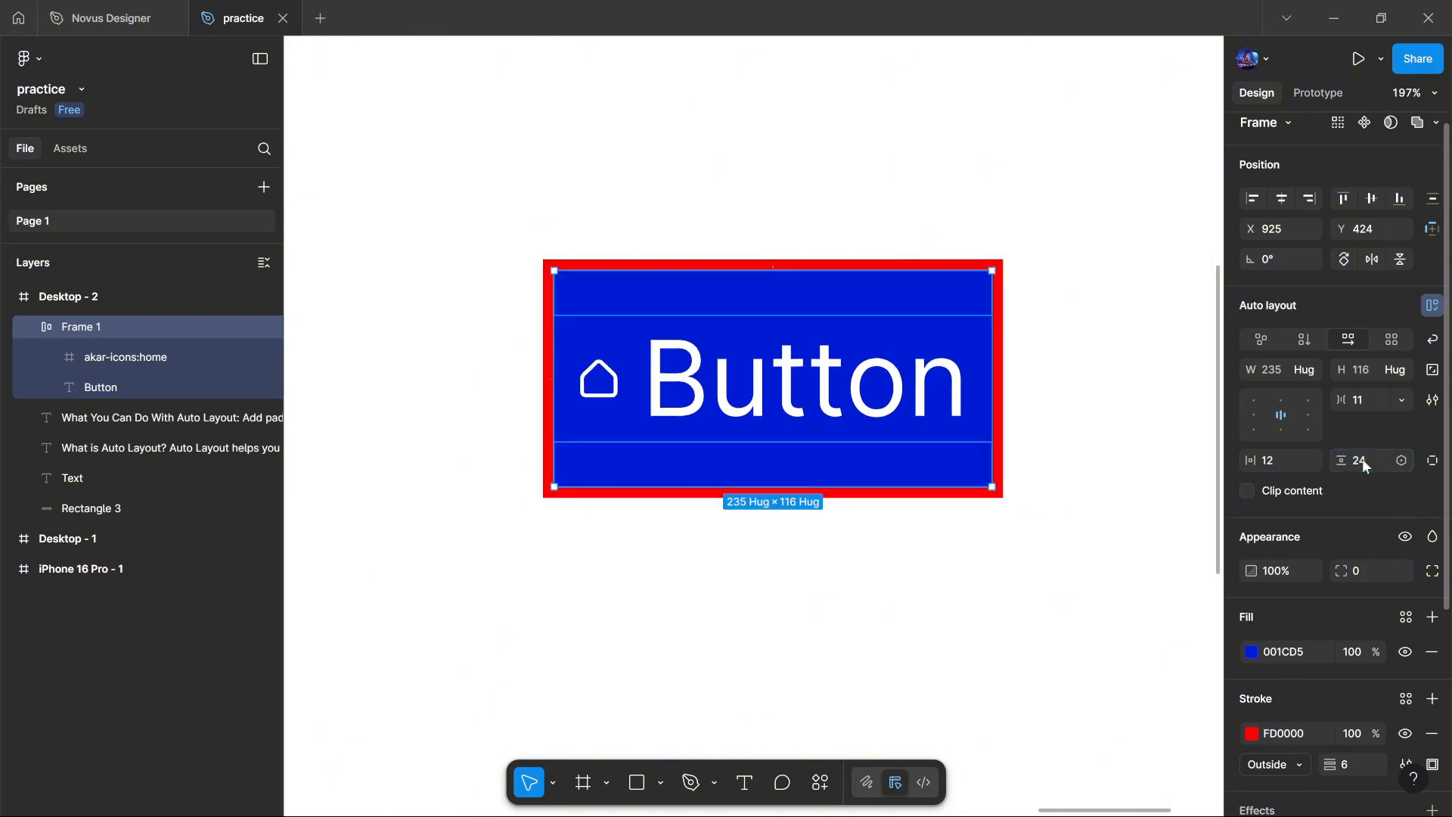
pyautogui.click(1273, 460)
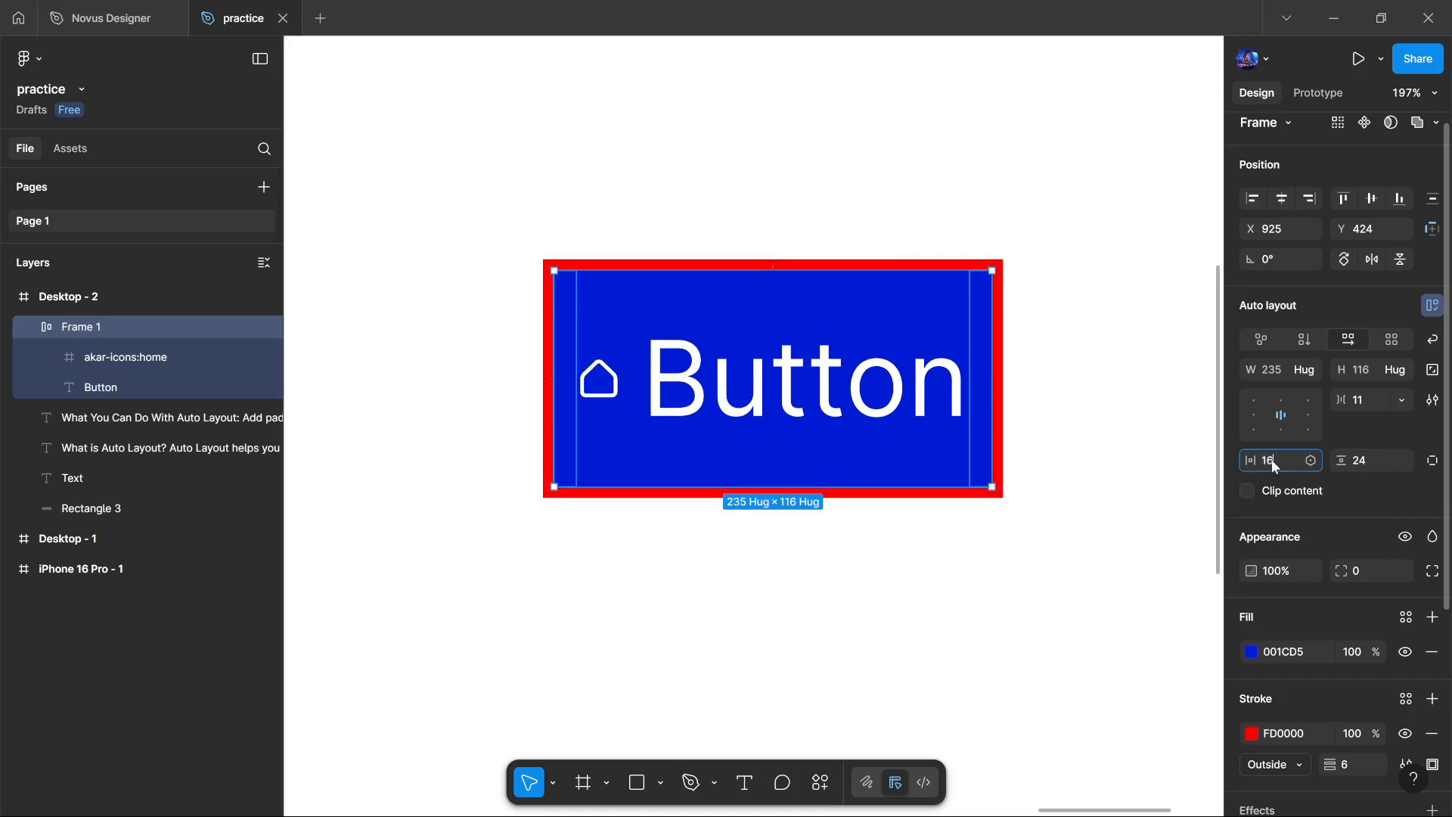
pyautogui.press('Return')
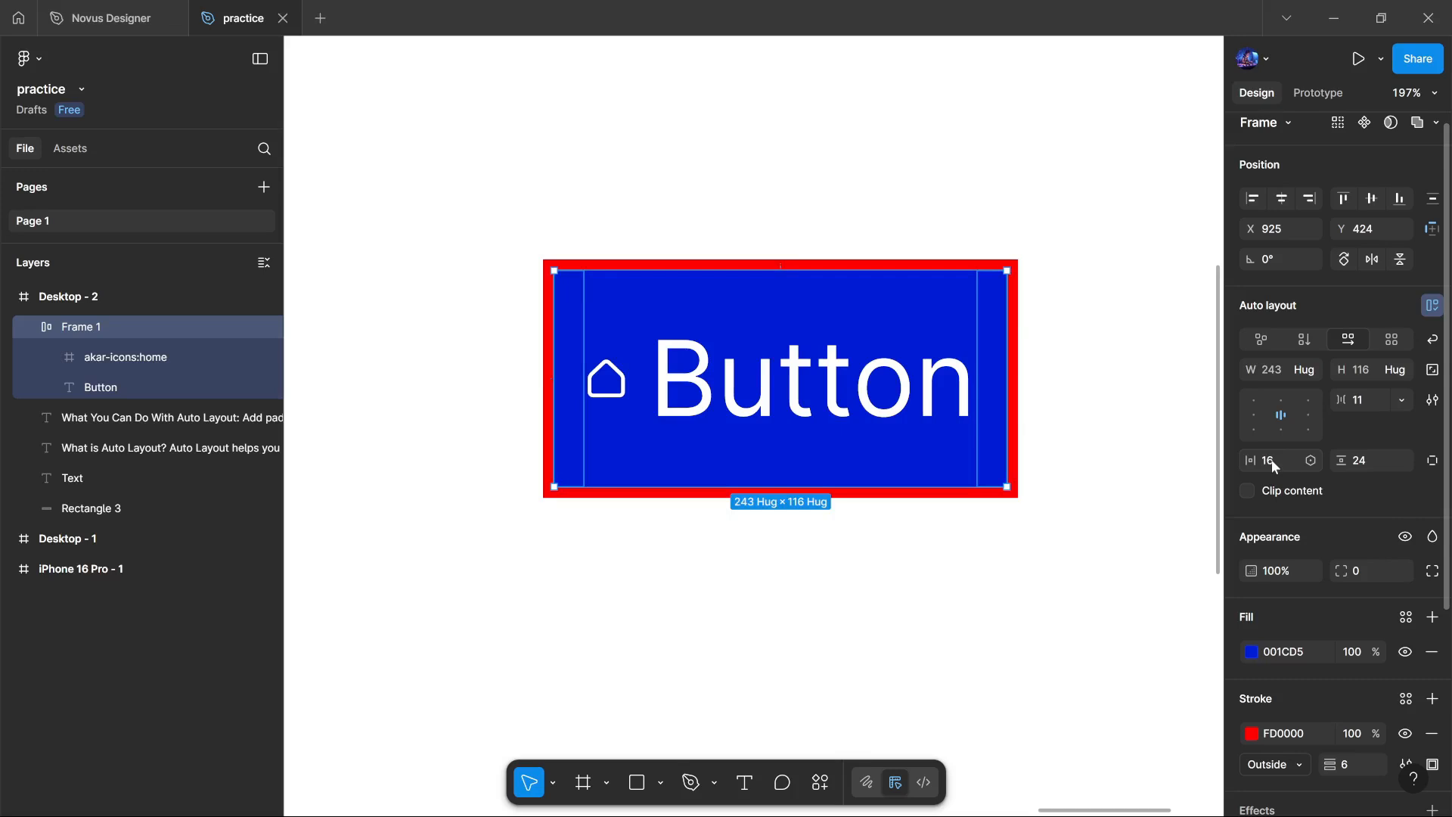
# Widen the Button text box to about 203, then restore its width to hug the text.
pyautogui.click(952, 388)
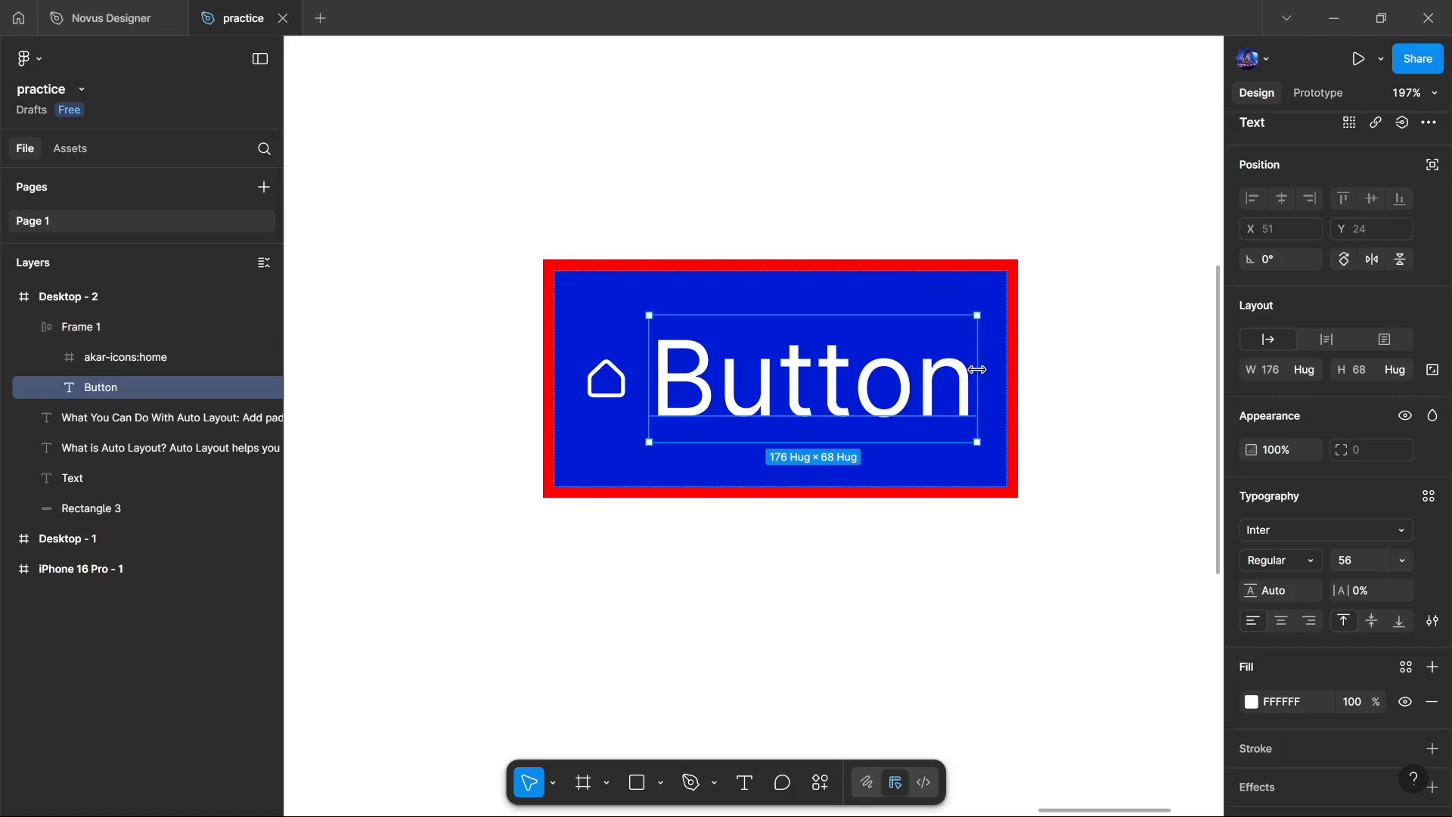
pyautogui.moveTo(977, 369); pyautogui.dragTo(1027, 367)
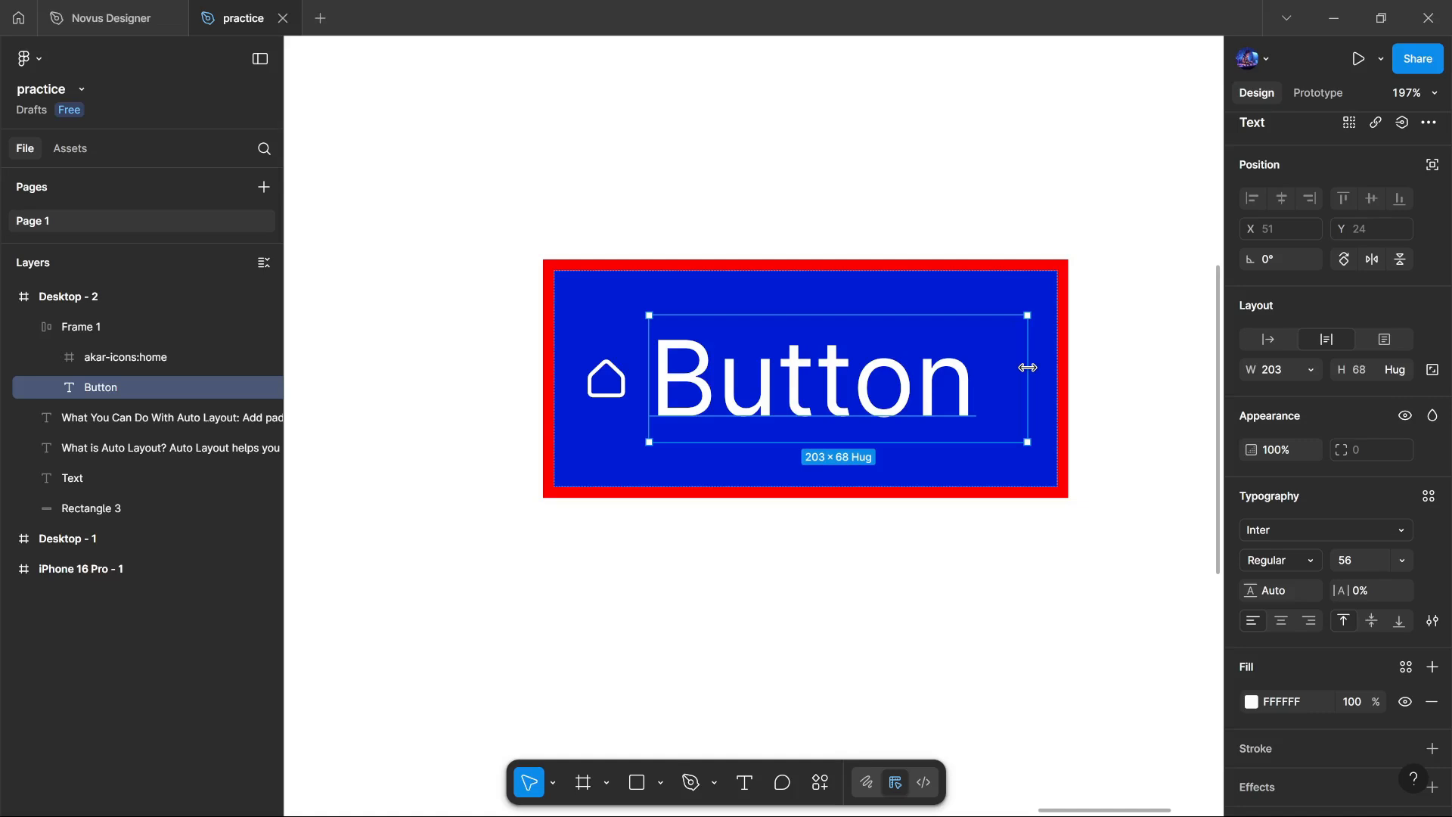
pyautogui.doubleClick(1027, 367)
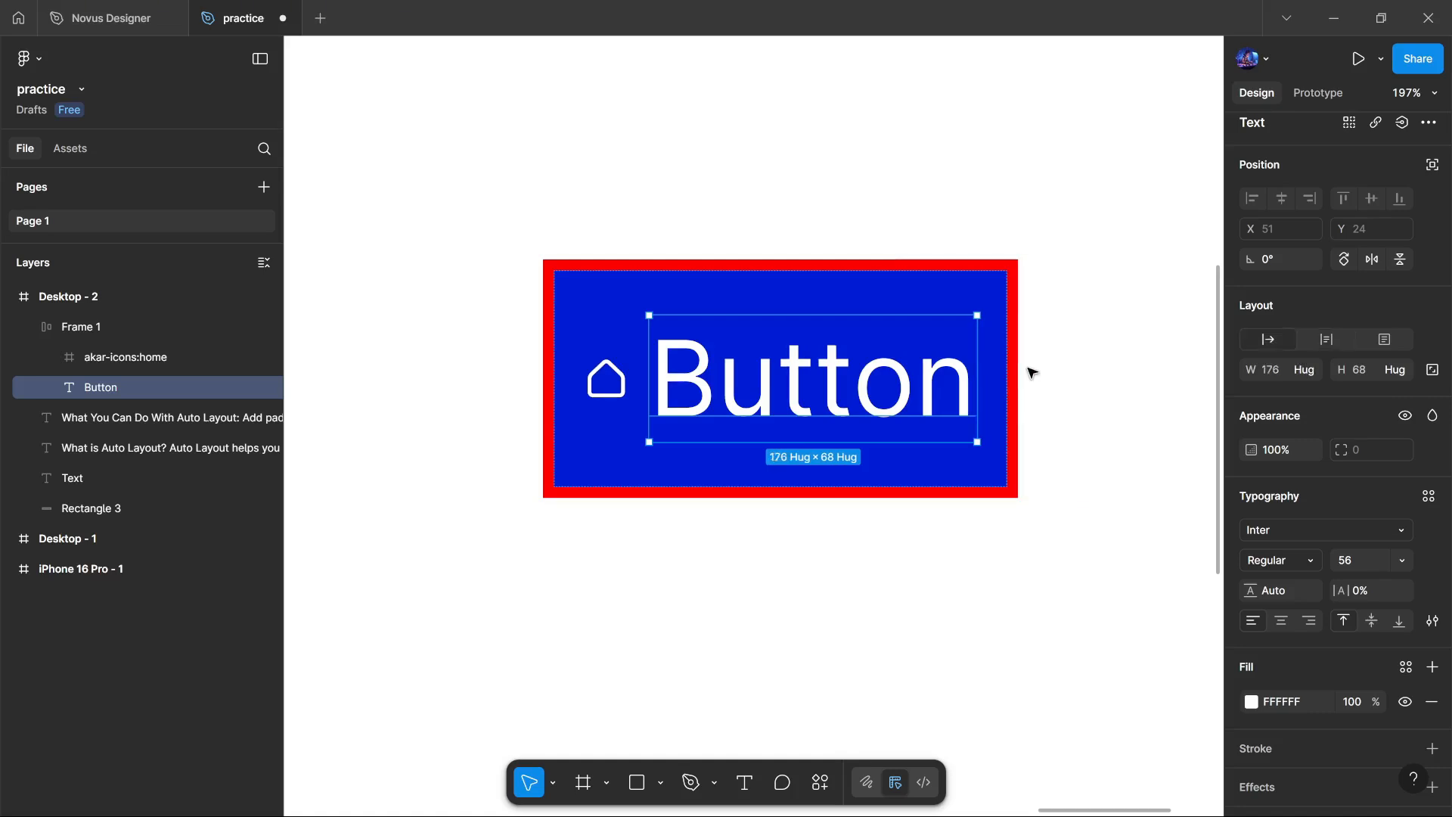
# Append "uuuuuu" to the end of the Button label to test how the frame resizes.
pyautogui.doubleClick(927, 388)
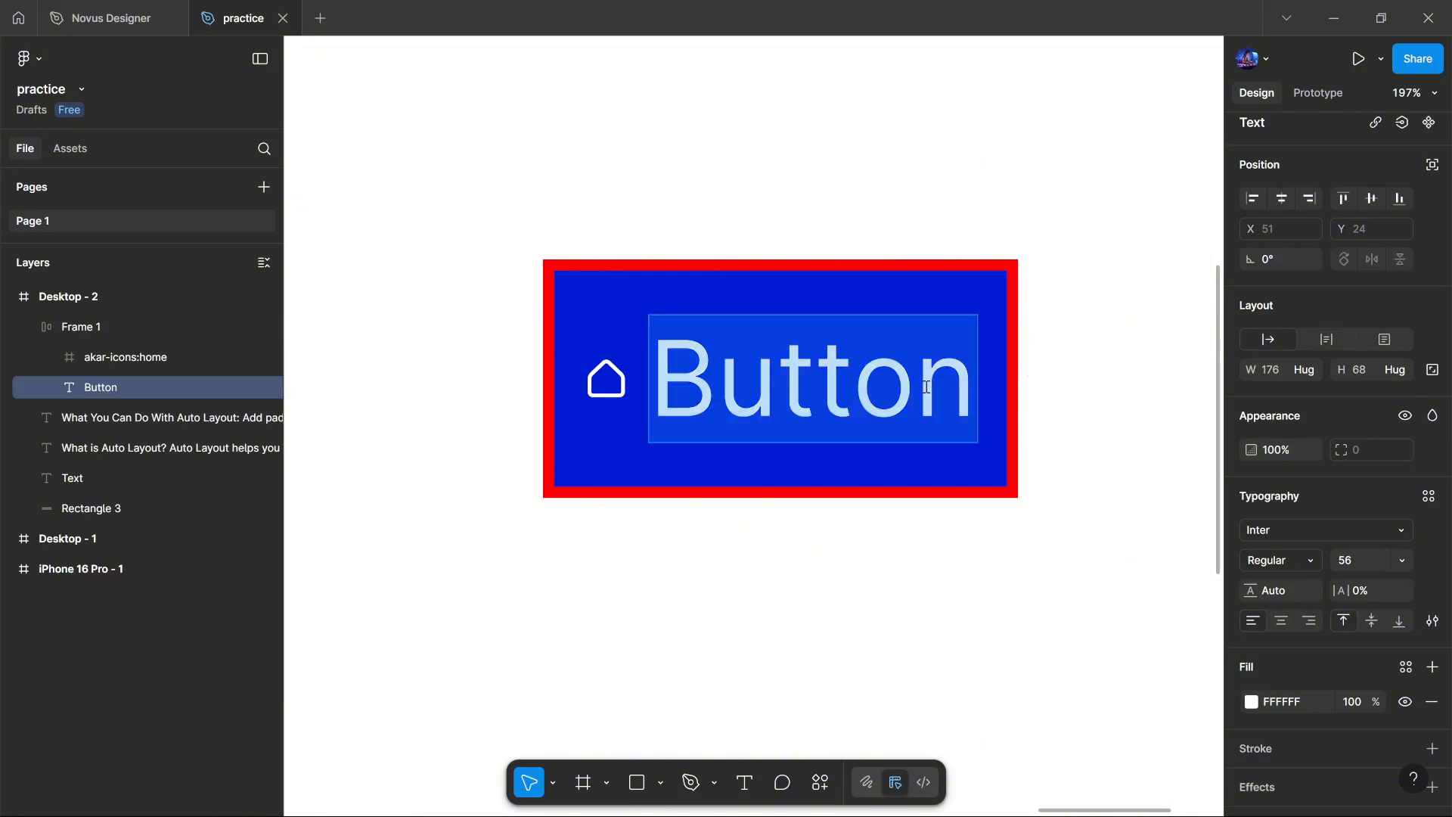
pyautogui.press('Right')
pyautogui.write('uuuu')
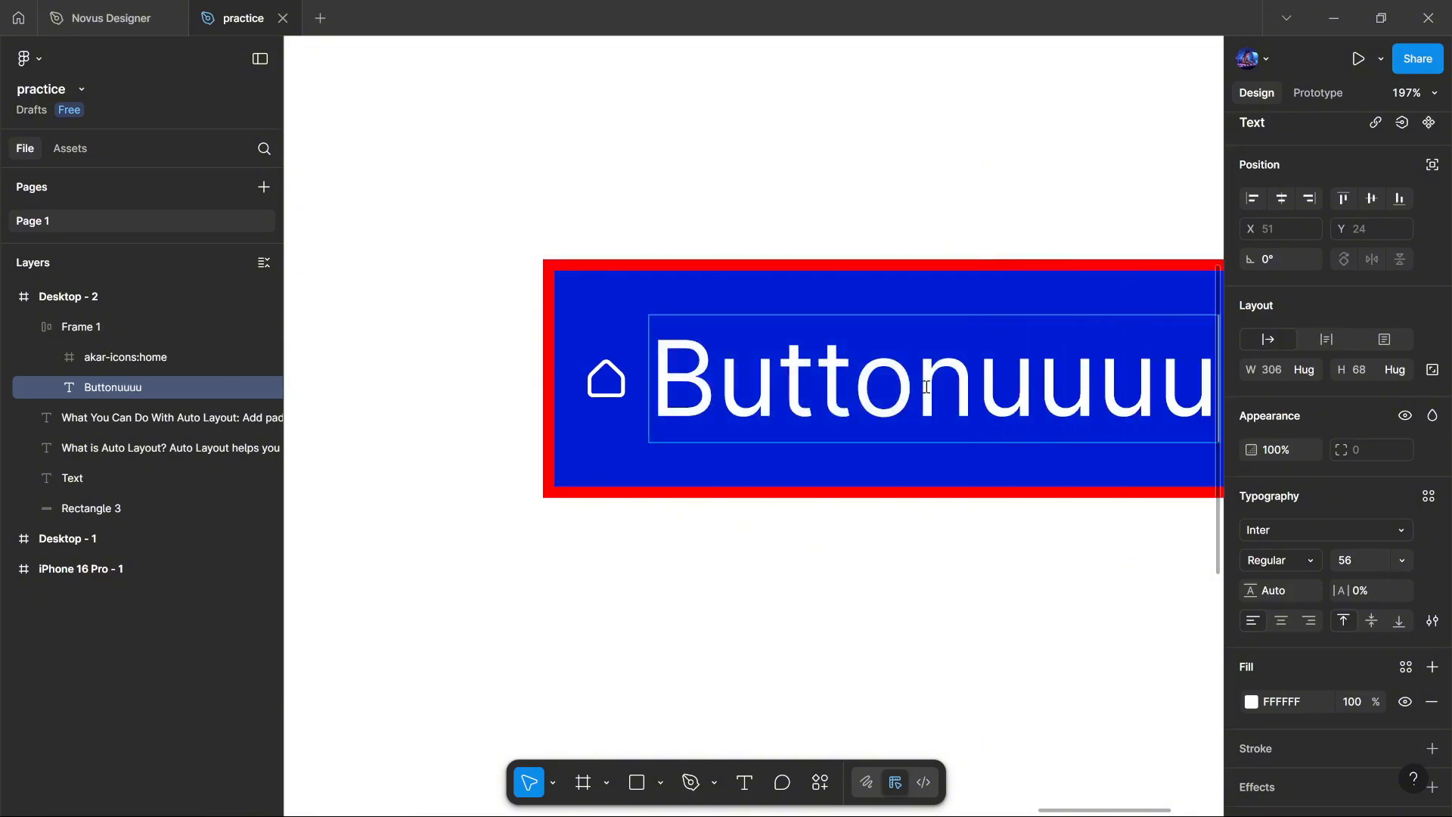
pyautogui.write('uu')
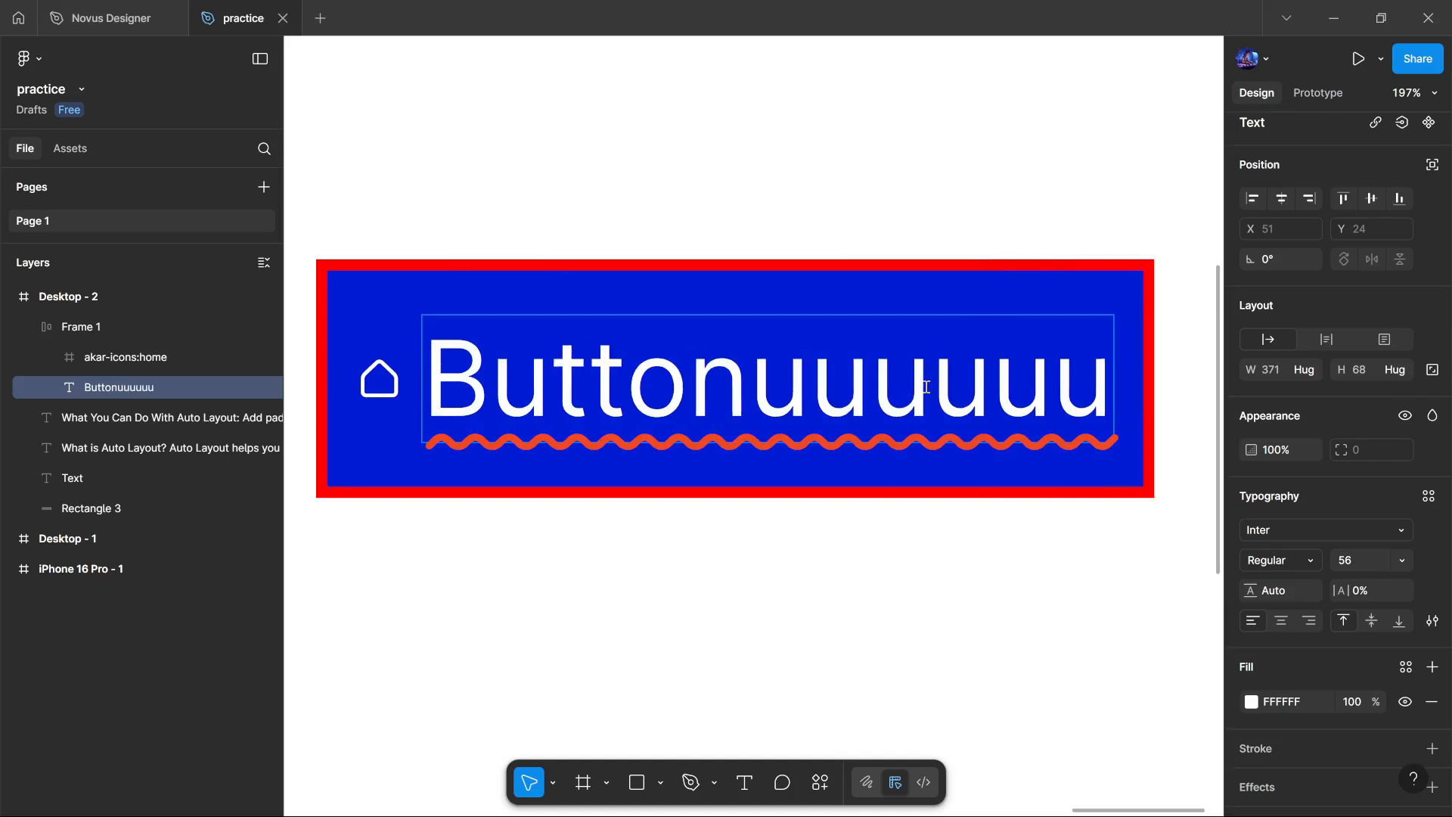
# Delete the extra "u" letters so the label reads "Button" and finish editing the text.
pyautogui.scroll(-3, 925, 387)
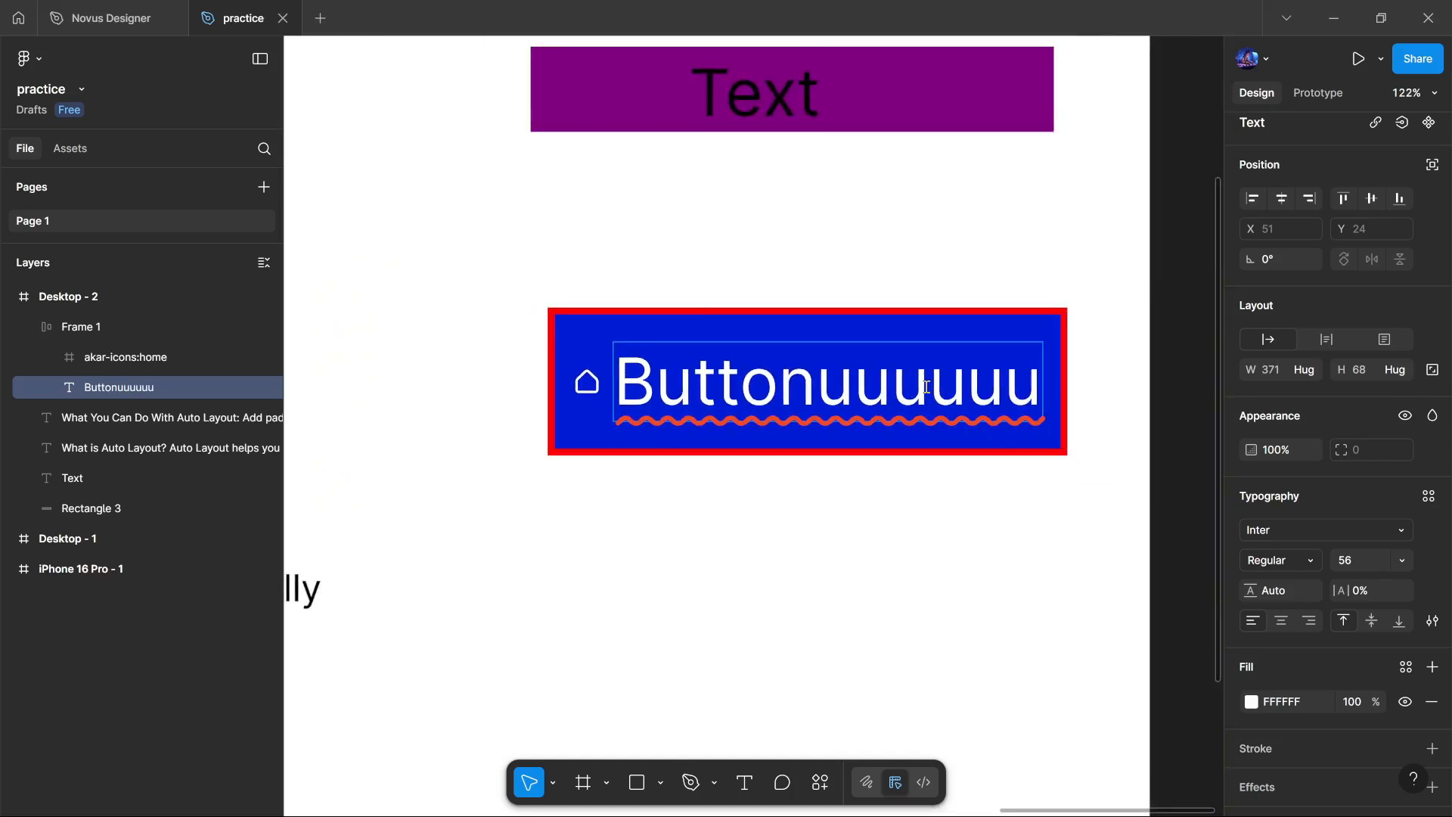
pyautogui.press('BackSpace')
pyautogui.press('BackSpace')
pyautogui.press('BackSpace')
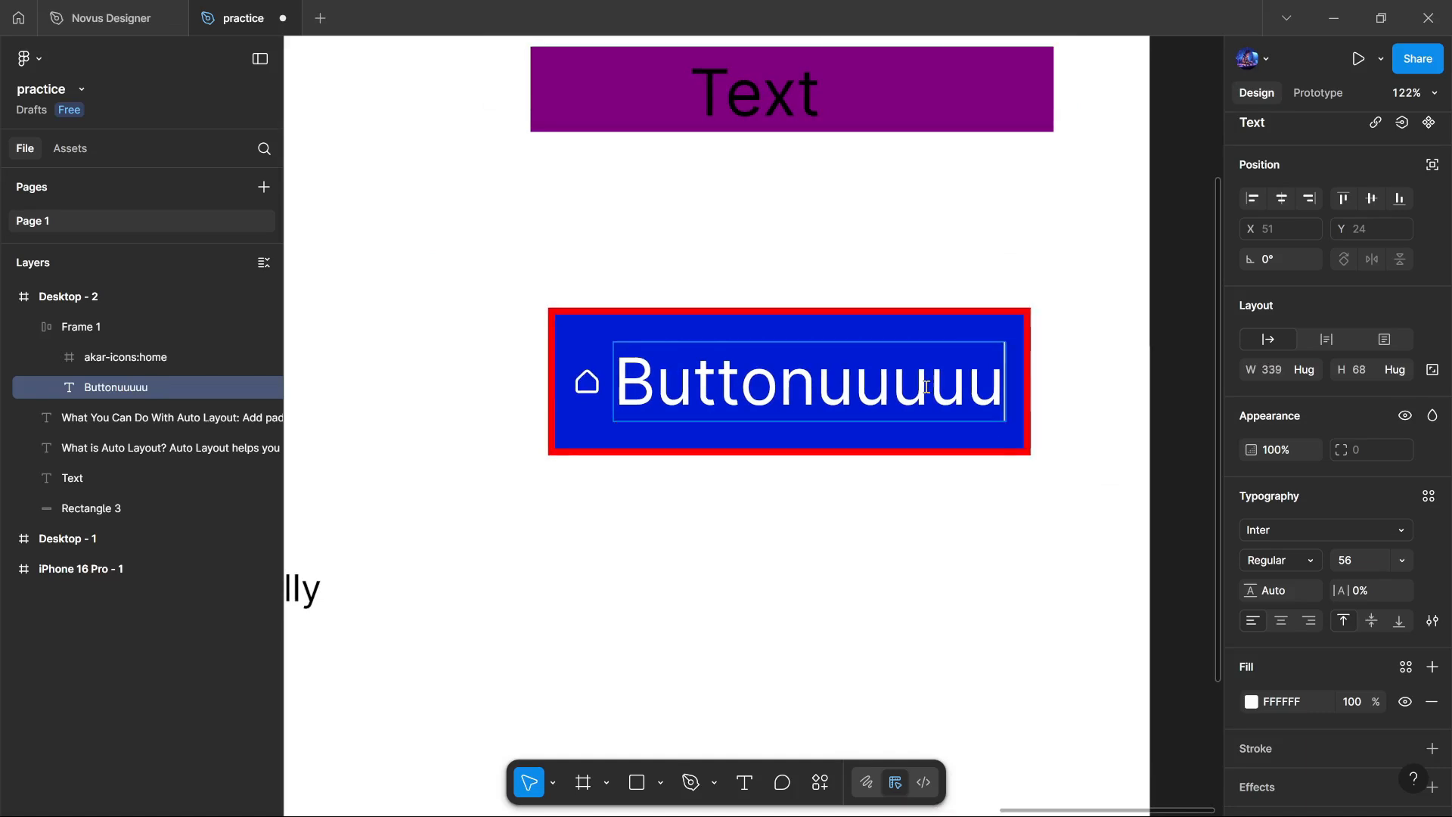
pyautogui.press('BackSpace')
pyautogui.press('BackSpace')
pyautogui.press('BackSpace')
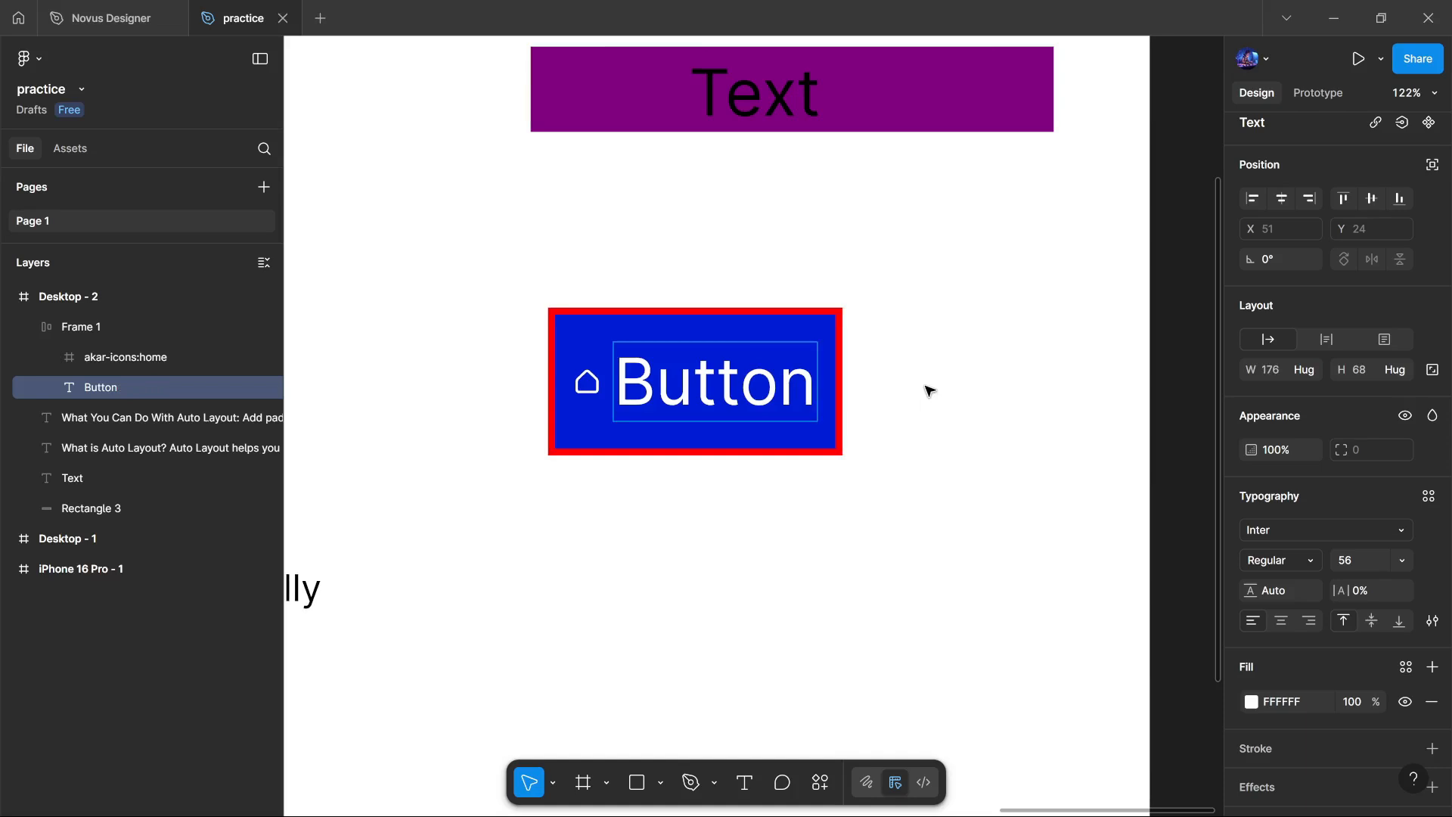
pyautogui.press('Escape')
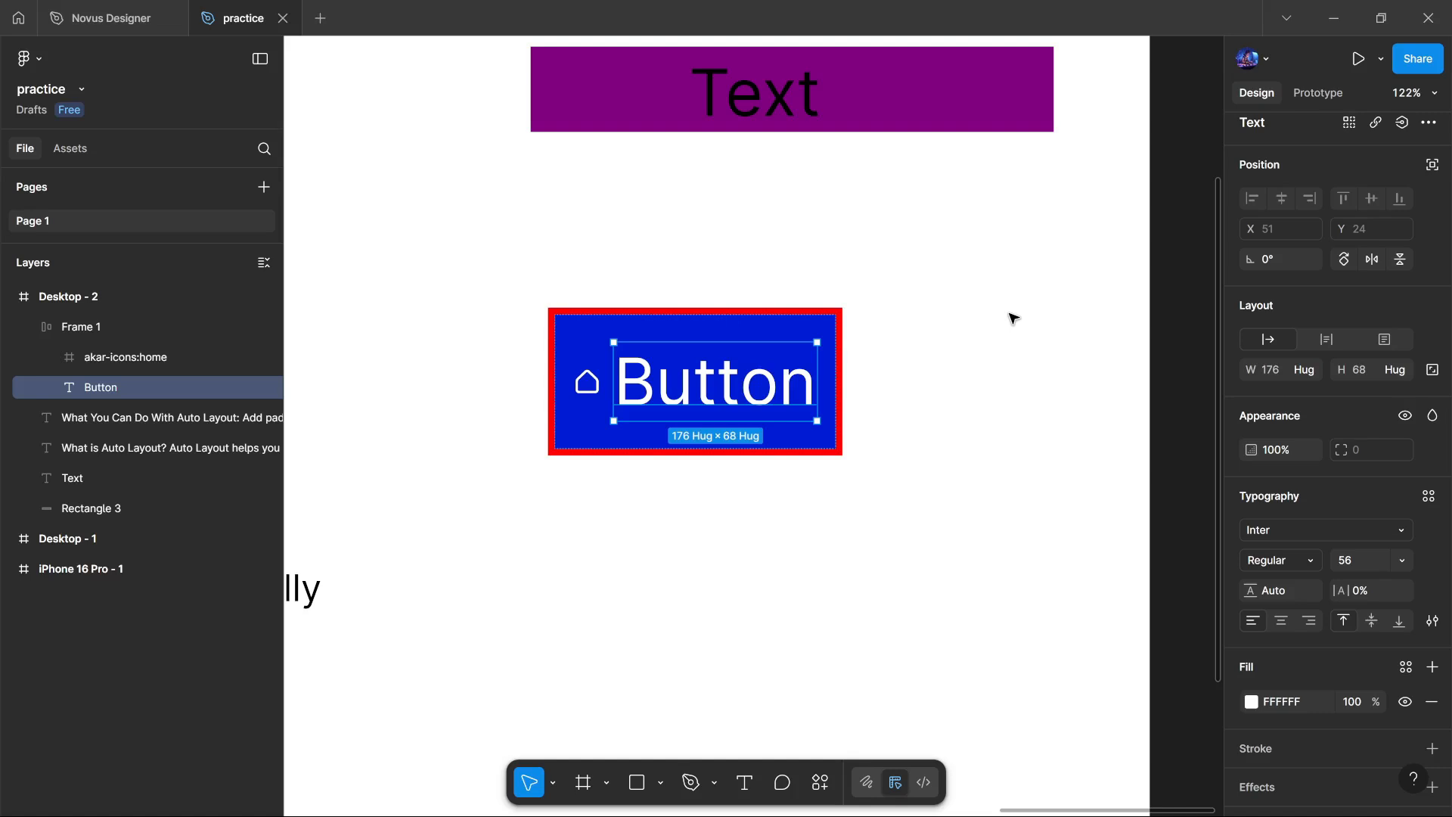
# Select Frame 1 and switch its layout flow to vertical, then to freeform.
pyautogui.click(667, 323)
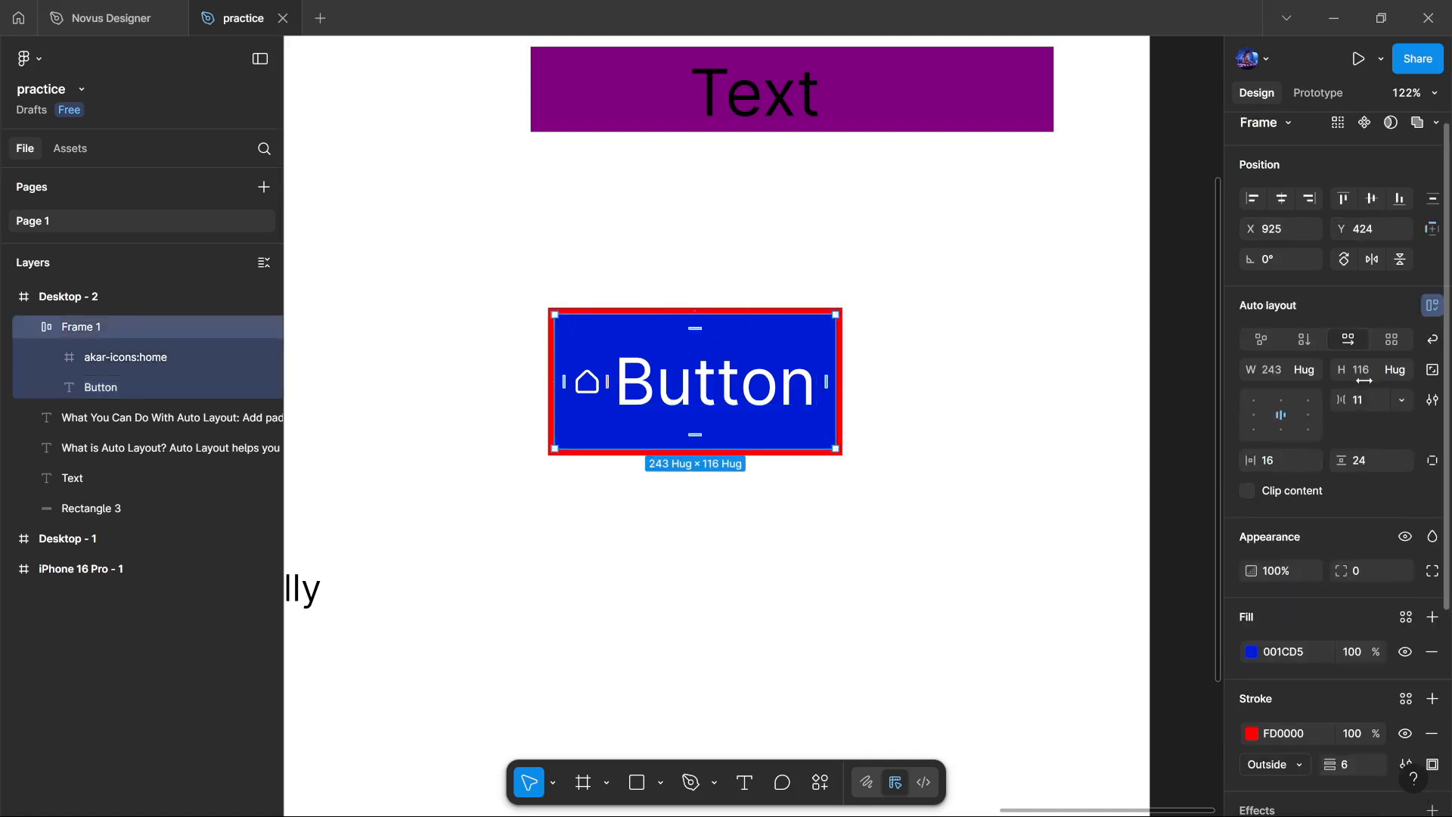
pyautogui.click(1309, 337)
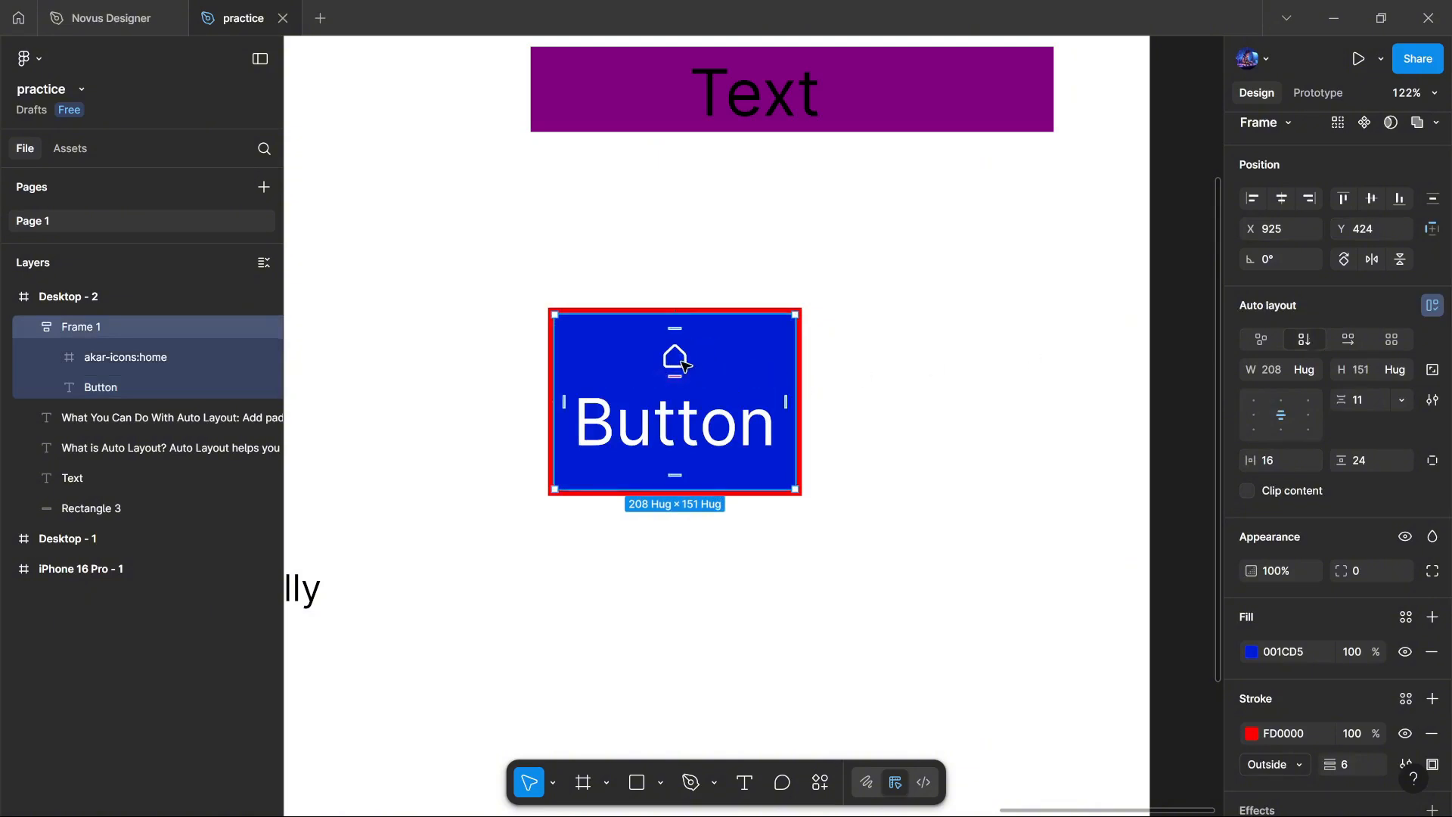
pyautogui.click(1260, 340)
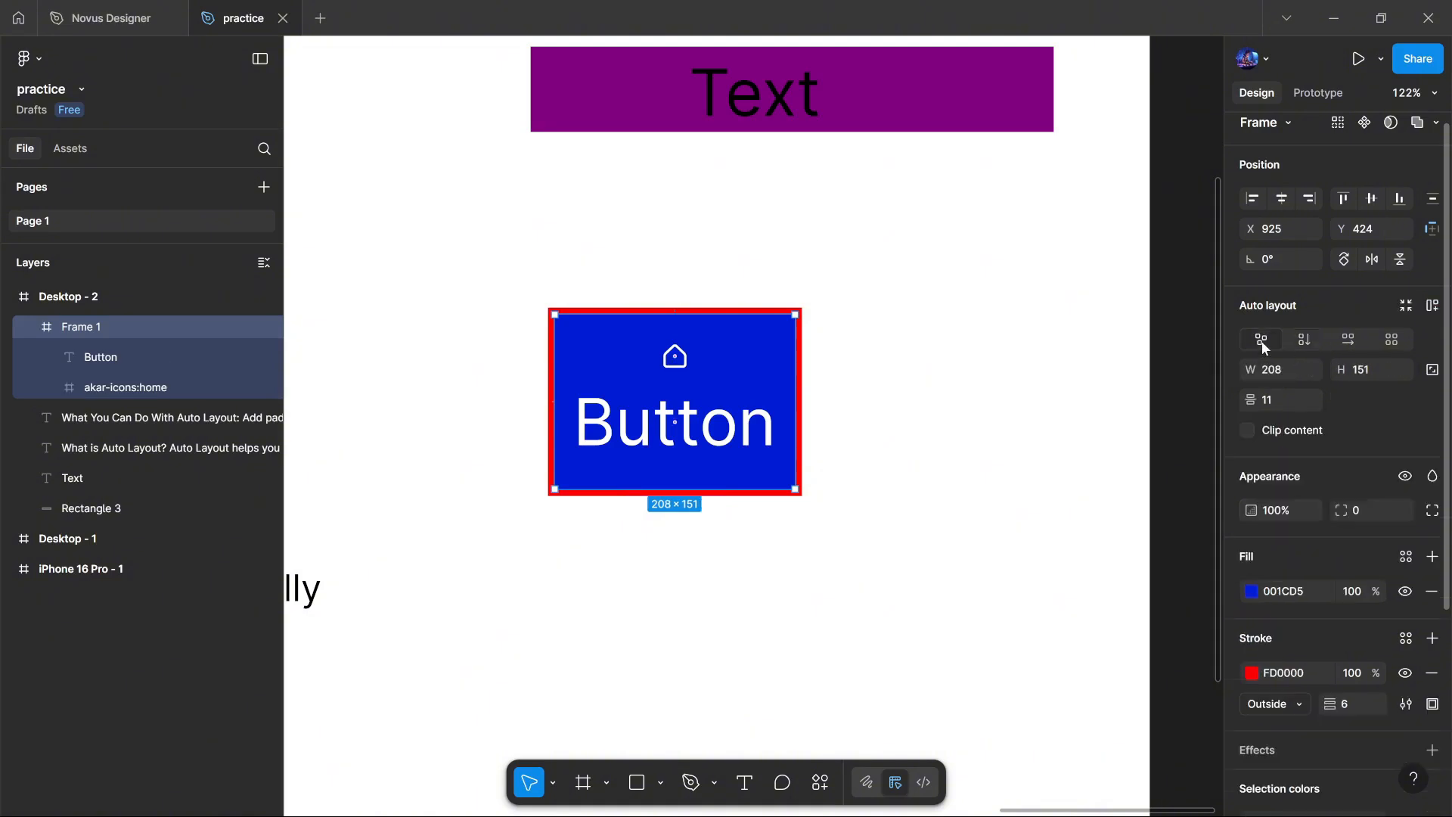
# Set Frame 1 to a horizontal auto layout with wrap, about 291 wide, with its contents aligned to the centre.
pyautogui.click(1351, 339)
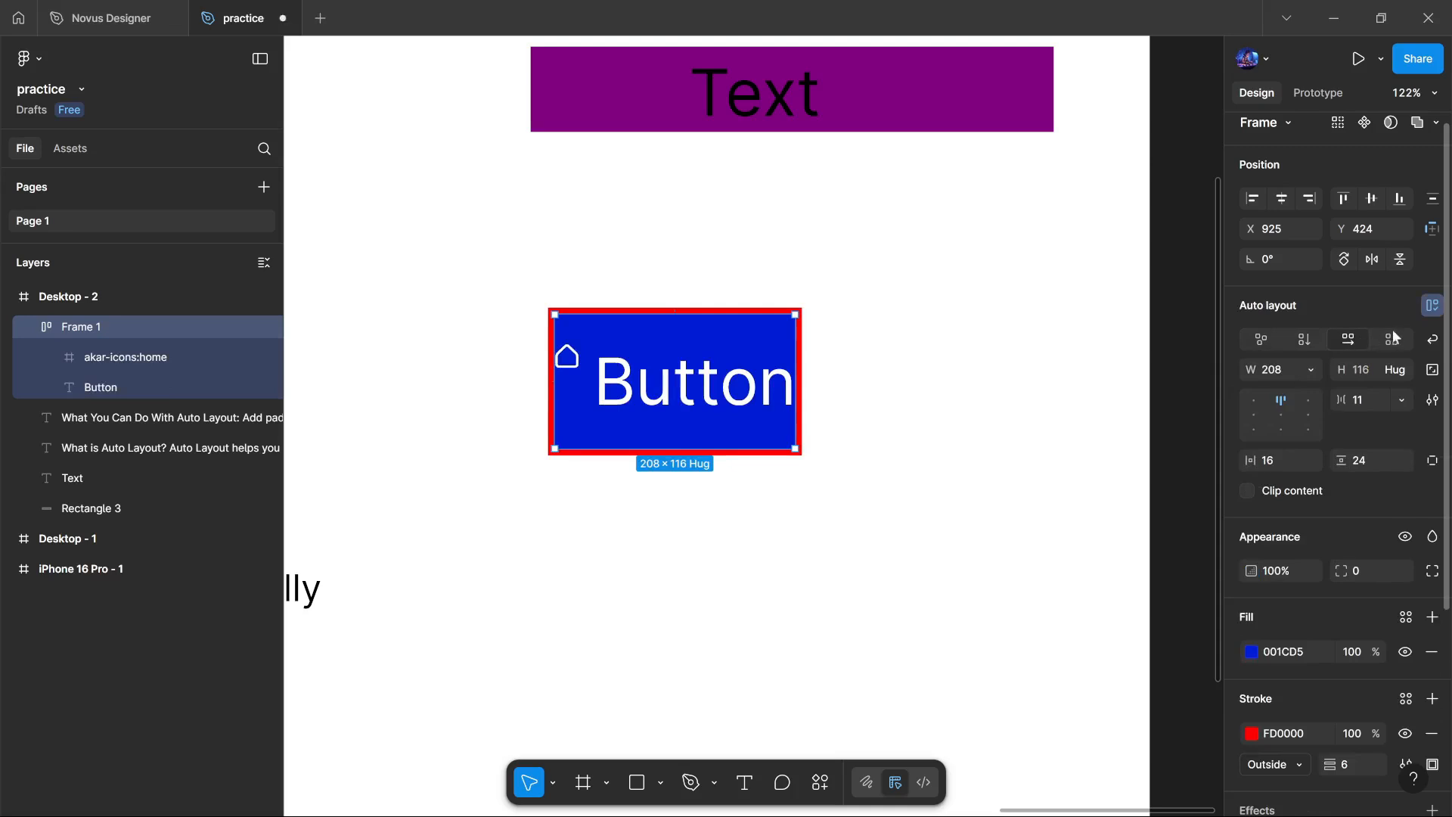
pyautogui.click(1431, 342)
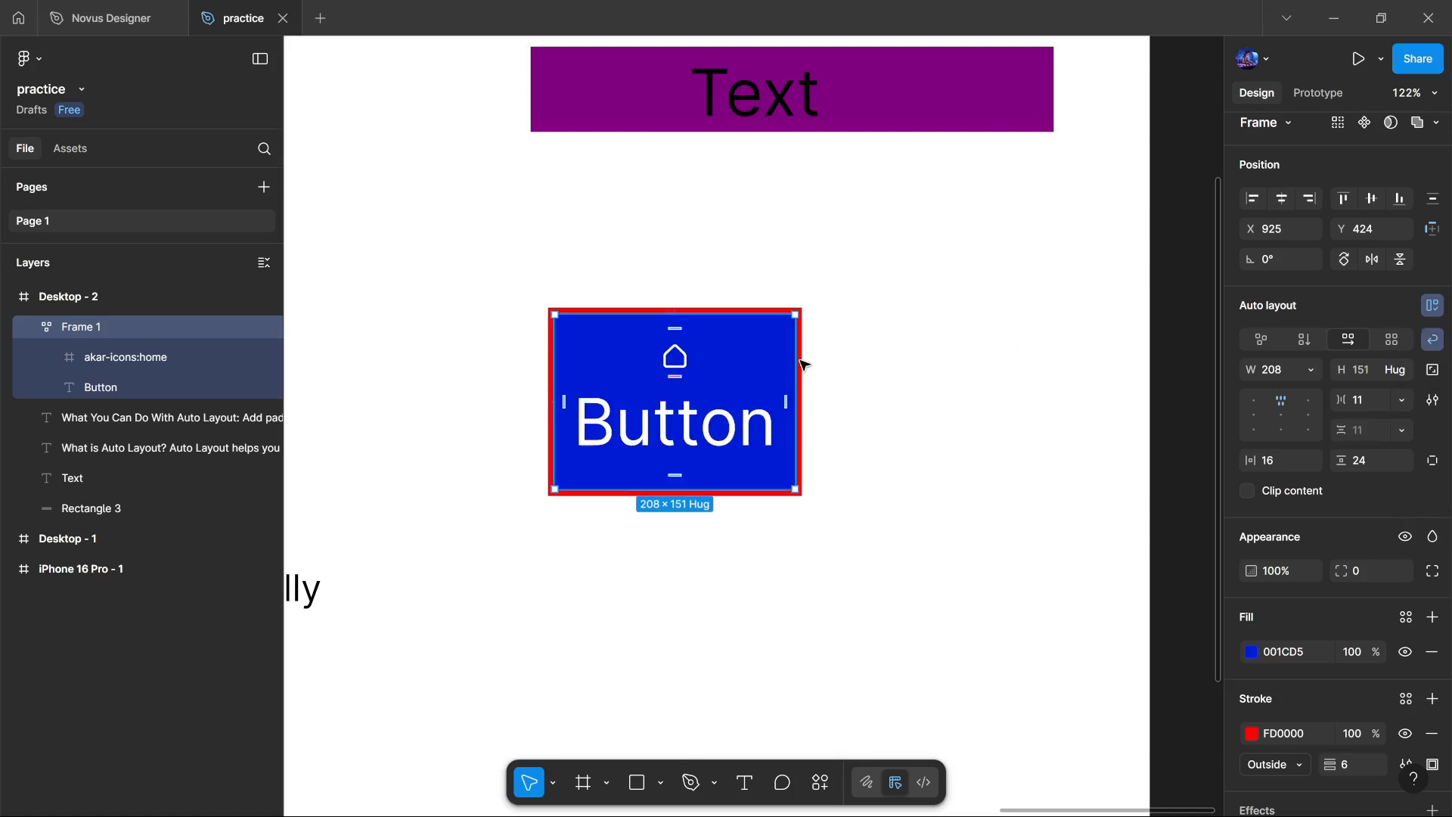
pyautogui.moveTo(804, 360); pyautogui.dragTo(891, 365)
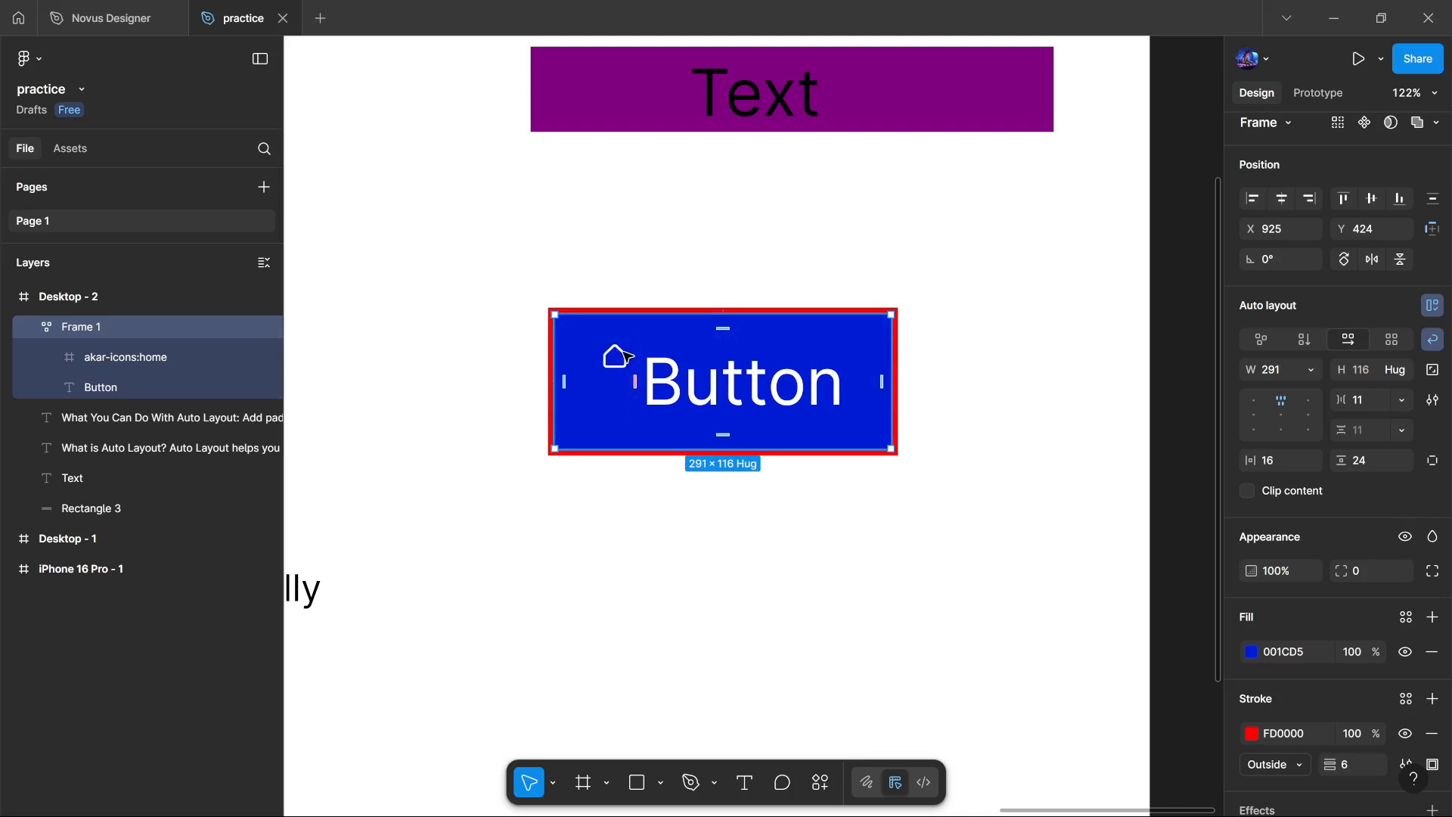
pyautogui.click(1281, 413)
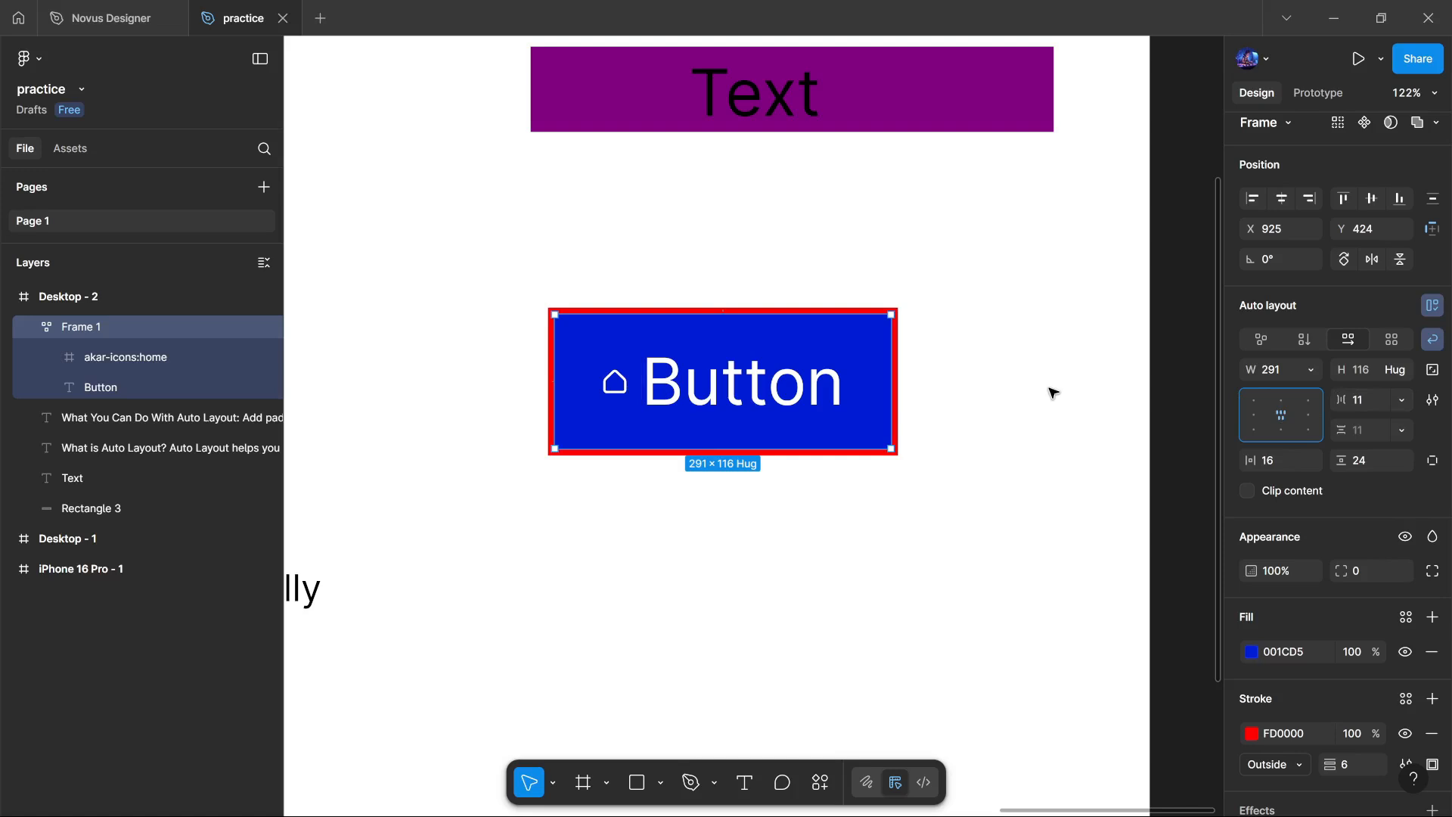
# Select the purple rectangle together with its Text label and add auto layout to them.
pyautogui.scroll(3, 1054, 393)
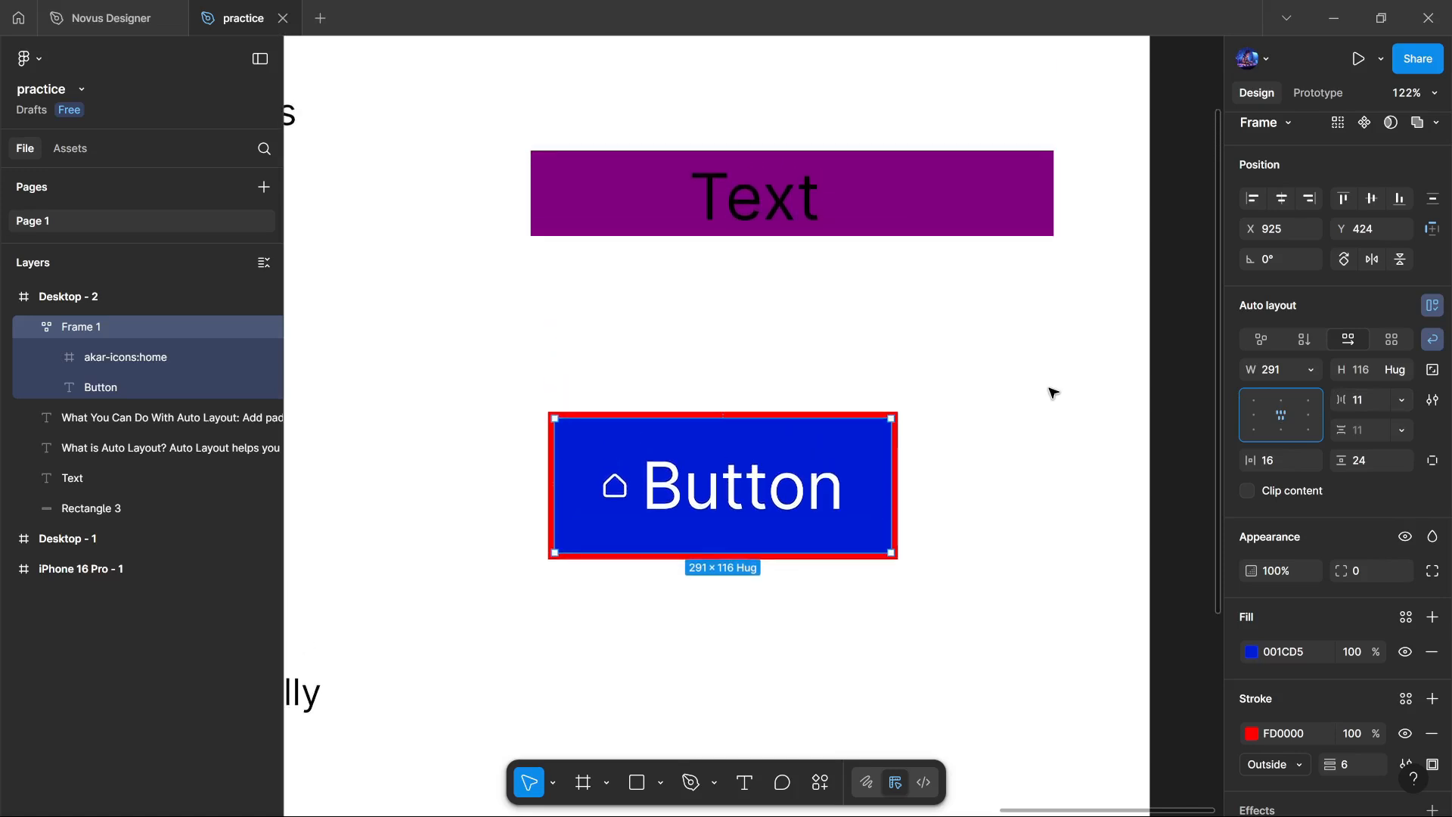
pyautogui.click(703, 122)
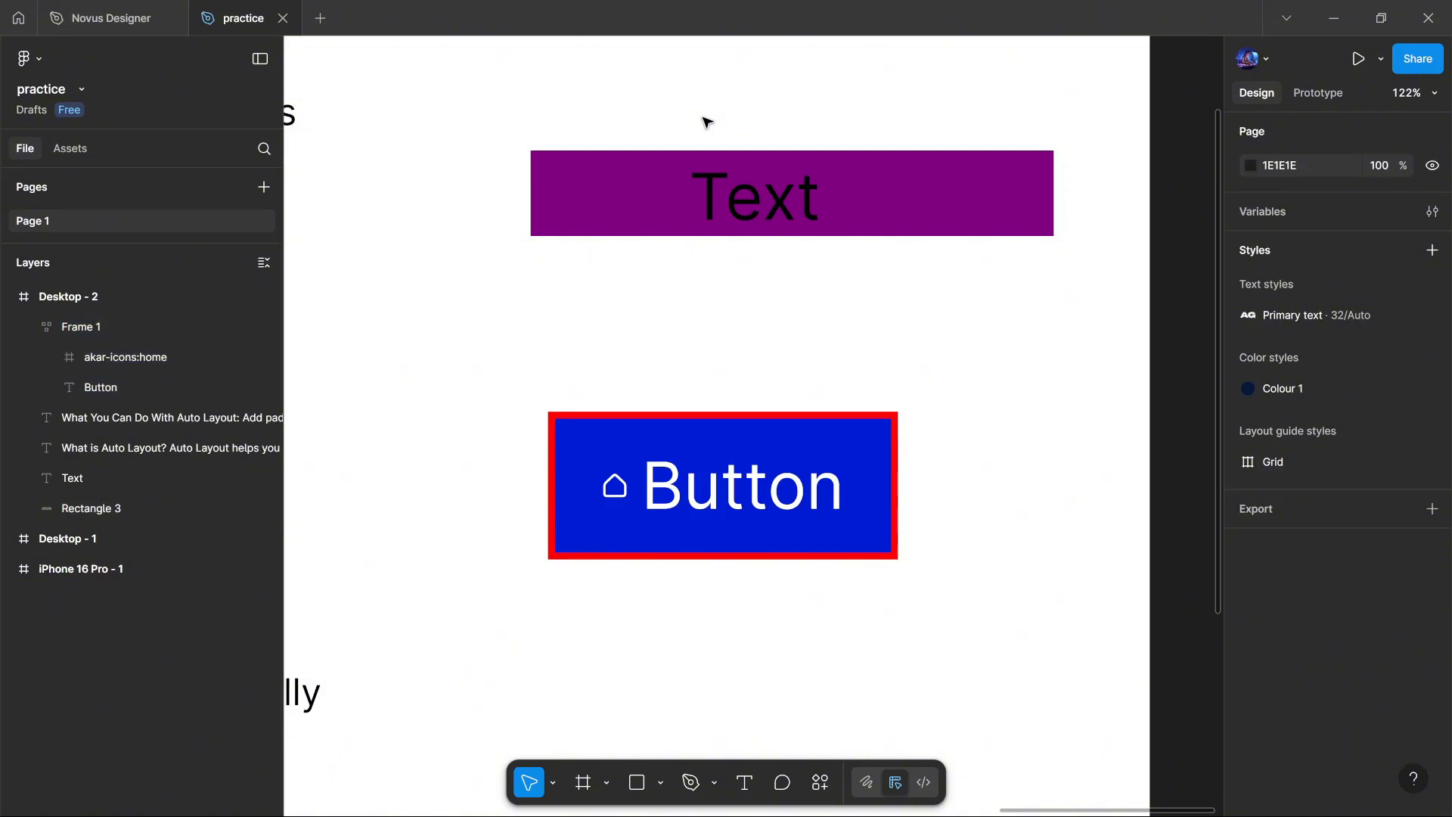
pyautogui.click(661, 171)
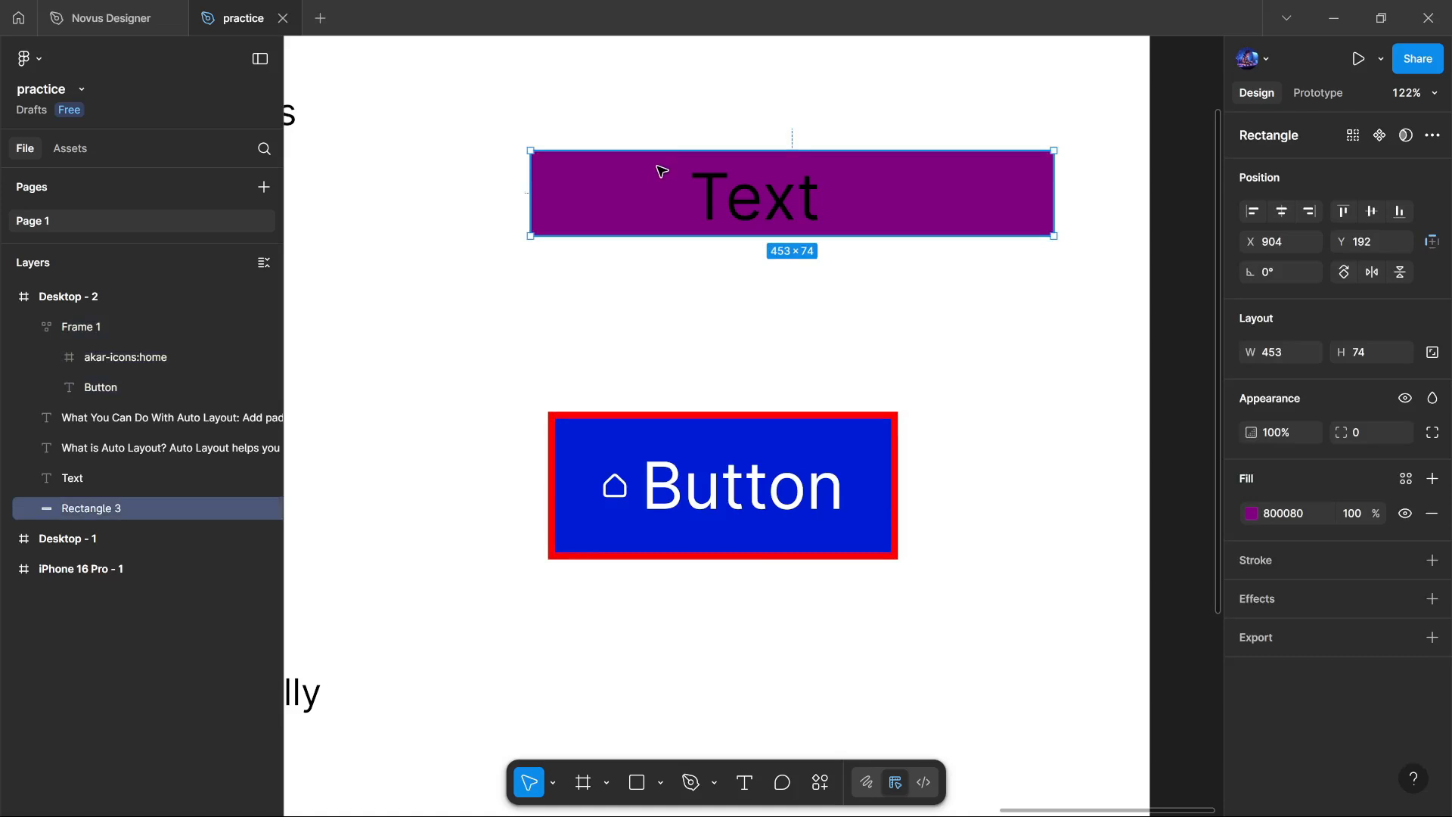
pyautogui.keyDown('shift'); pyautogui.click(732, 204); pyautogui.keyUp('shift')
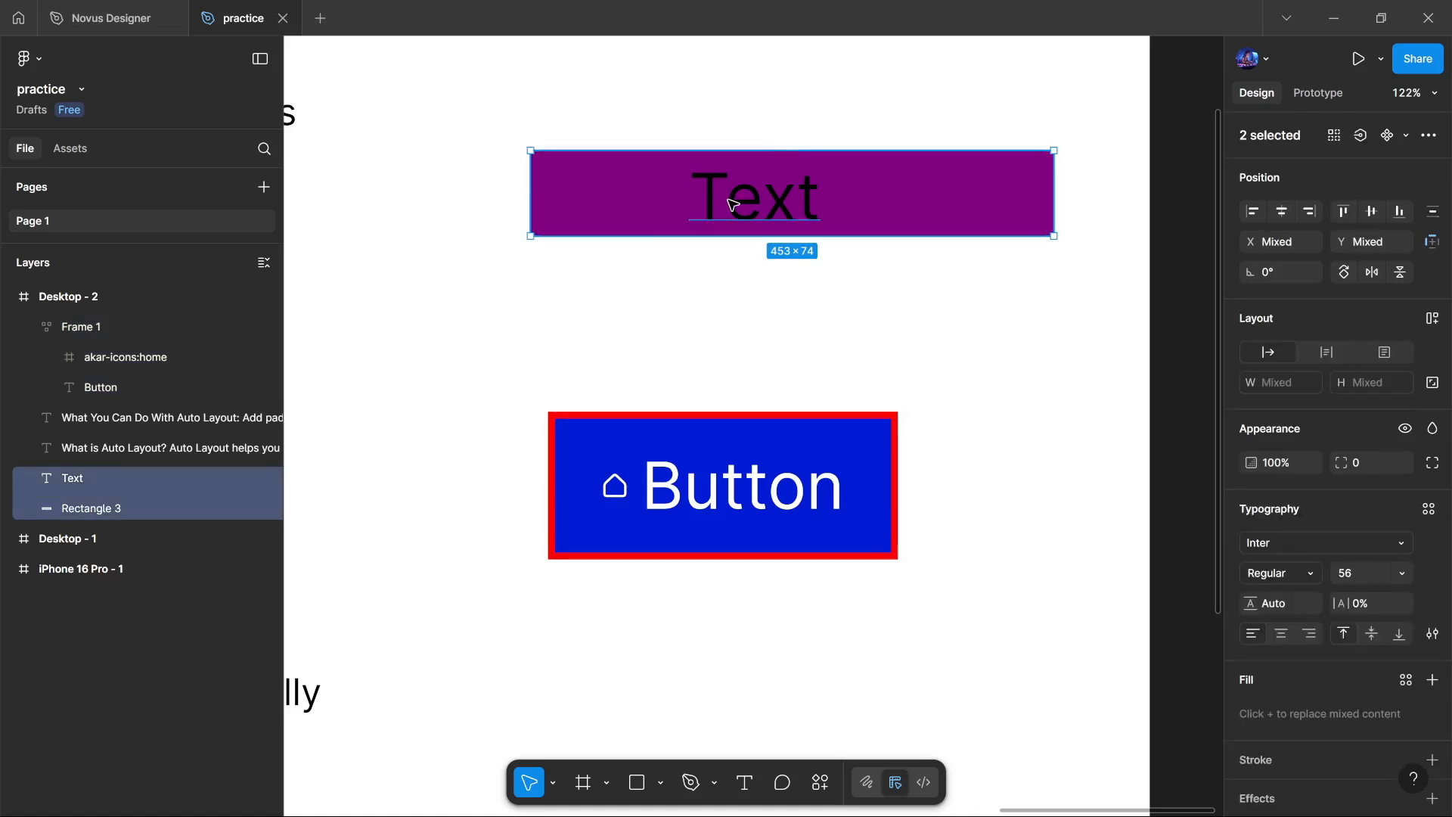
pyautogui.rightClick(793, 192)
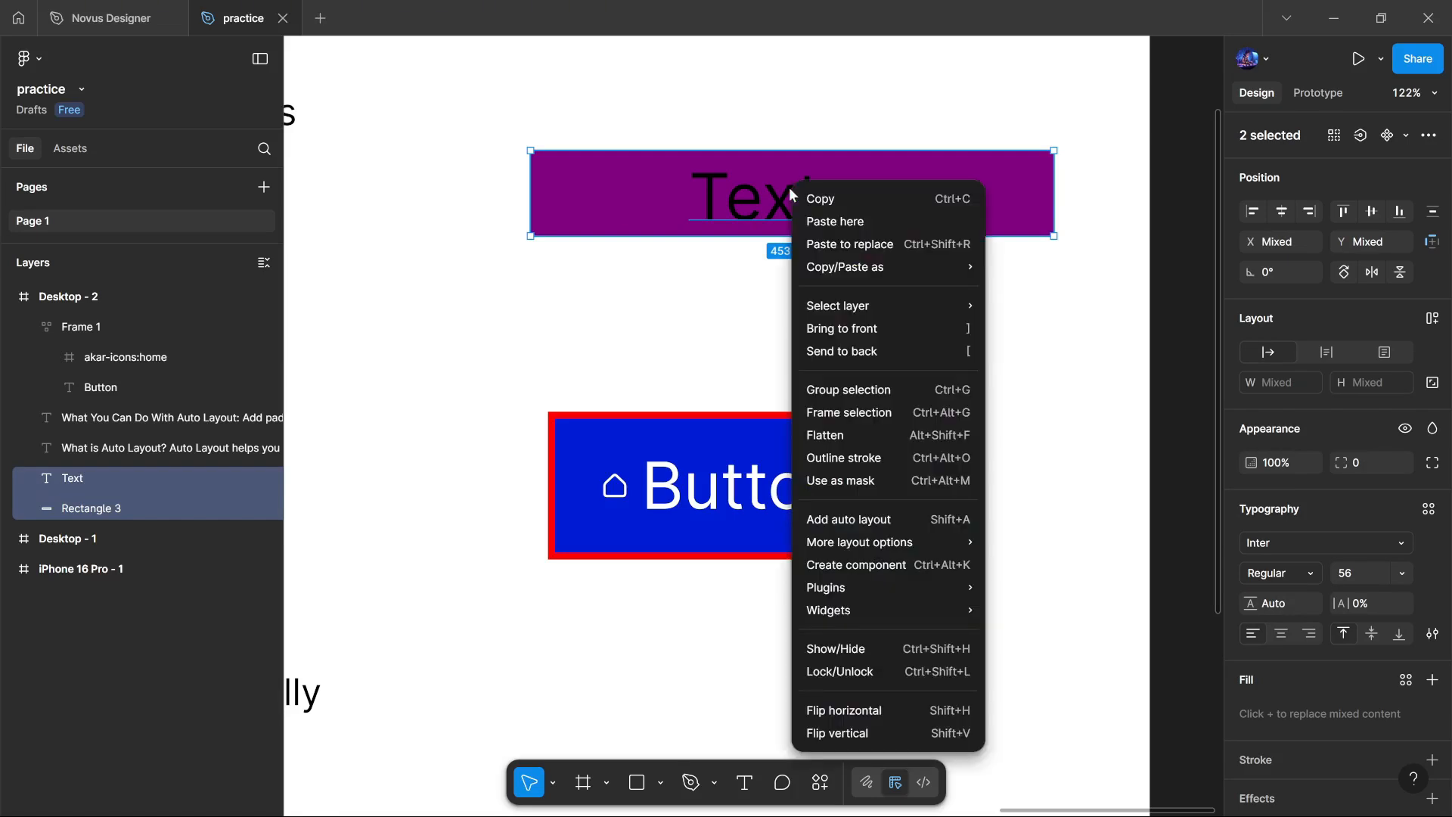
pyautogui.click(841, 520)
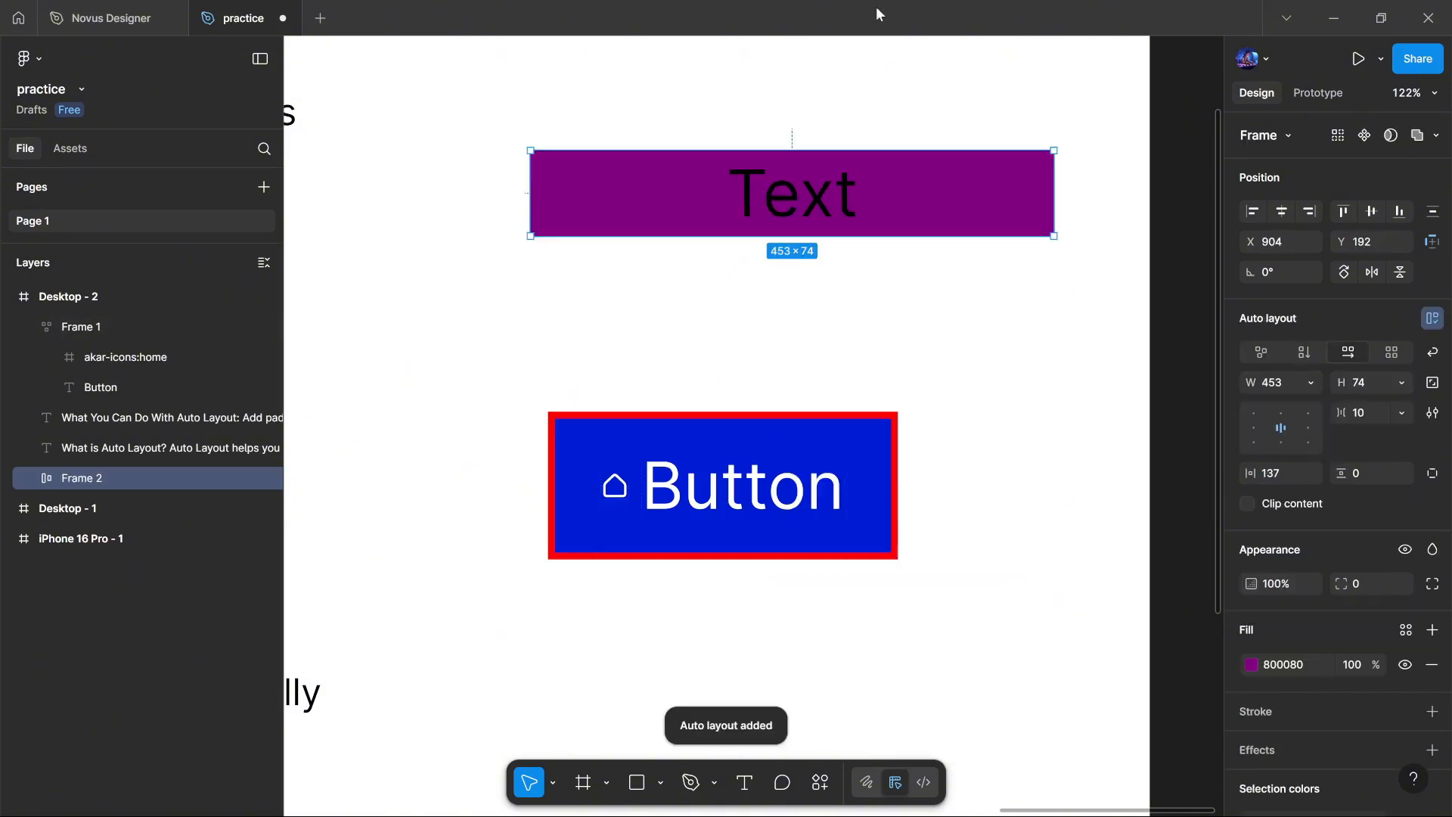